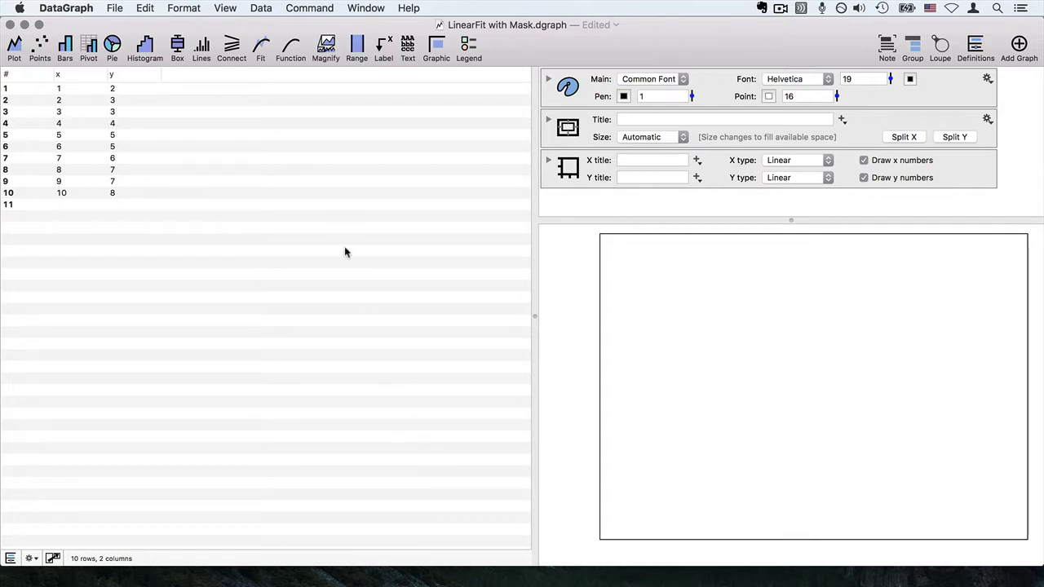
Add a linear fit of y against x, giving 1.4 + 0.65455*x.
click(92, 72)
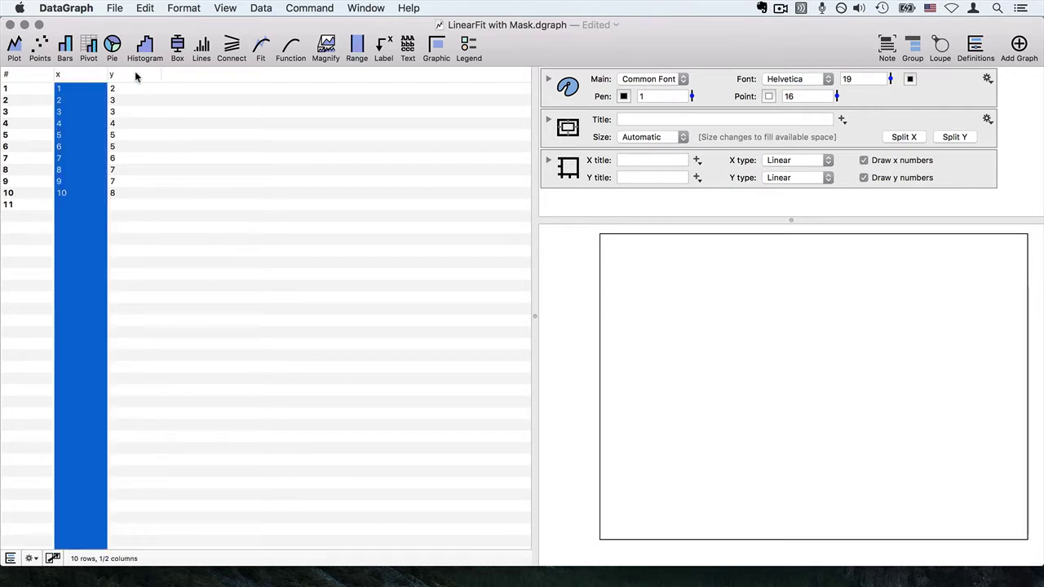
shift+click(136, 76)
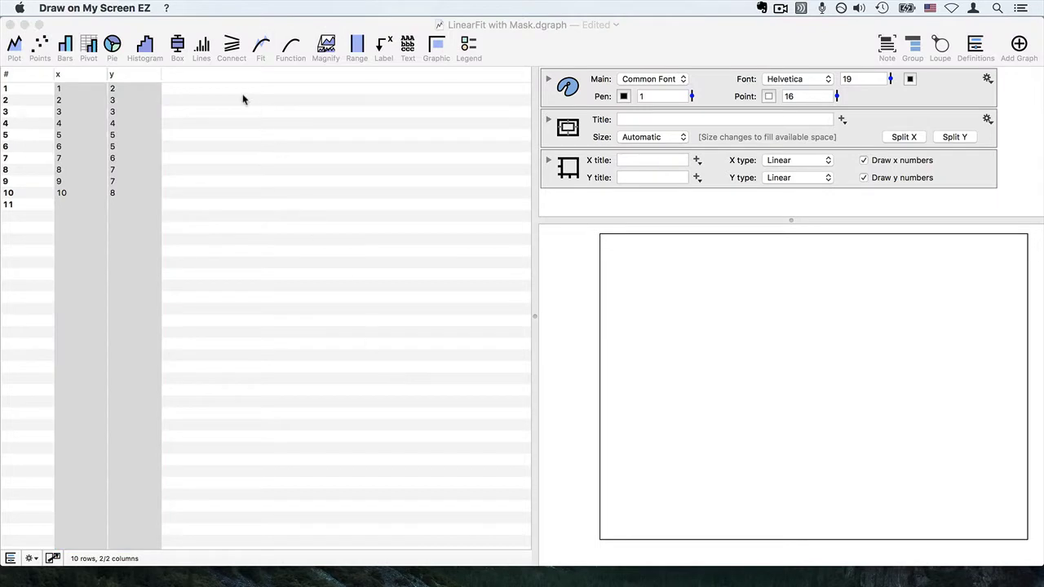
mouse_move(242, 99)
mouse_down()
mouse_move(275, 26)
mouse_move(216, 69)
mouse_move(247, 102)
mouse_up()
click(260, 48)
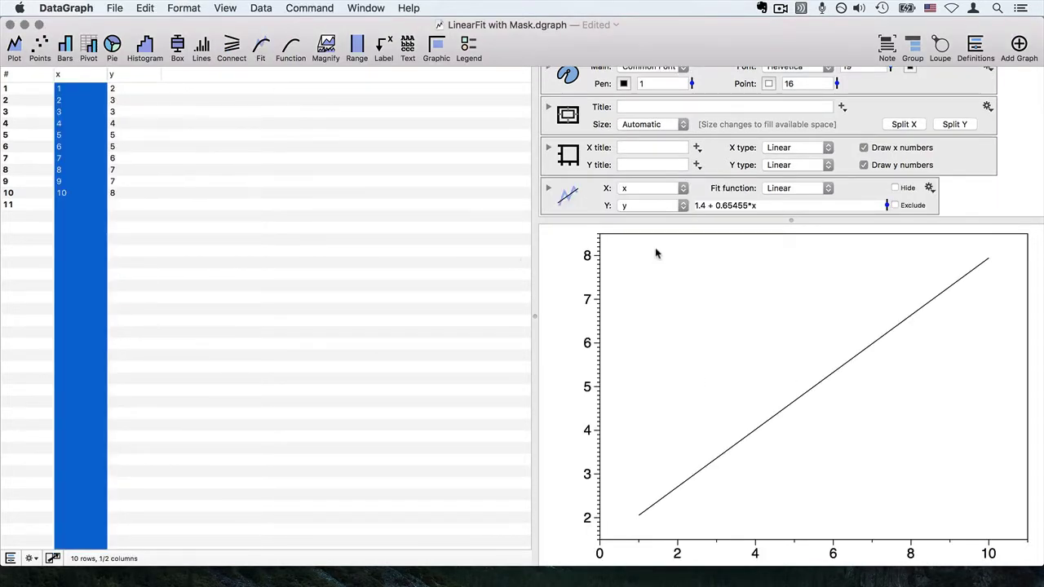
click(578, 200)
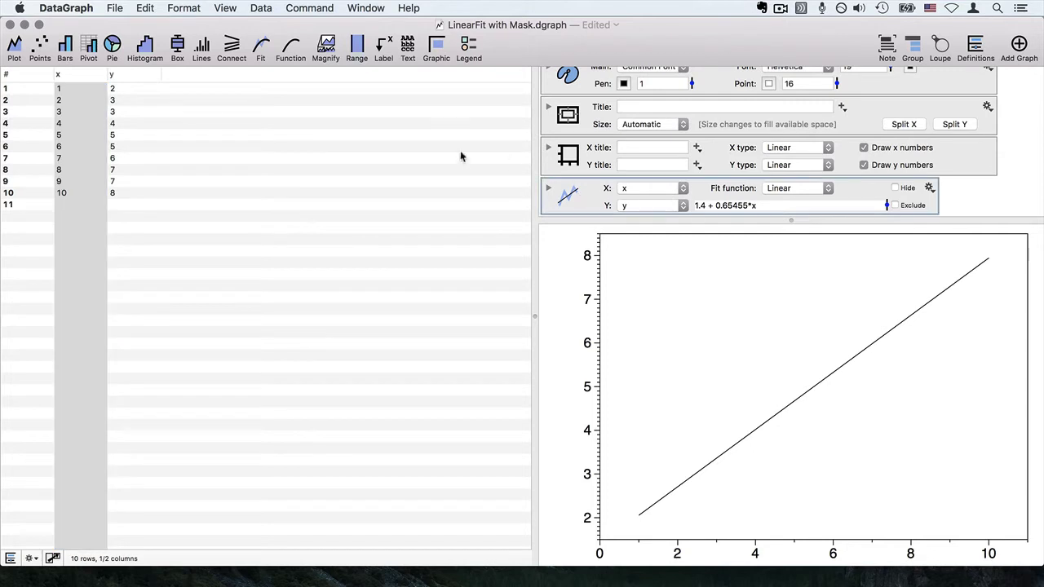
Plot the y vs x data as circle markers.
shift+click(110, 73)
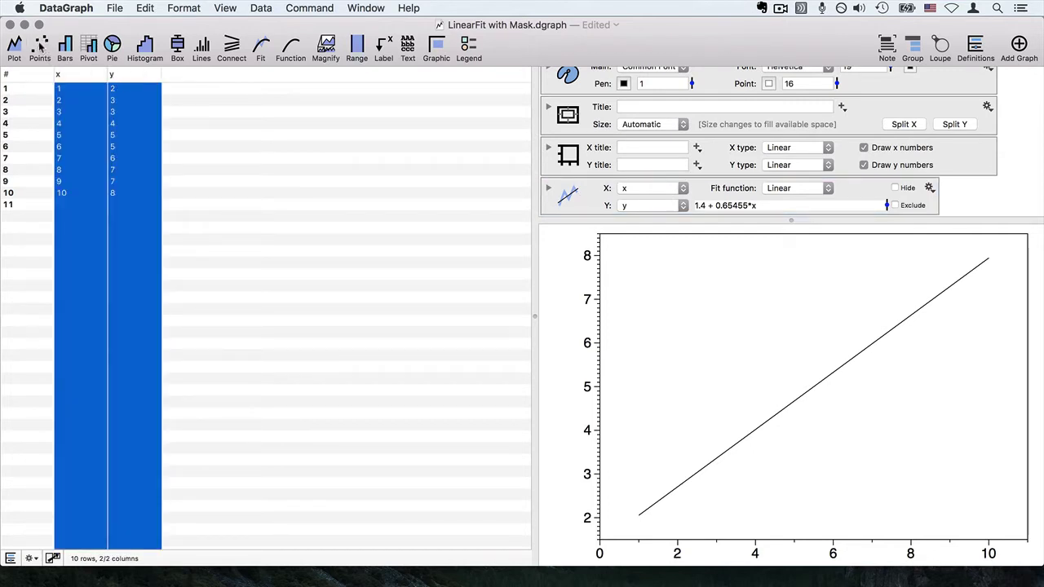
click(40, 46)
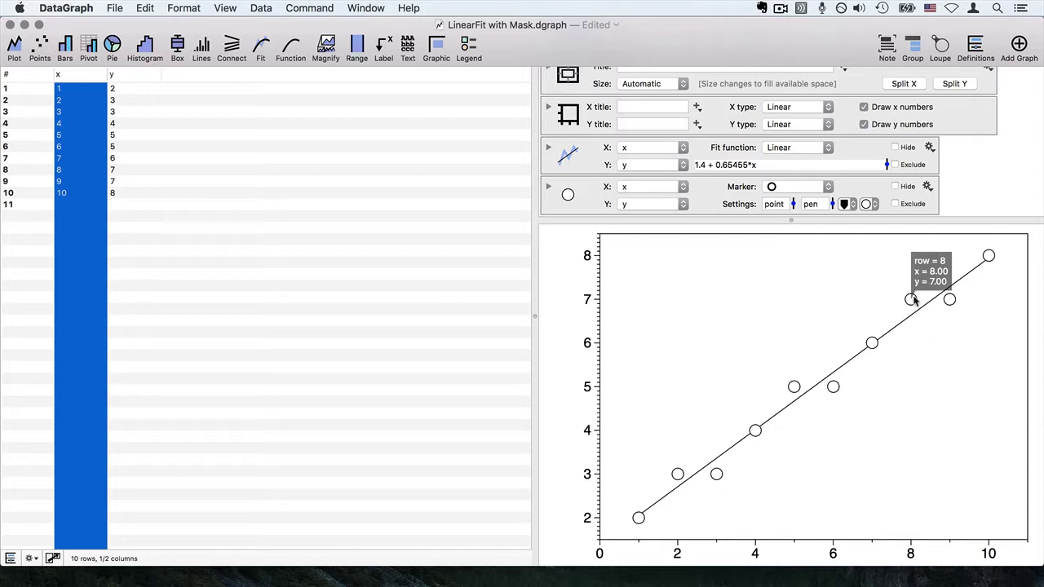
mouse_move(791, 398)
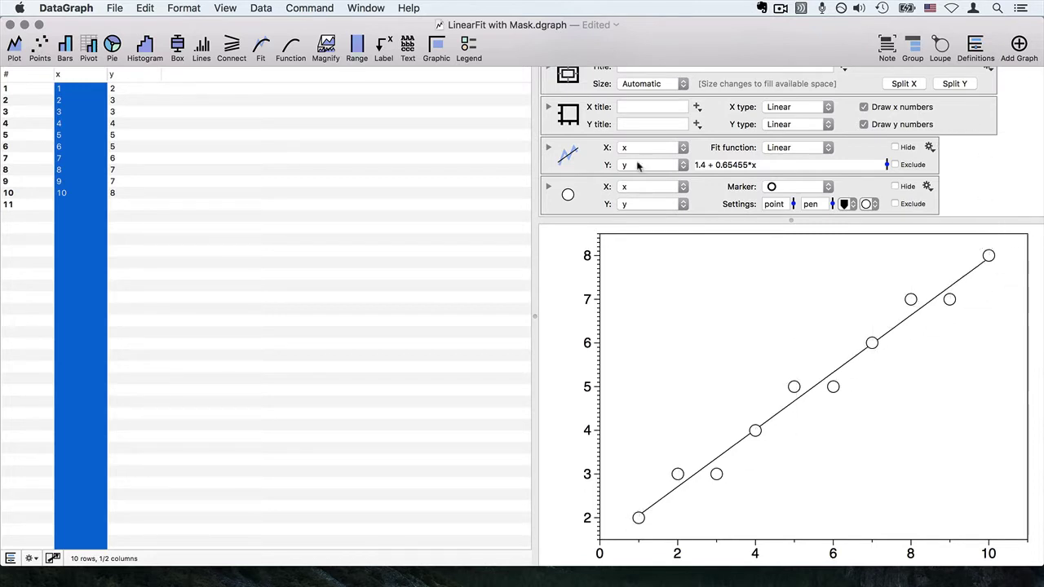
Add a text label 'R² = 0.9818' that pulls R² live from the linear fit.
click(408, 49)
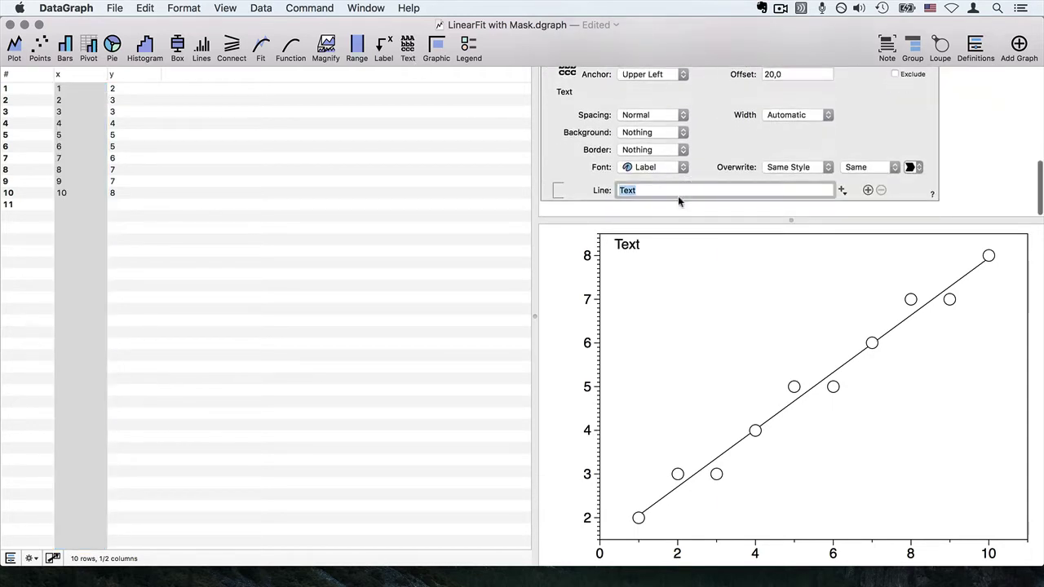
text(R^2 =)
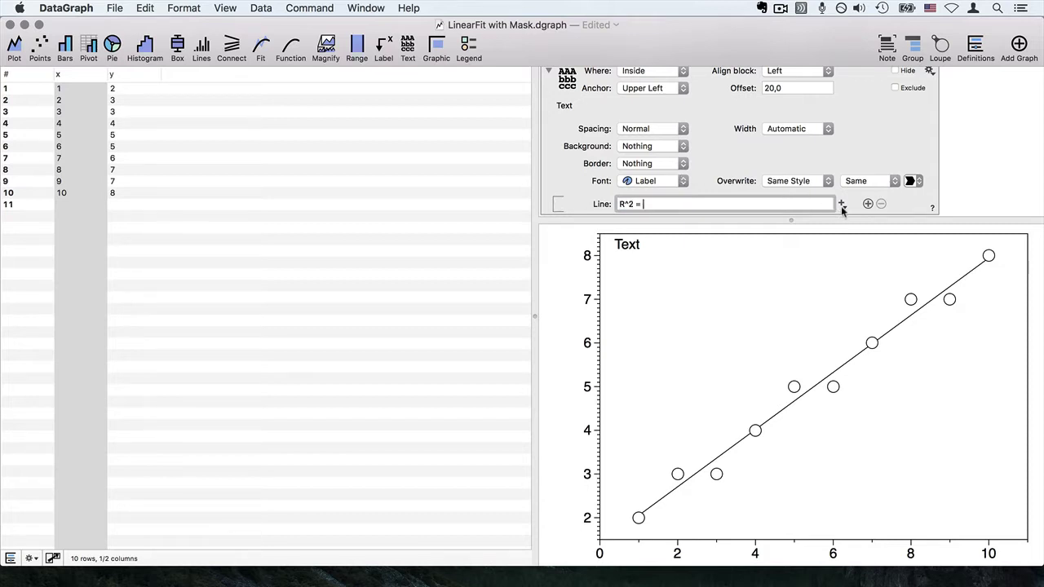
click(842, 204)
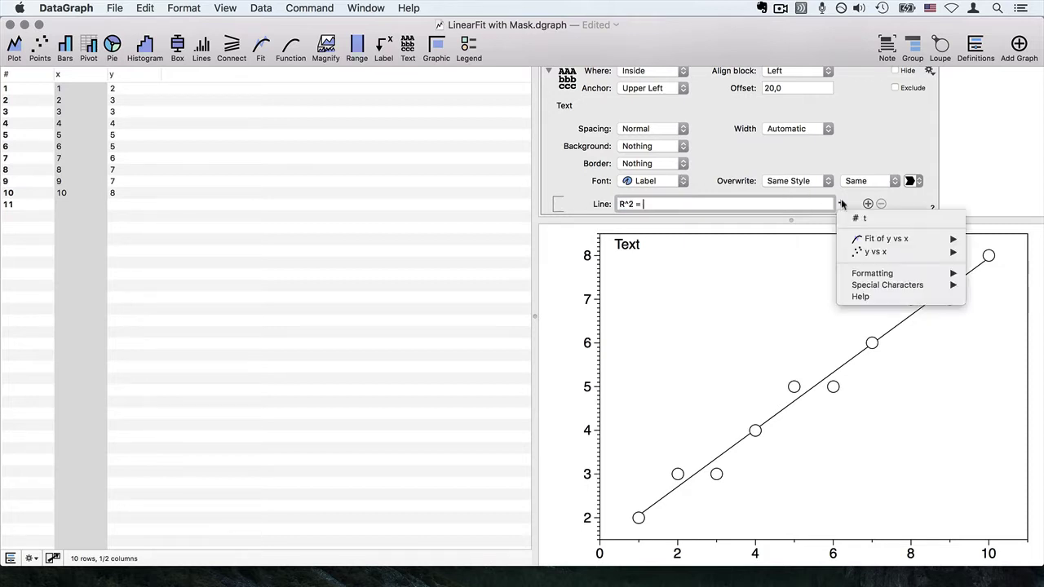
mouse_move(868, 238)
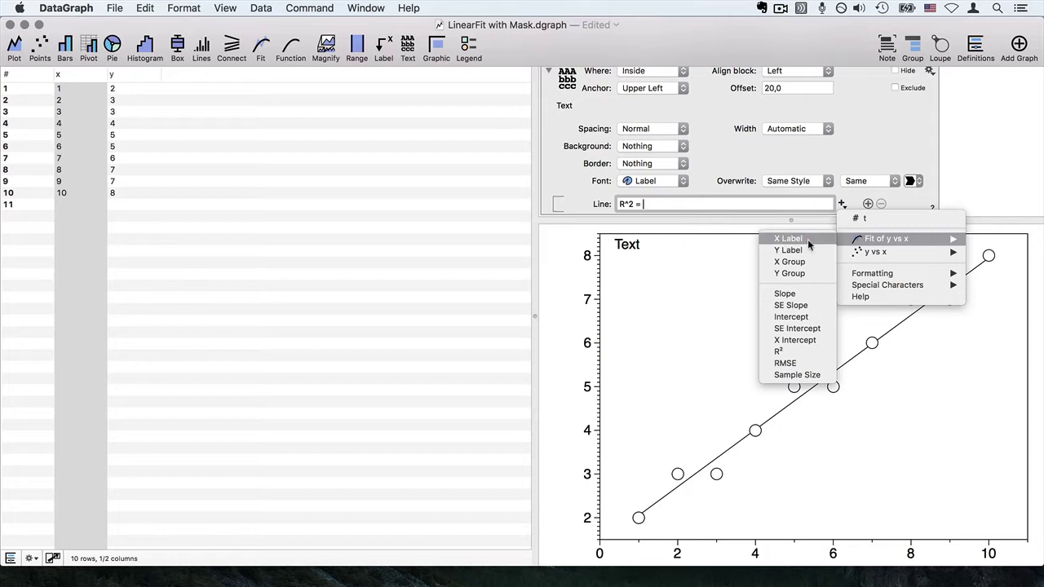
click(802, 349)
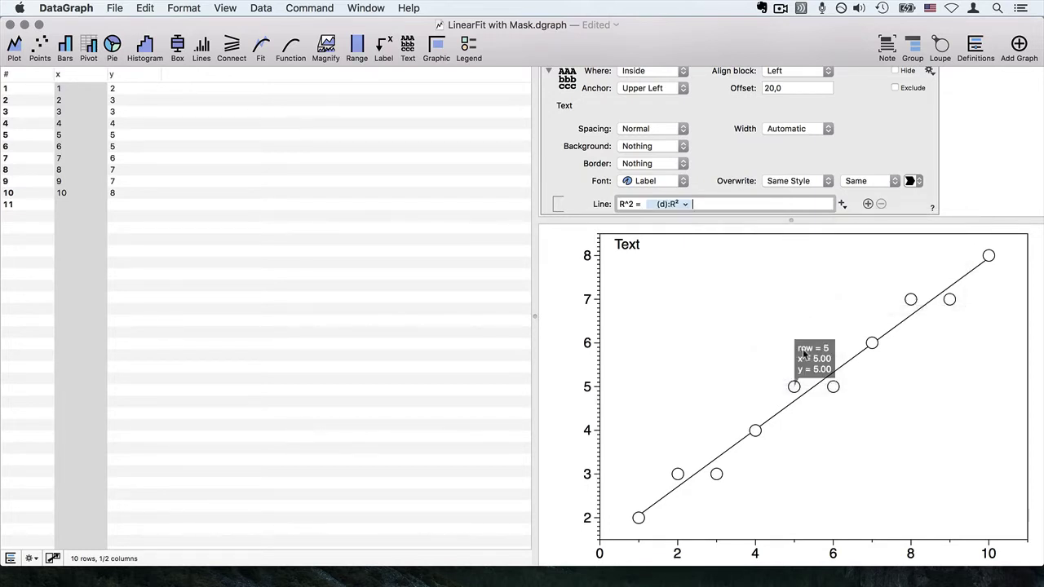
mouse_move(589, 315)
mouse_down()
mouse_move(706, 237)
mouse_move(583, 265)
mouse_up()
scroll(549, 120, up, 3)
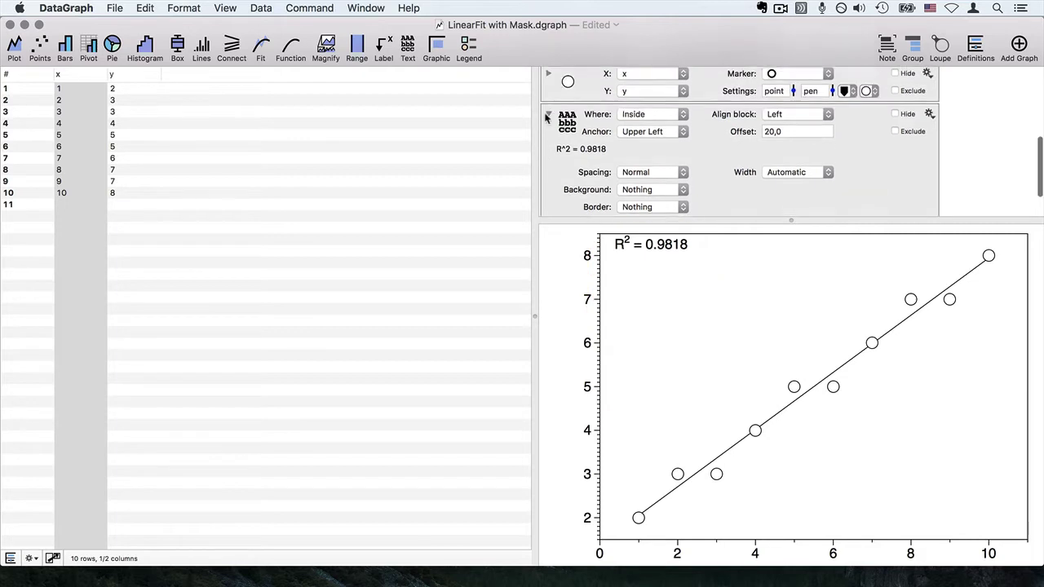
scroll(549, 121, up, 2)
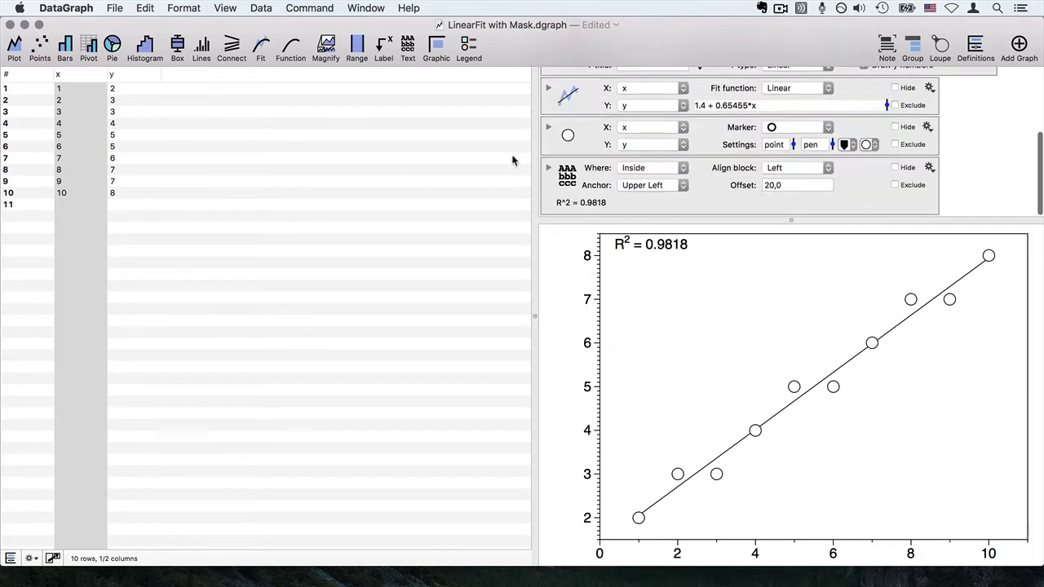
Change row 9's y value to 20, creating an outlier that drops R² to 0.4998.
click(128, 185)
click(129, 184)
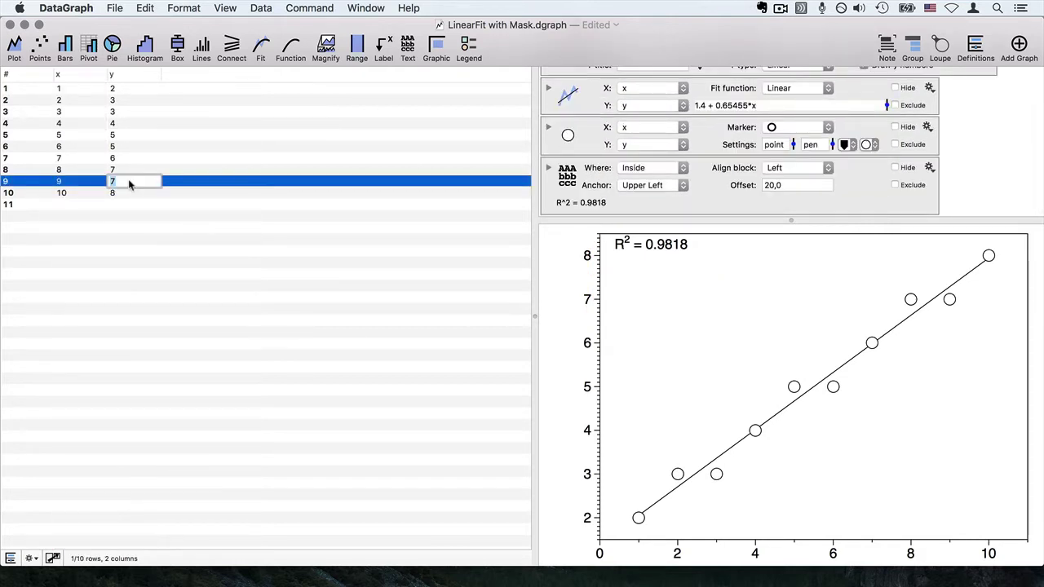
text(20)
key(Return)
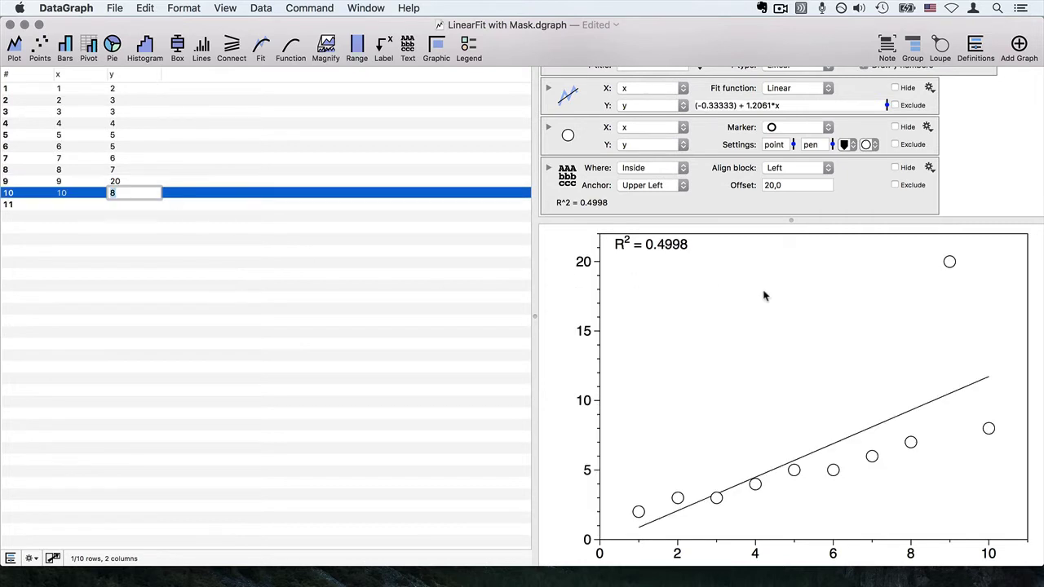
mouse_move(916, 305)
mouse_down()
mouse_move(1002, 234)
mouse_move(910, 269)
mouse_move(951, 321)
mouse_up()
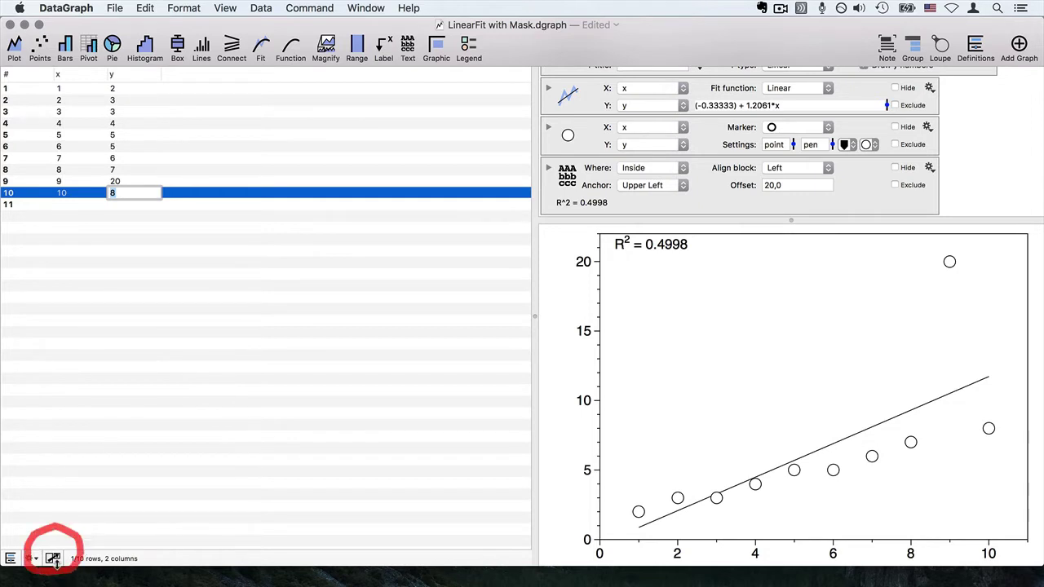
Swap the table and settings sides, then expand the fit details and its residuals plot.
click(52, 558)
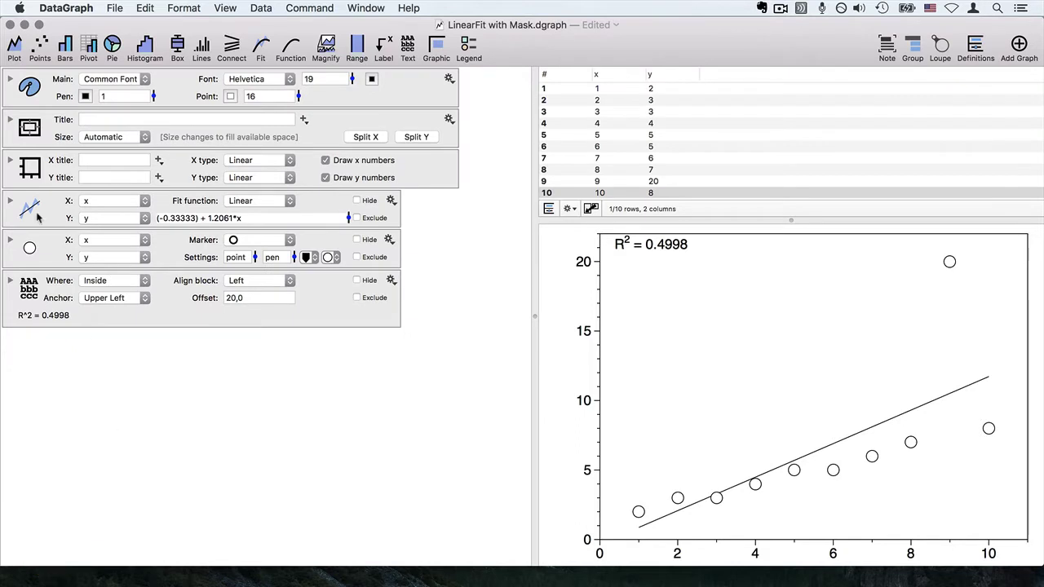
click(11, 203)
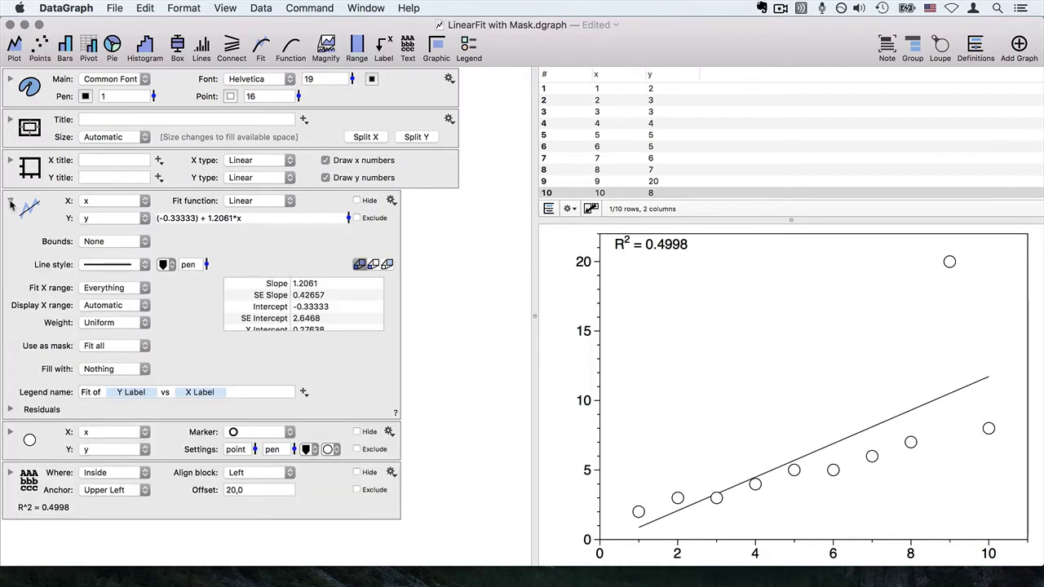
click(11, 411)
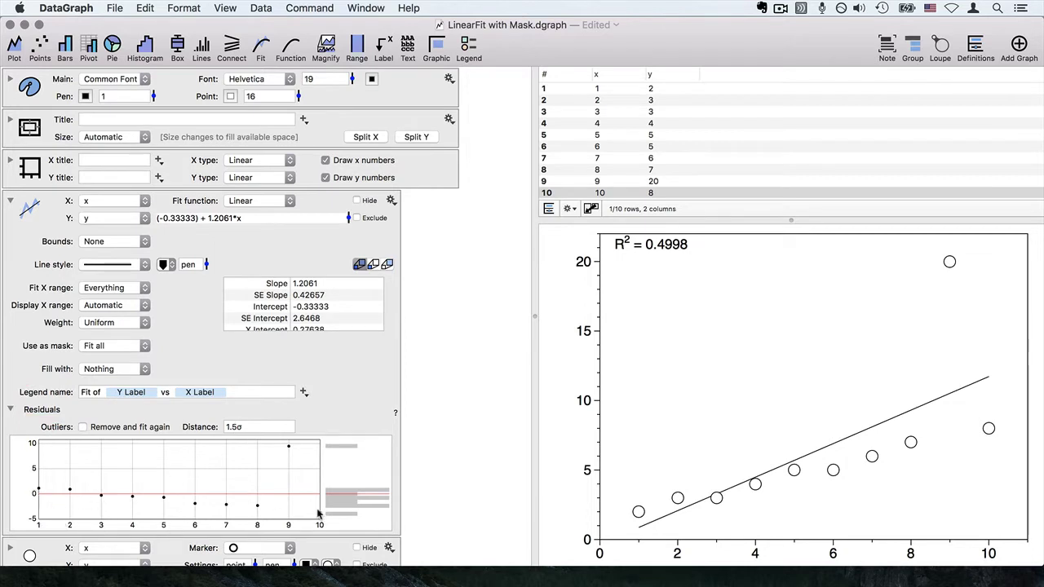
mouse_move(25, 529)
mouse_down()
mouse_move(23, 448)
mouse_move(22, 516)
mouse_up()
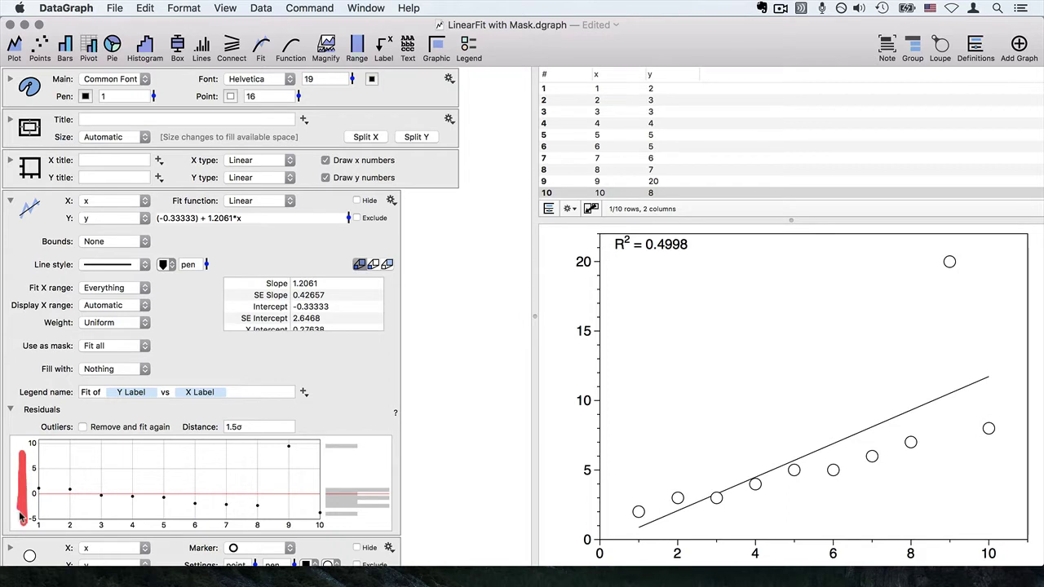
Turn on outlier removal so the refitted line reaches R² = 0.9828.
click(120, 429)
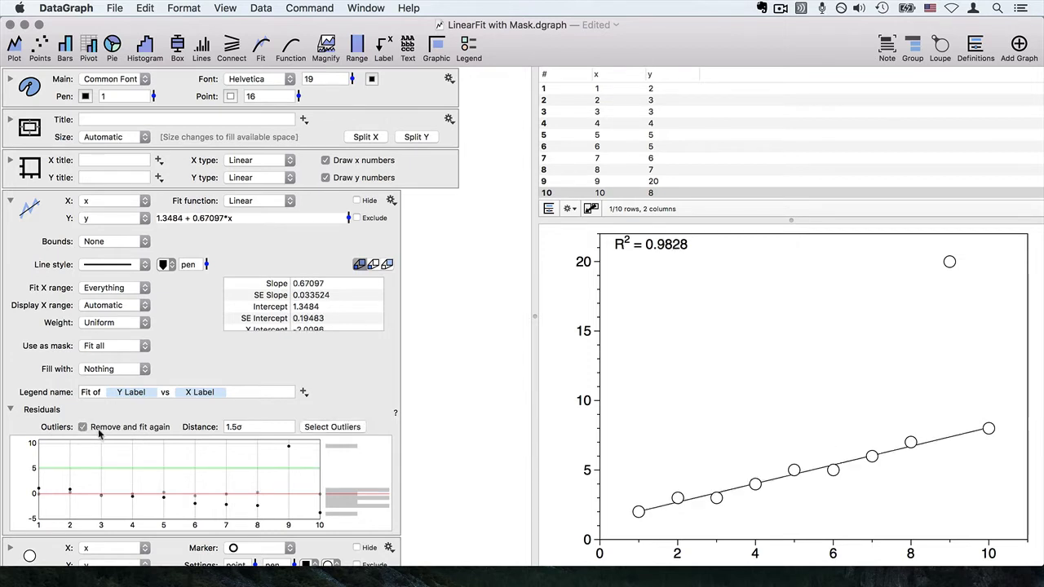
mouse_move(101, 432)
mouse_down()
mouse_move(80, 406)
mouse_move(81, 443)
mouse_up()
mouse_move(615, 264)
mouse_down()
mouse_move(717, 247)
mouse_move(658, 197)
mouse_move(592, 245)
mouse_move(638, 270)
mouse_up()
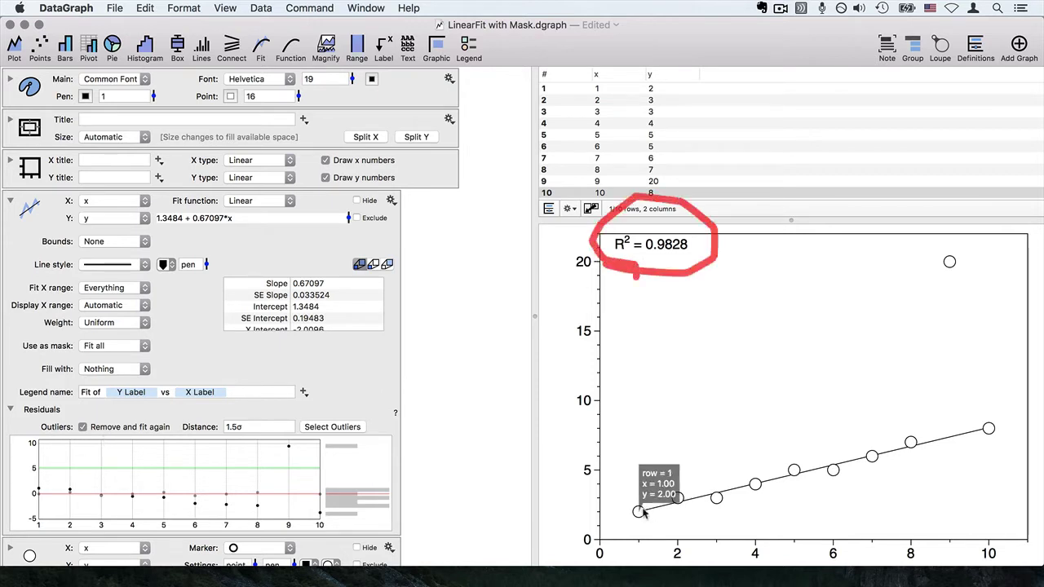
drag(638, 510, 963, 437)
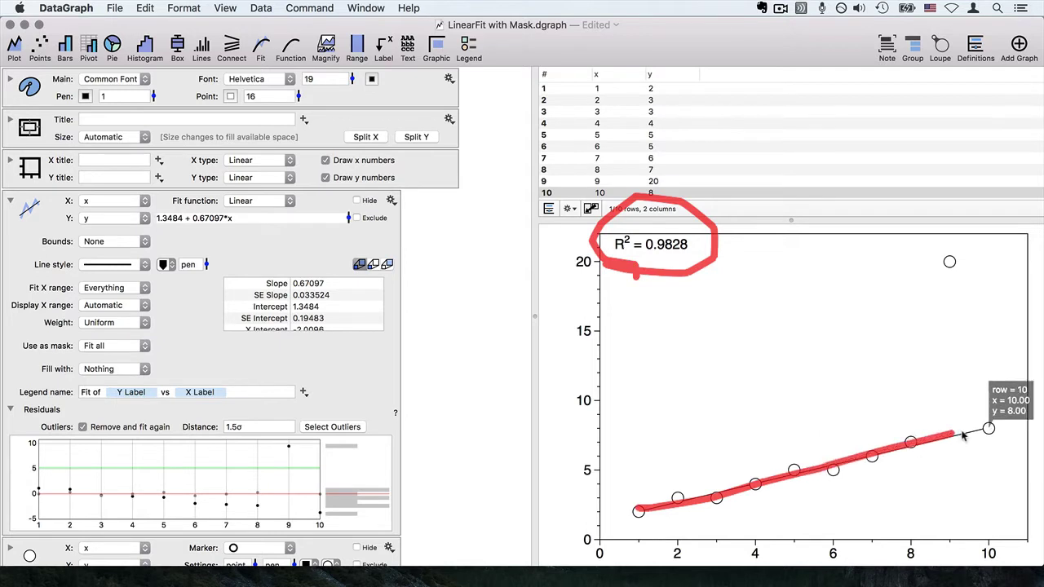
Toggle outlier removal off and on, then select the outlier row 9 in the table.
click(84, 426)
click(84, 426)
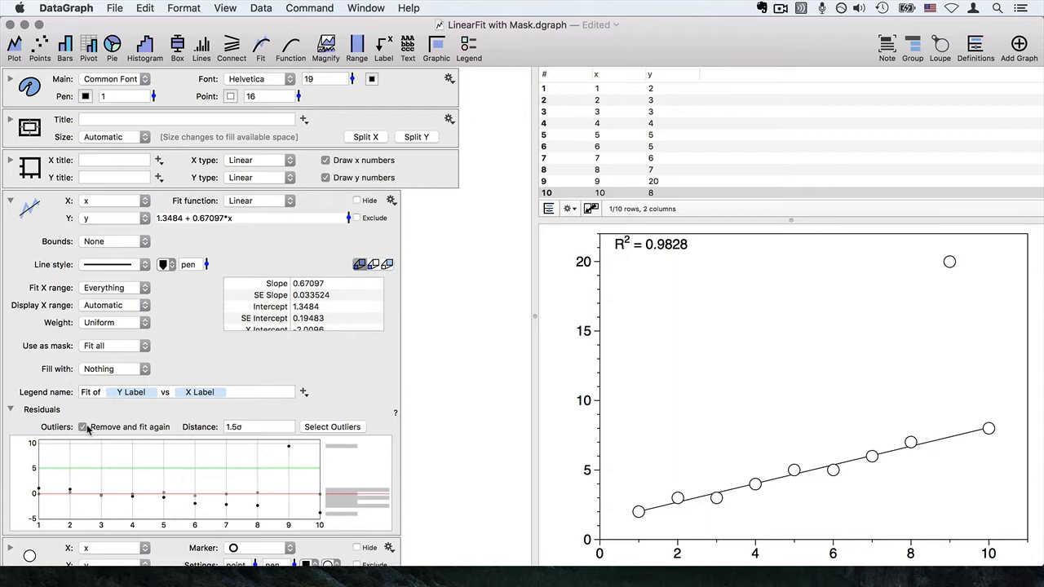
click(83, 427)
click(83, 427)
click(332, 427)
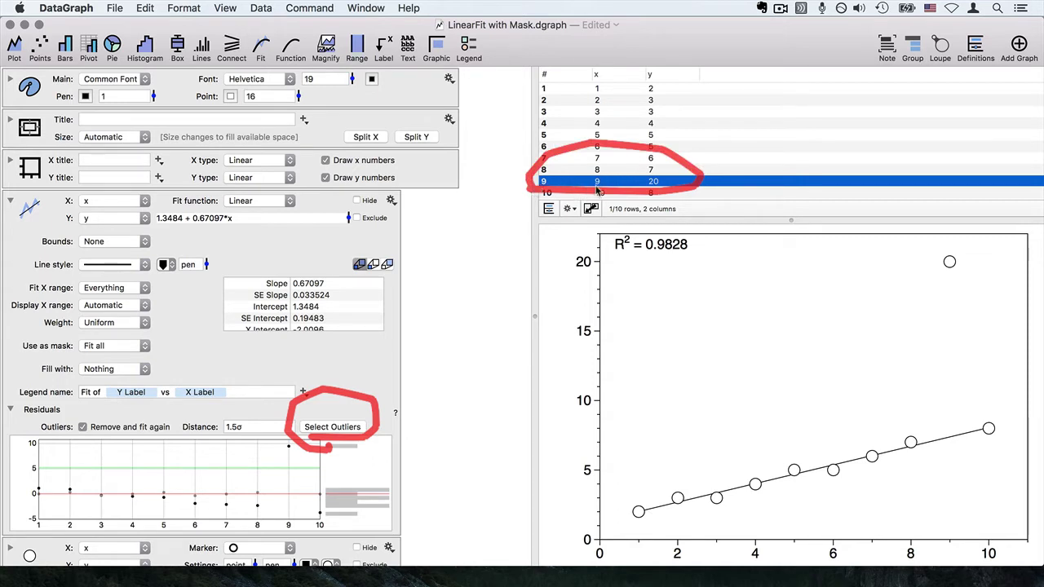
mouse_move(952, 269)
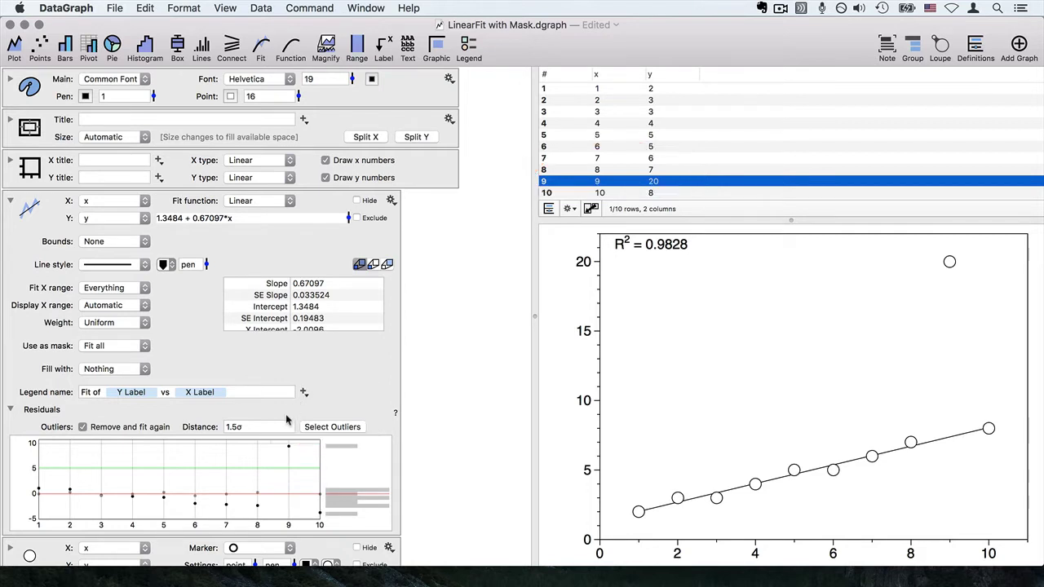
Turn off outlier removal and mask the fit by x to include only values ≠ 9.
click(93, 430)
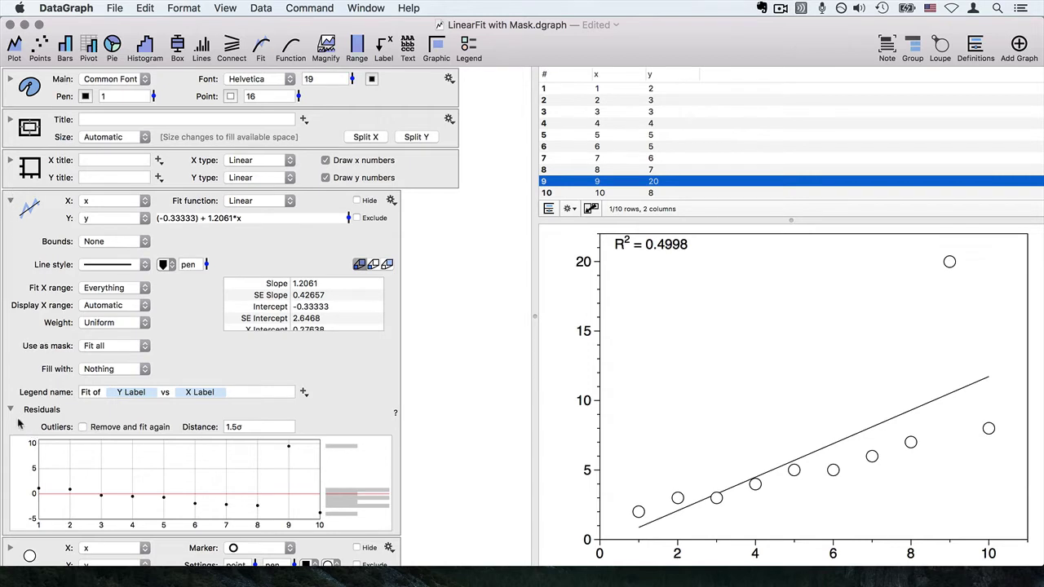
click(10, 204)
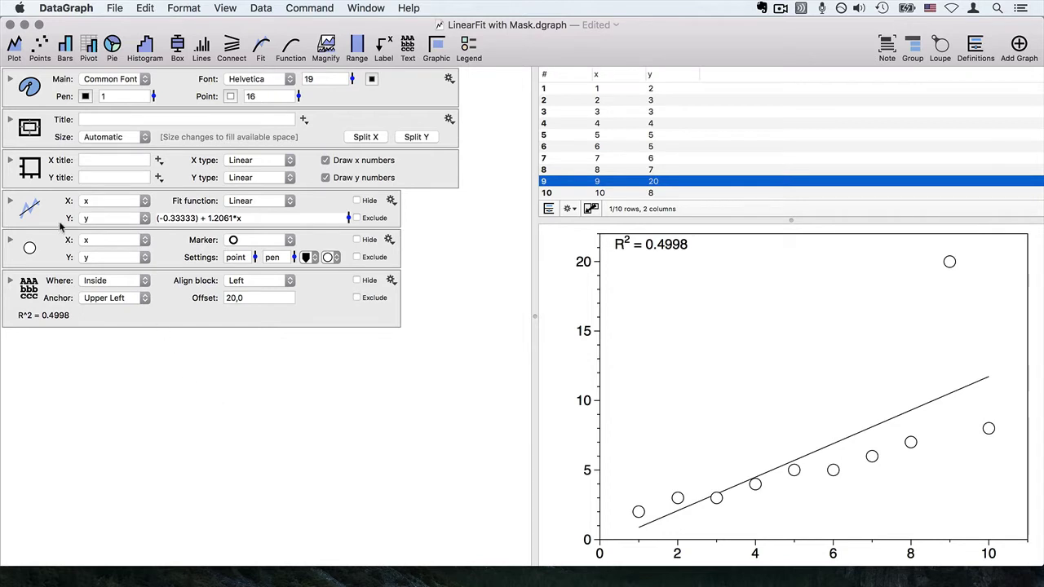
click(11, 203)
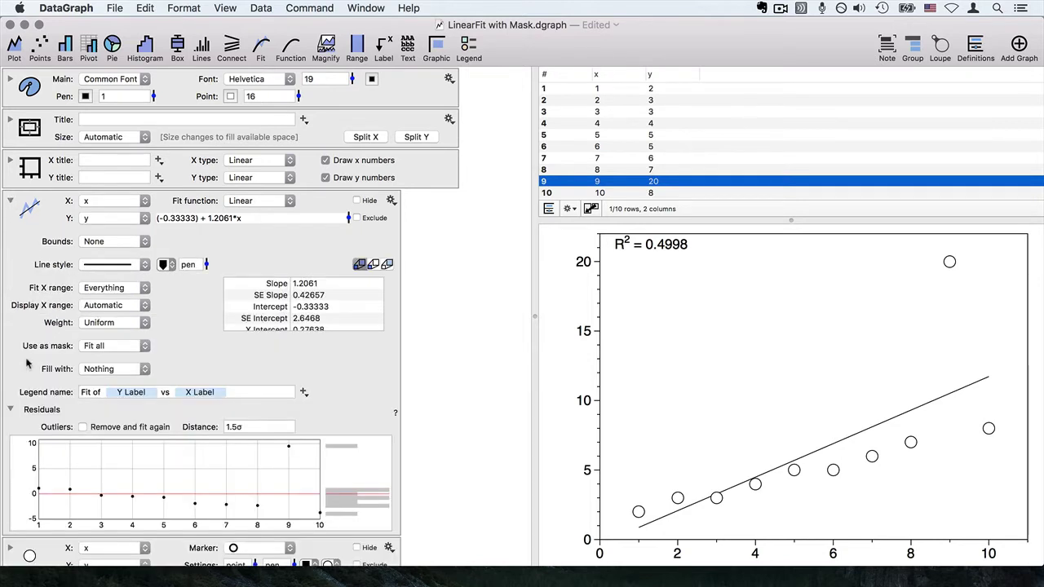
click(105, 347)
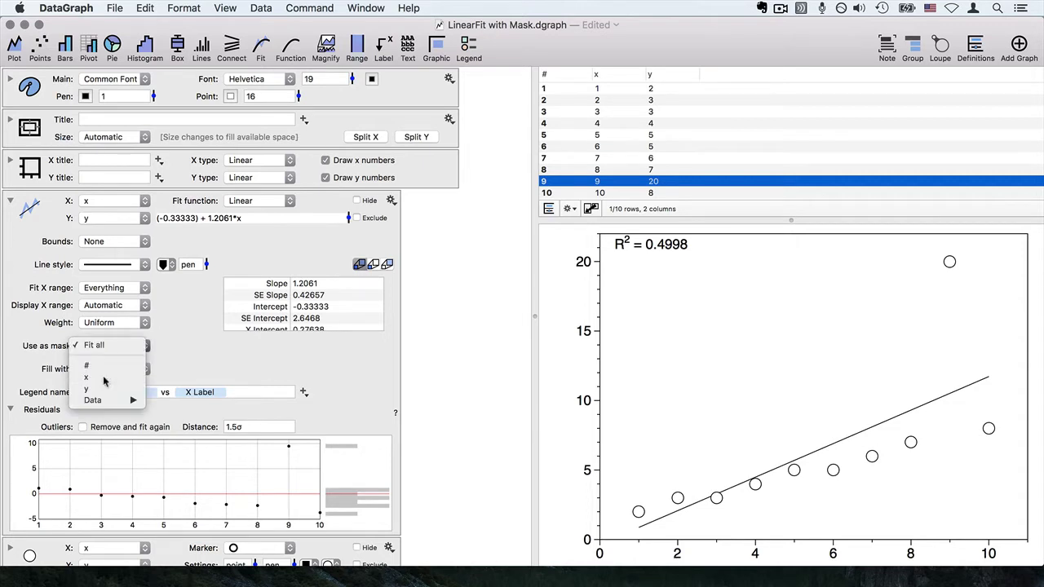
click(104, 380)
click(240, 350)
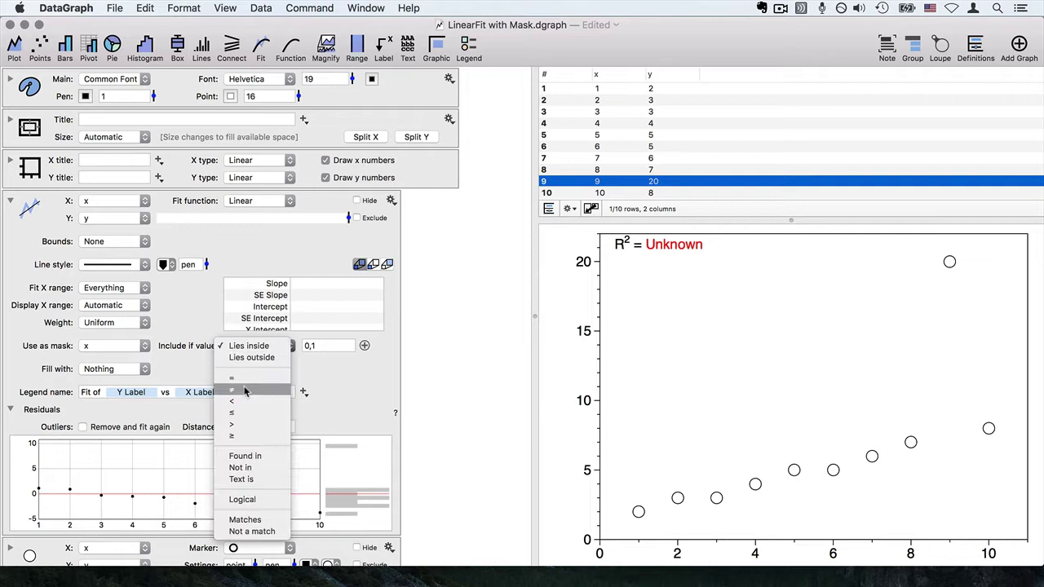
click(245, 389)
text(9)
key(Return)
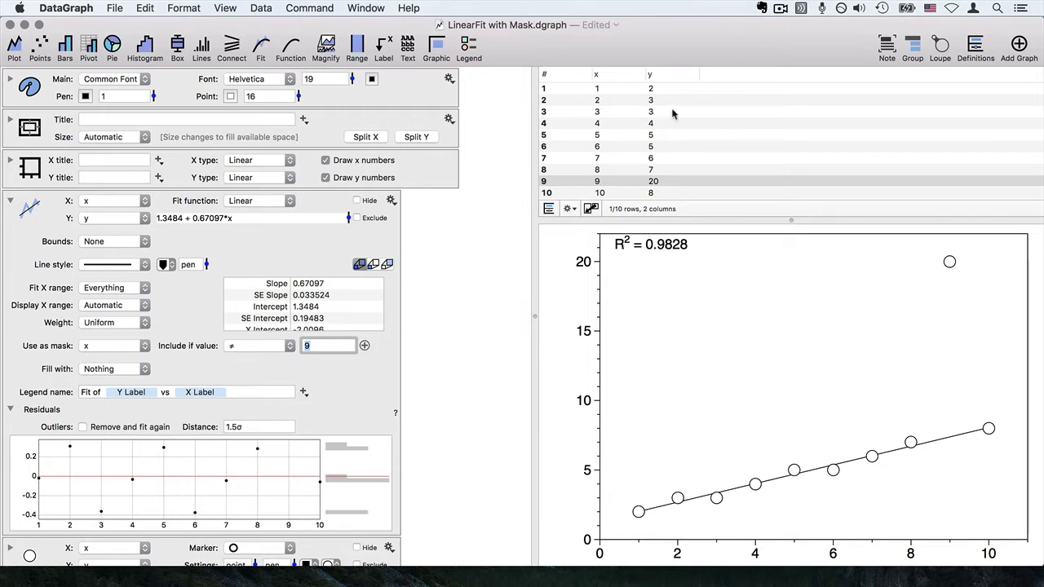
Set row 4's y value to 20.
click(607, 128)
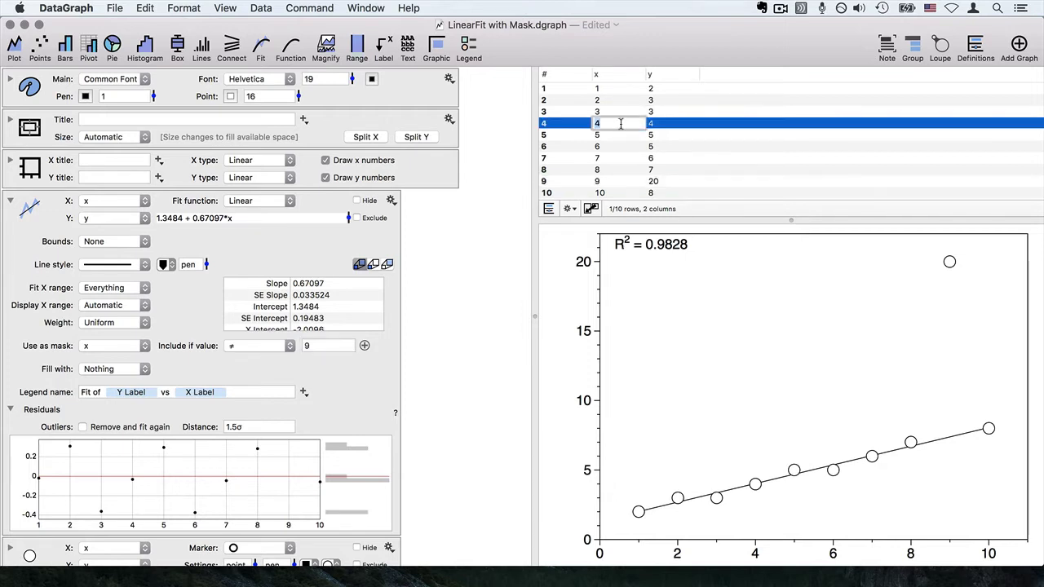
click(664, 127)
text(20)
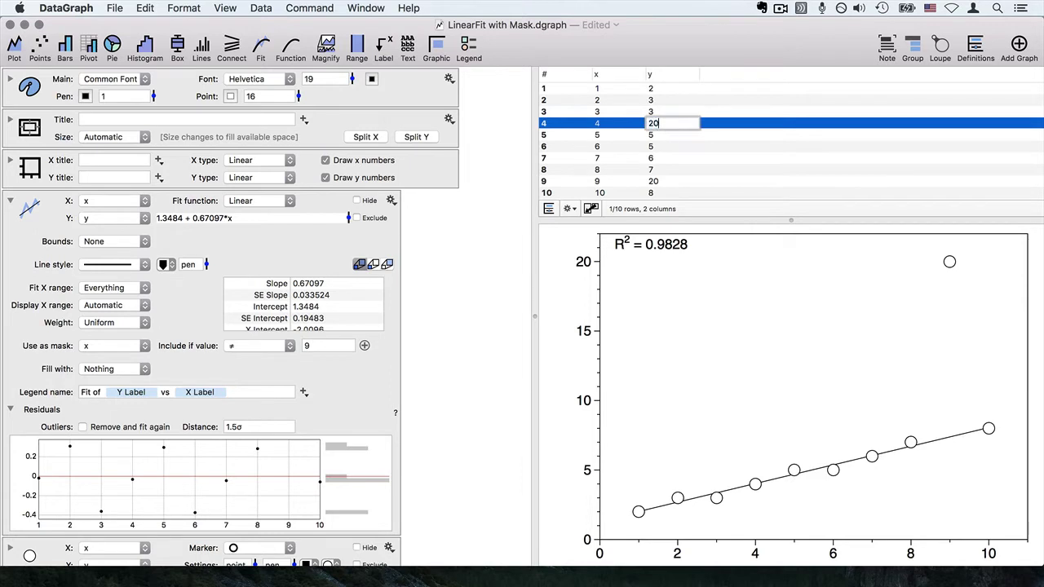
key(Return)
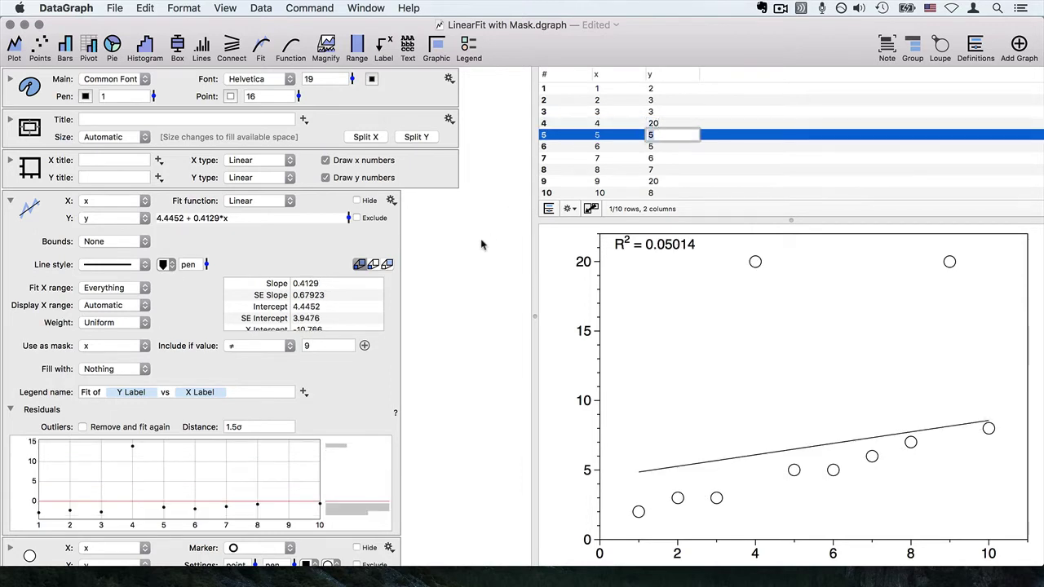
click(331, 400)
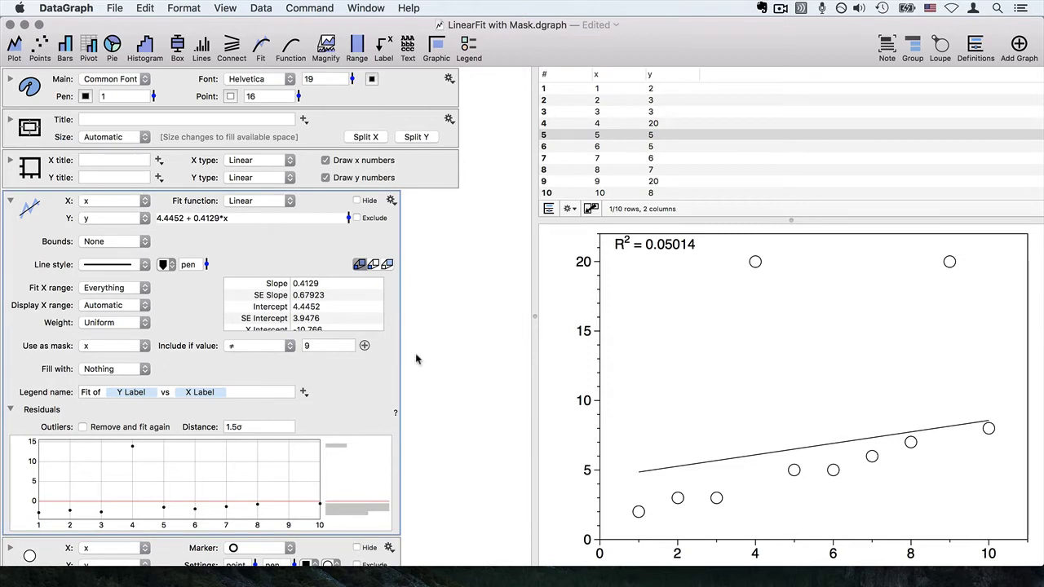
Add a second fit mask condition requiring x ≠ 4.
click(365, 346)
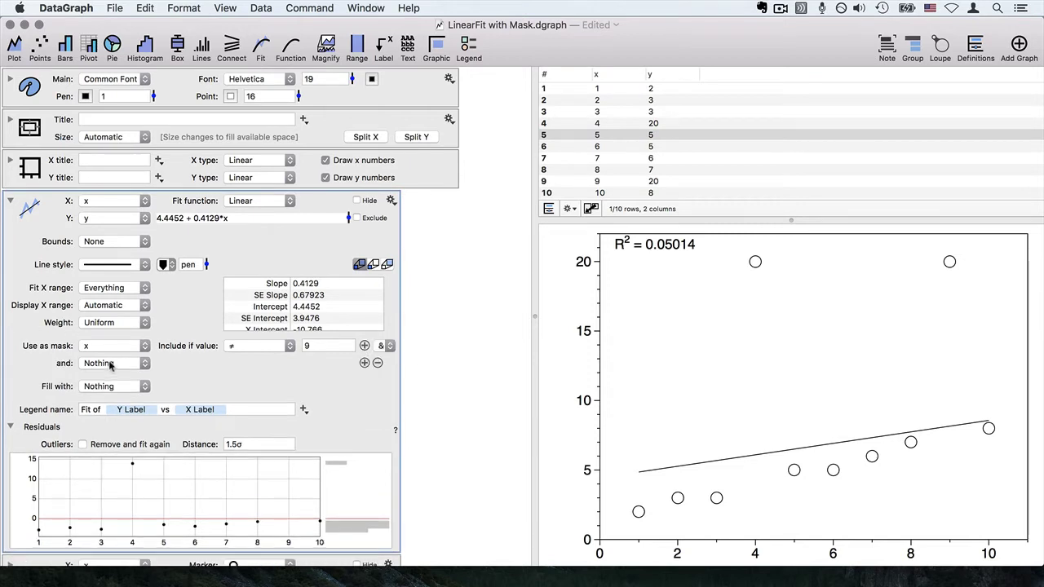
click(108, 365)
click(108, 373)
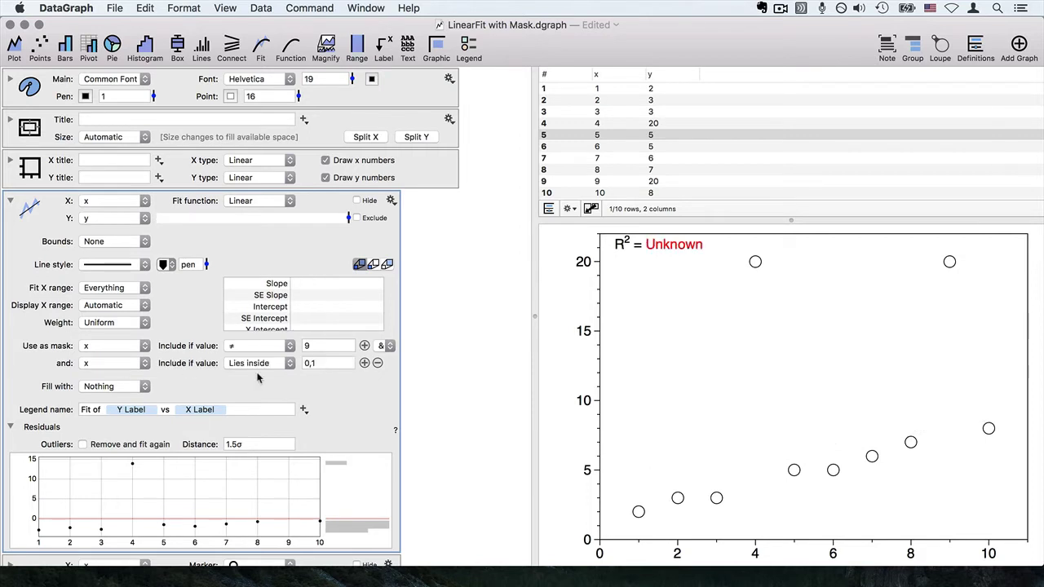
click(257, 366)
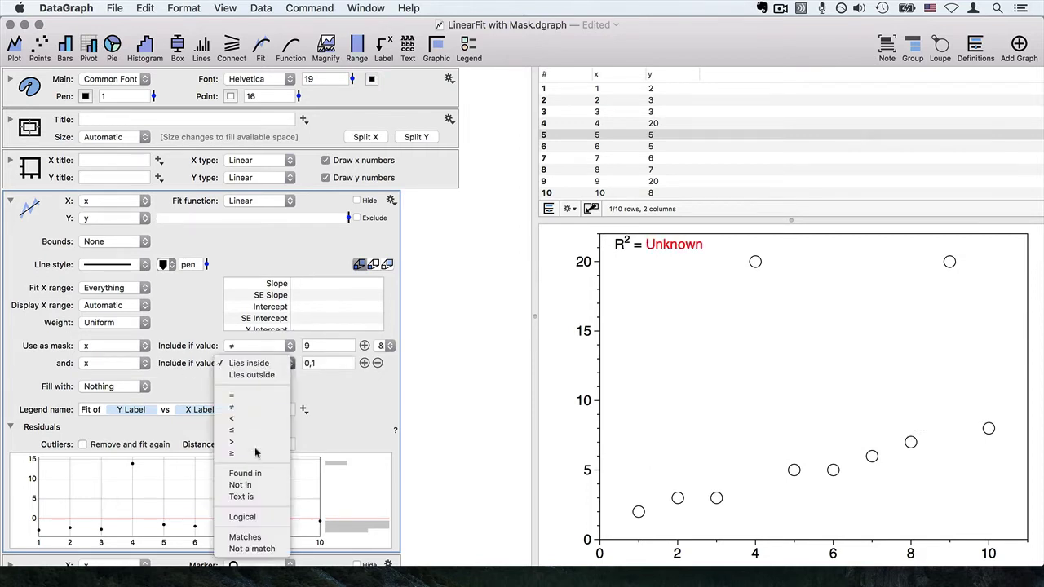
click(252, 407)
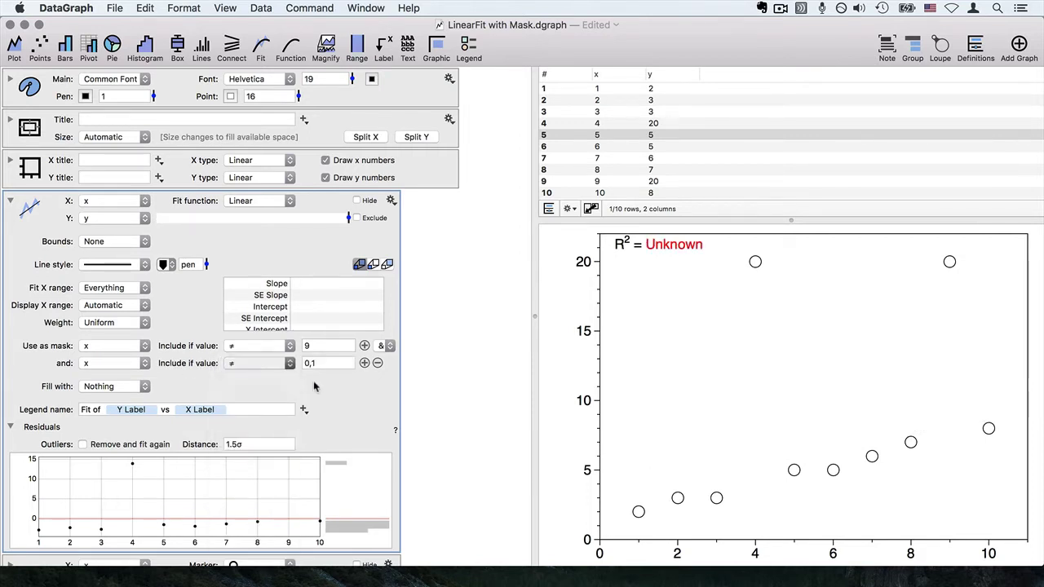
click(324, 364)
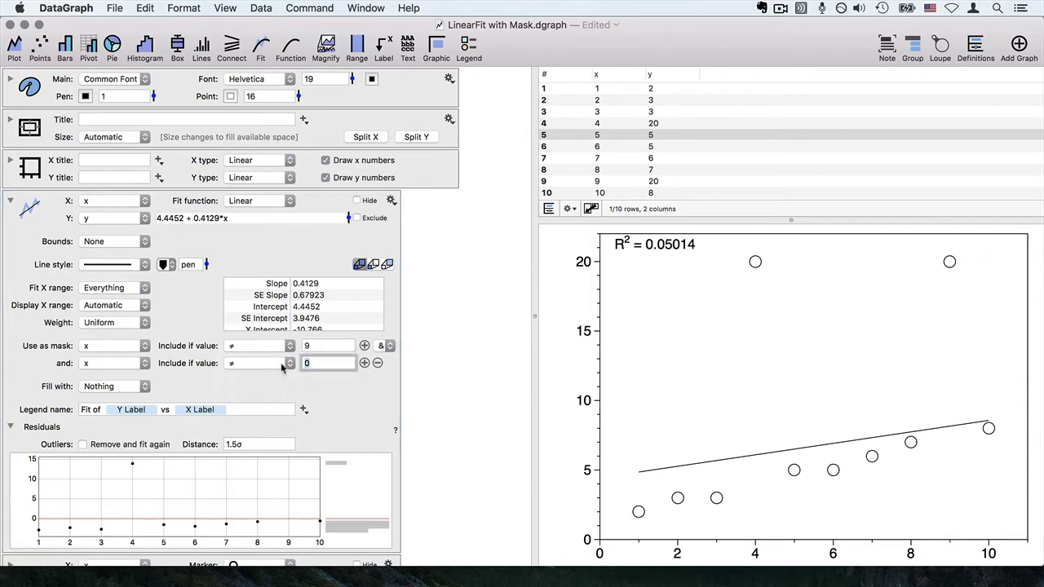
text(4)
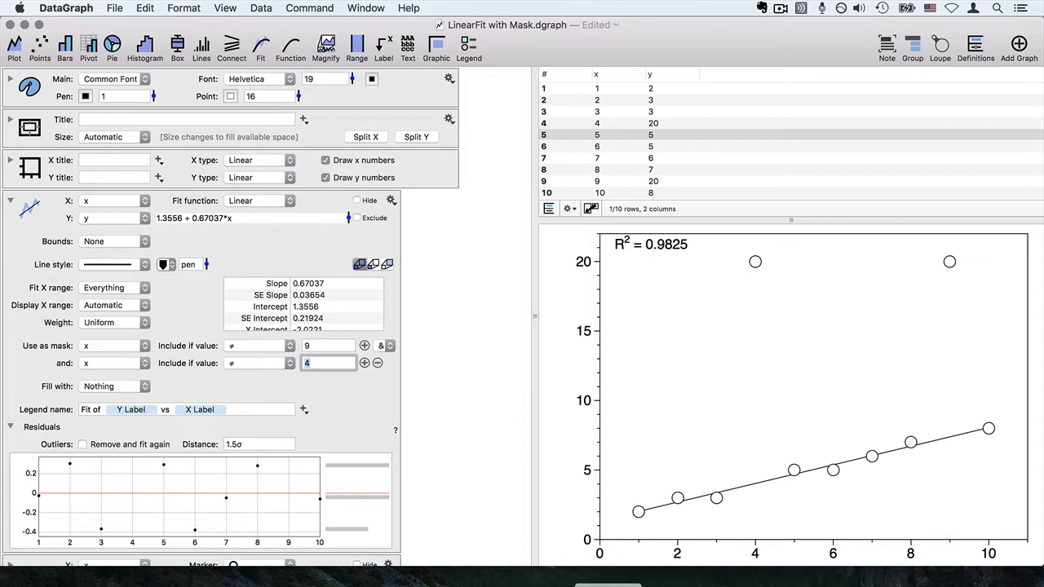
click(759, 584)
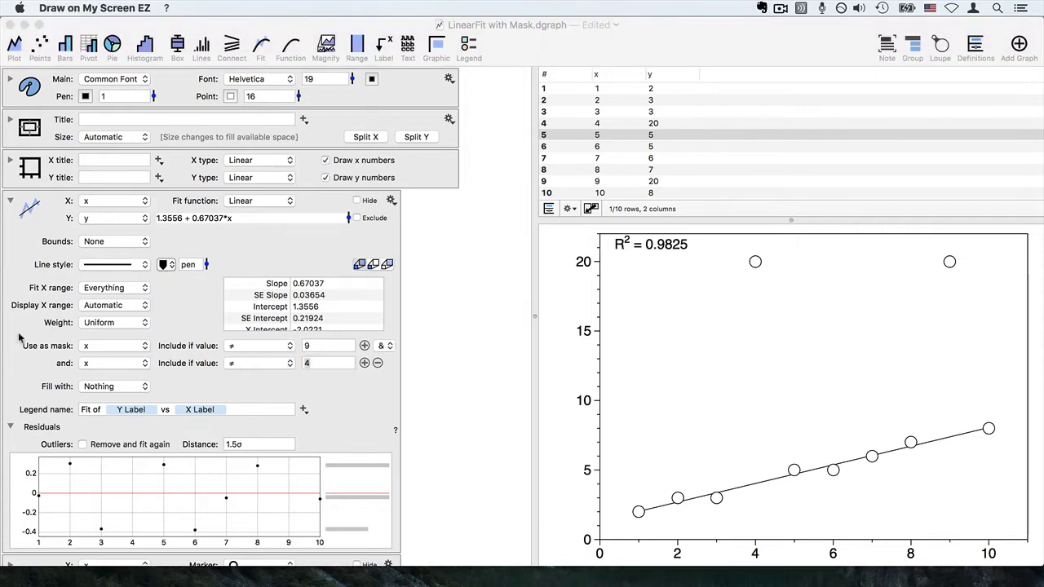
mouse_move(19, 337)
mouse_down()
mouse_move(154, 375)
mouse_move(387, 375)
mouse_move(388, 341)
mouse_move(362, 333)
mouse_move(20, 323)
mouse_up()
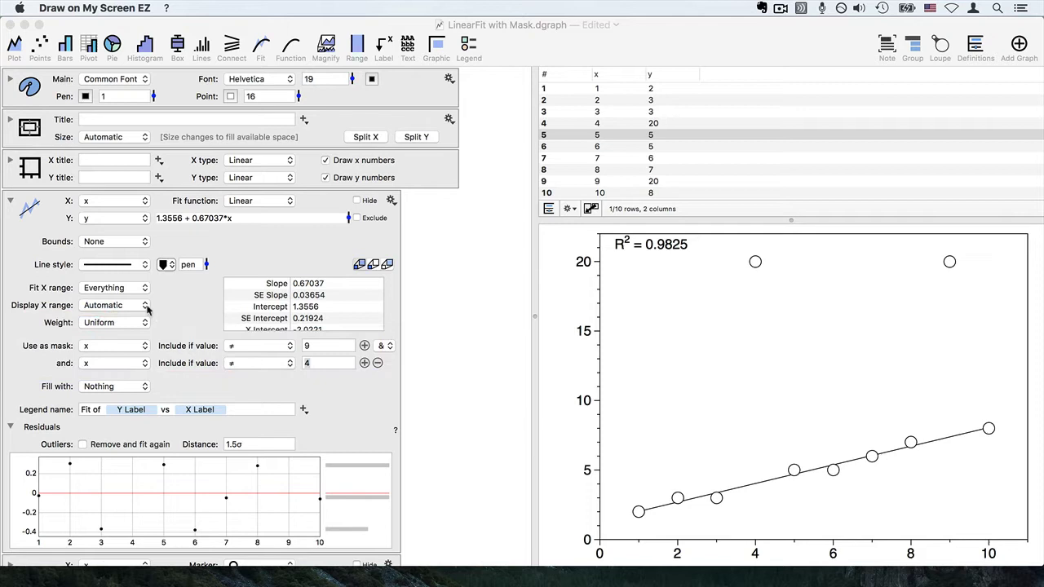
Remove the extra mask condition, set the fit to use all points, and group fit with points.
click(378, 364)
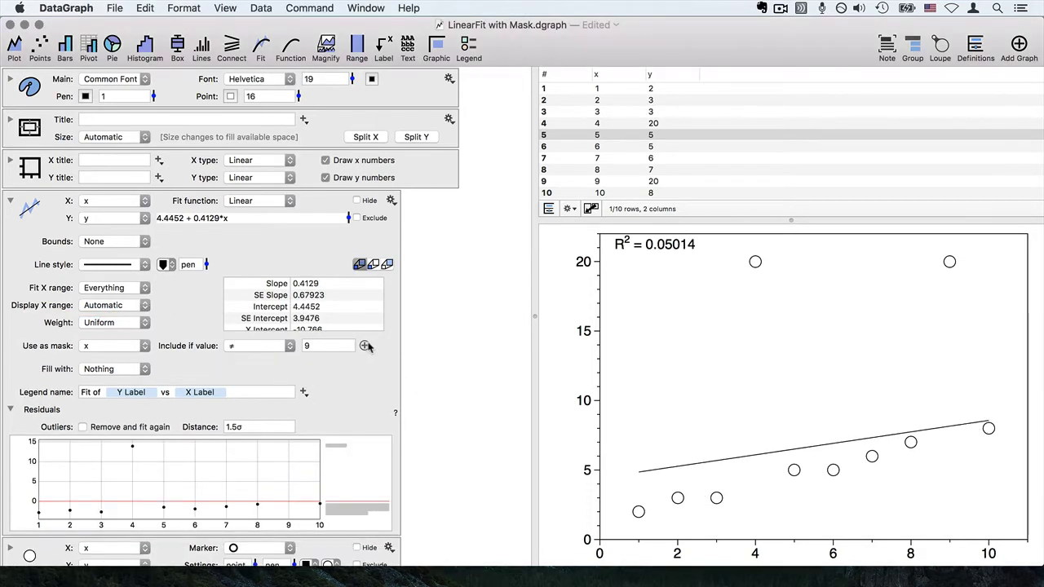
click(129, 349)
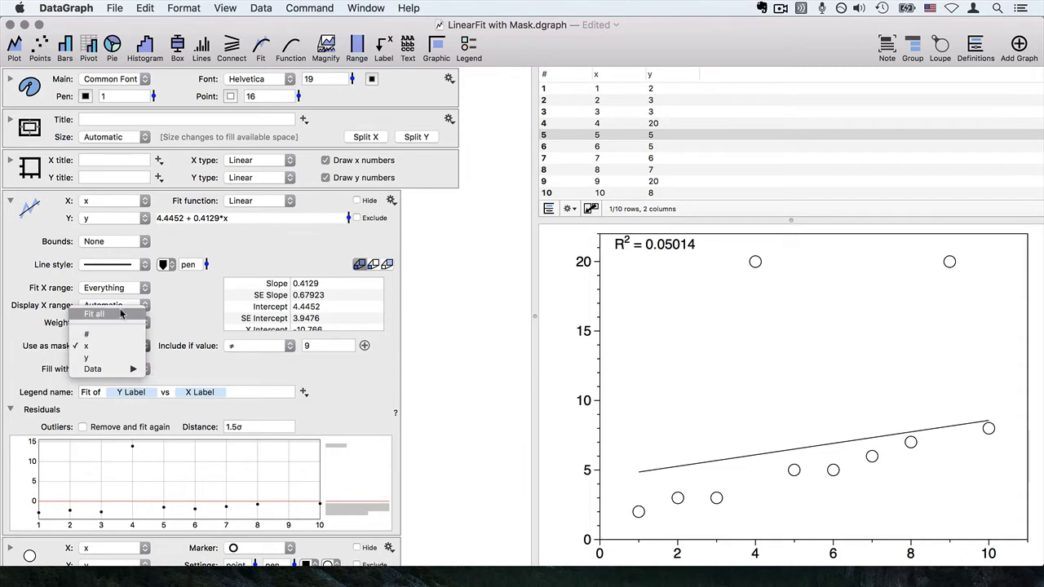
click(121, 314)
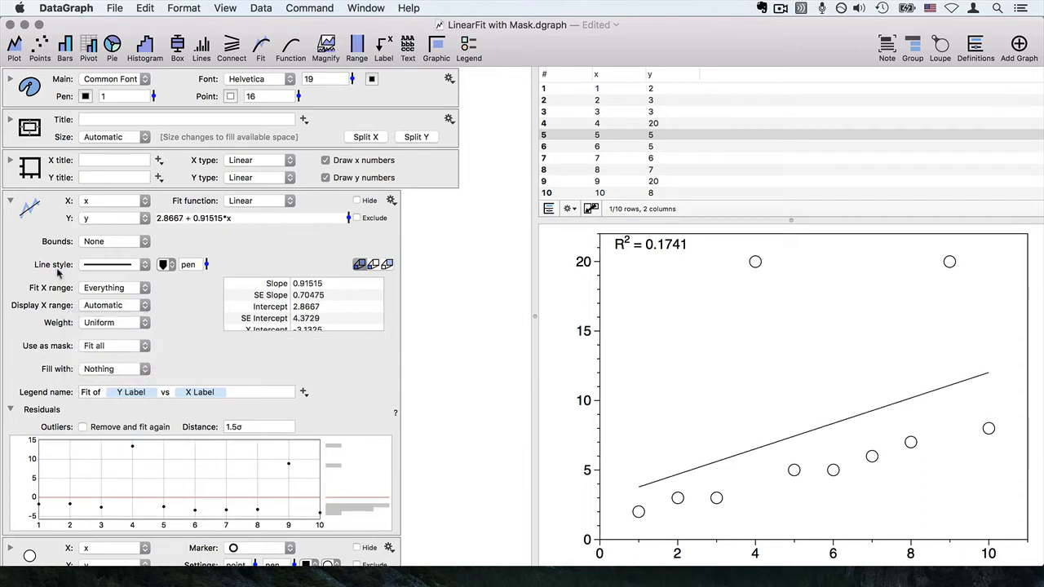
click(10, 203)
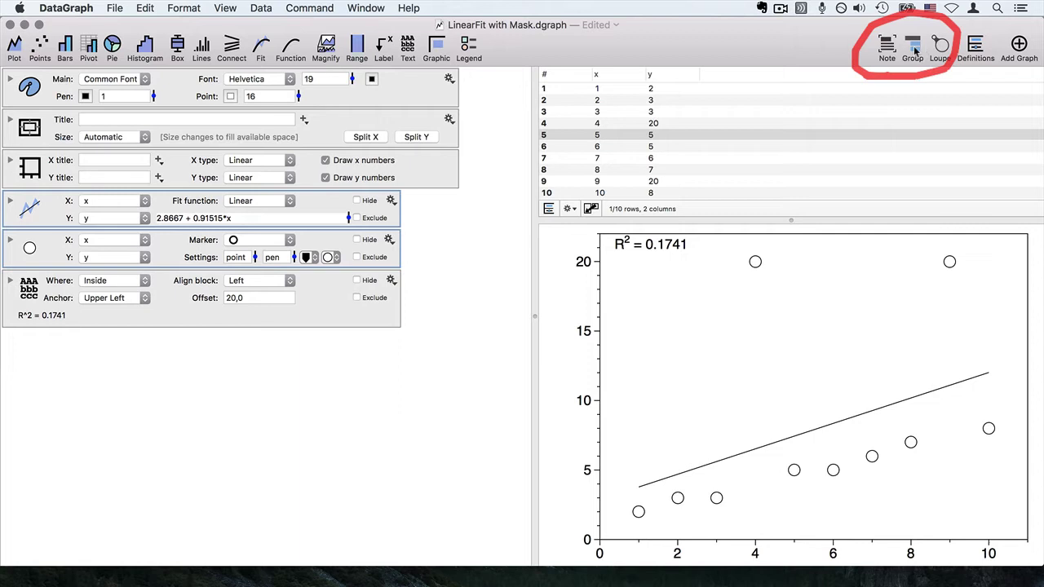
click(914, 50)
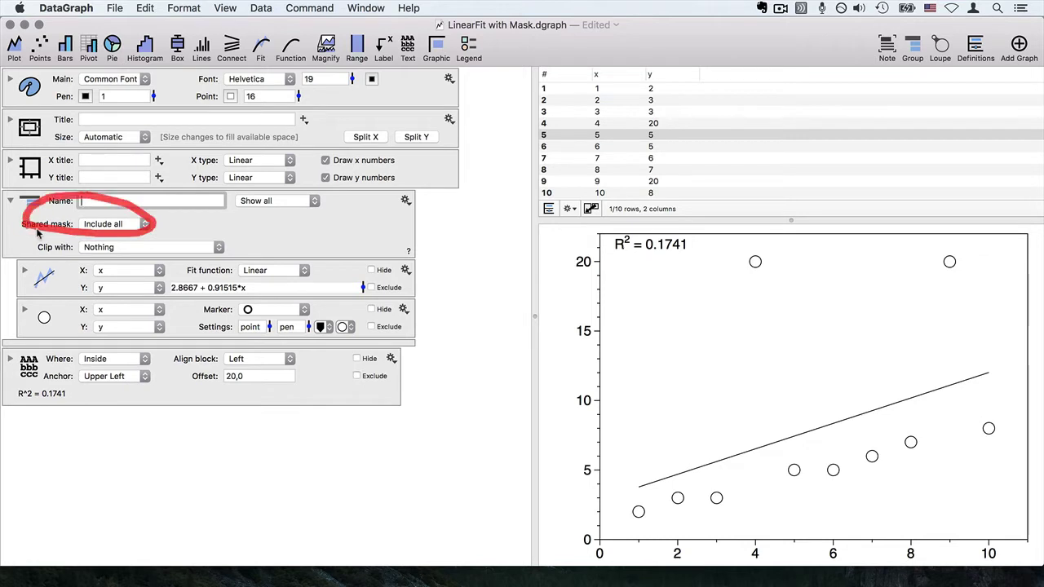
Set the group's shared mask to include only points where x ≠ 9.
click(103, 225)
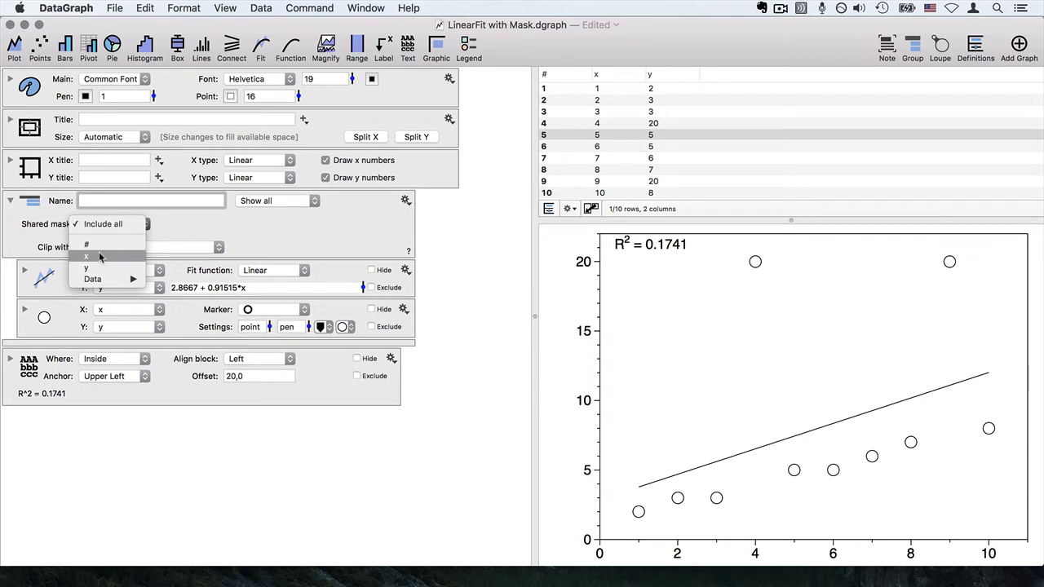
click(100, 256)
click(258, 224)
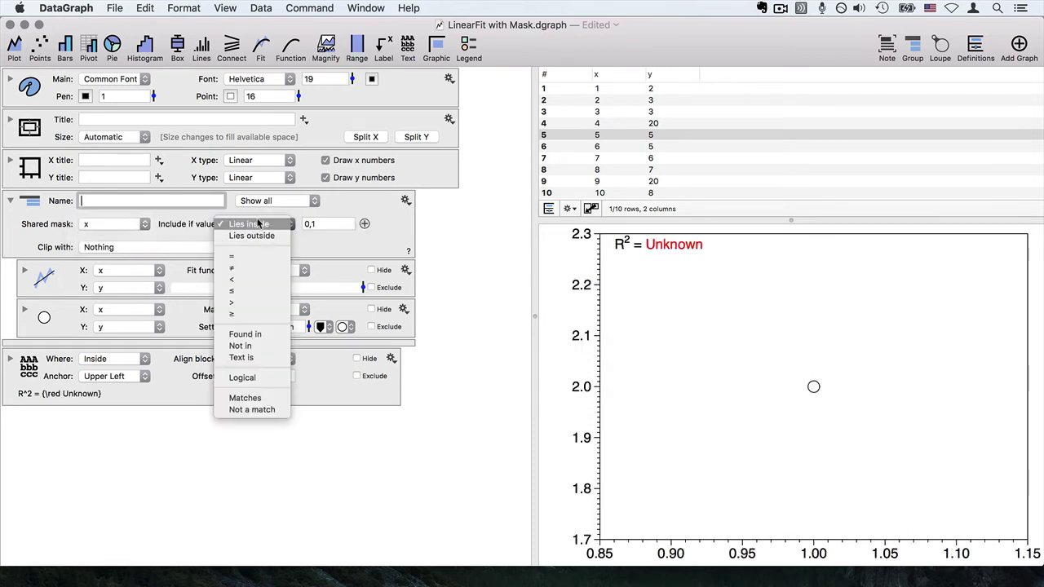
click(253, 275)
triple_click(327, 223)
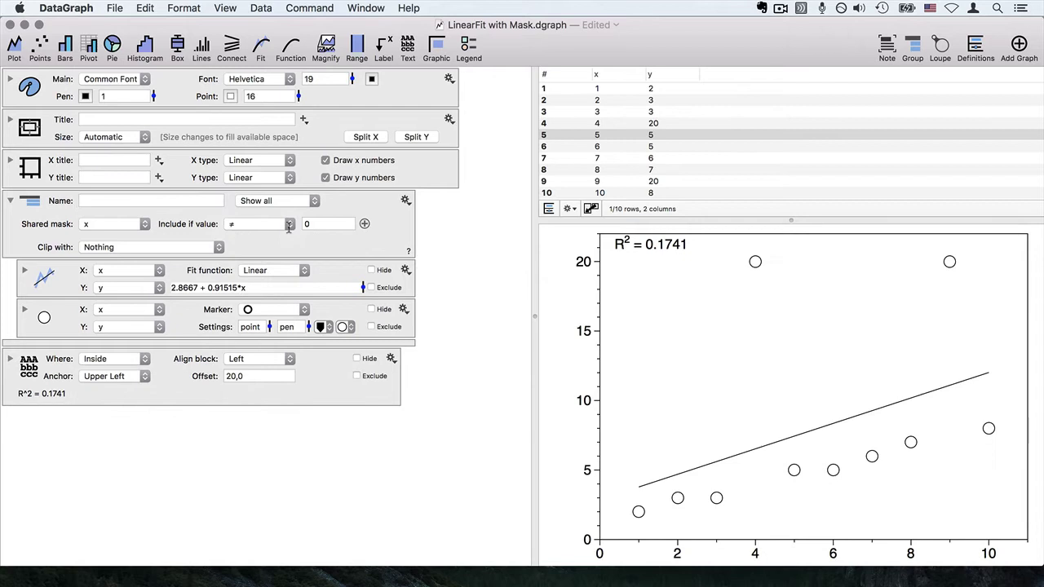
text(9)
key(Return)
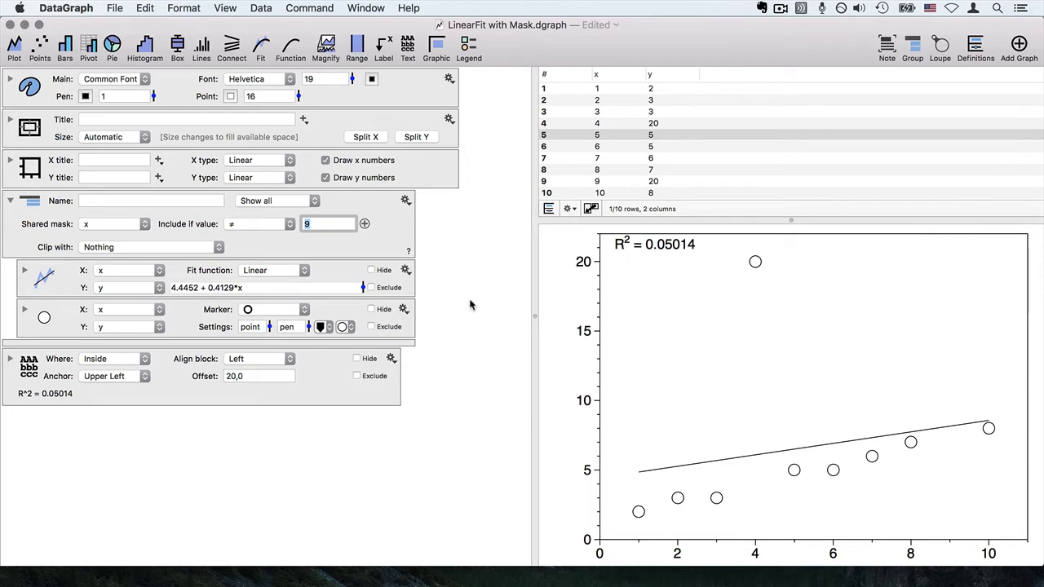
Add a second shared mask condition x ≠ 4, lifting R² to 0.9825.
click(52, 281)
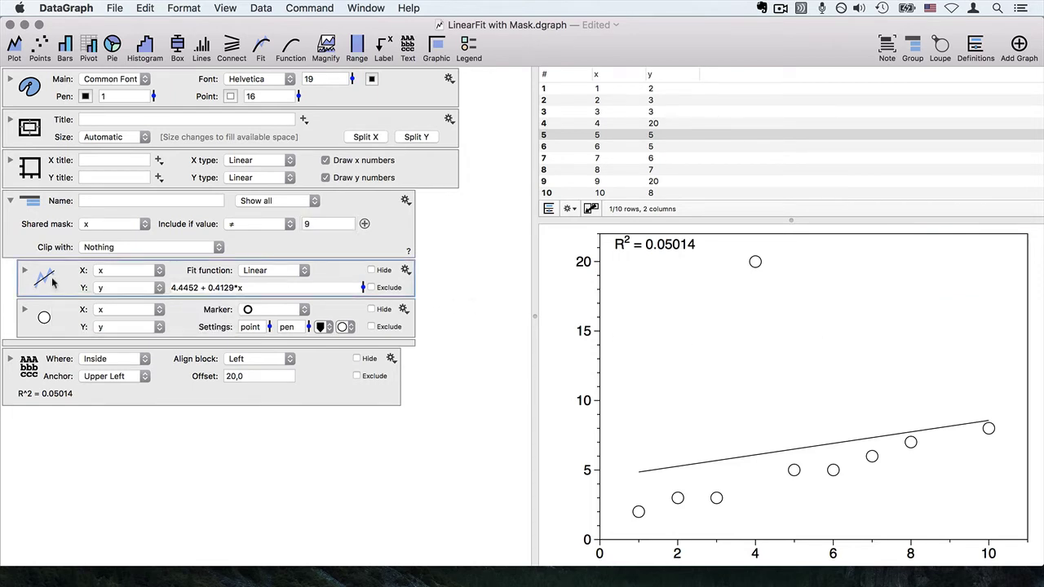
click(63, 323)
click(116, 473)
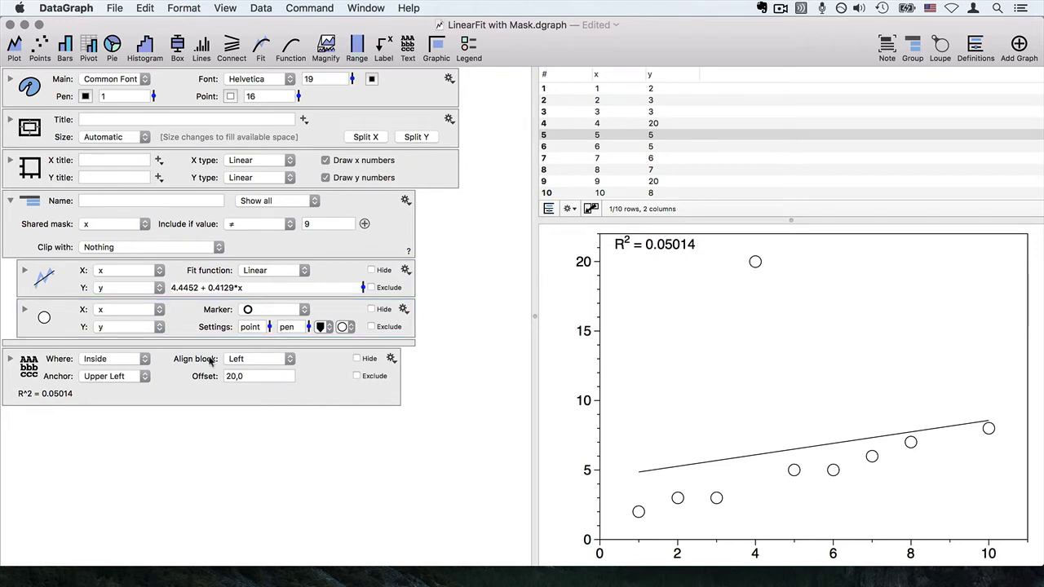
click(364, 223)
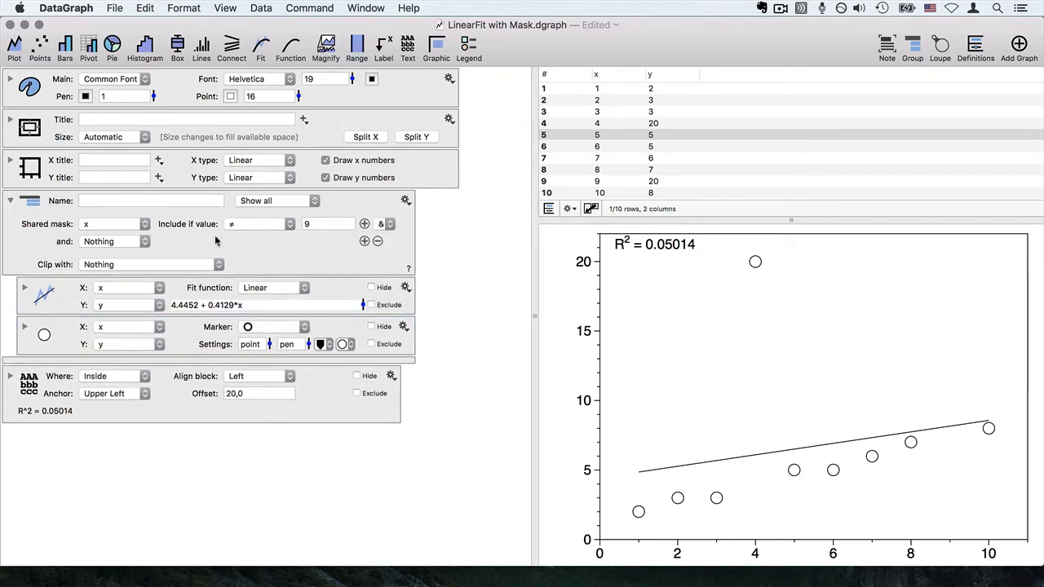
click(114, 242)
click(118, 246)
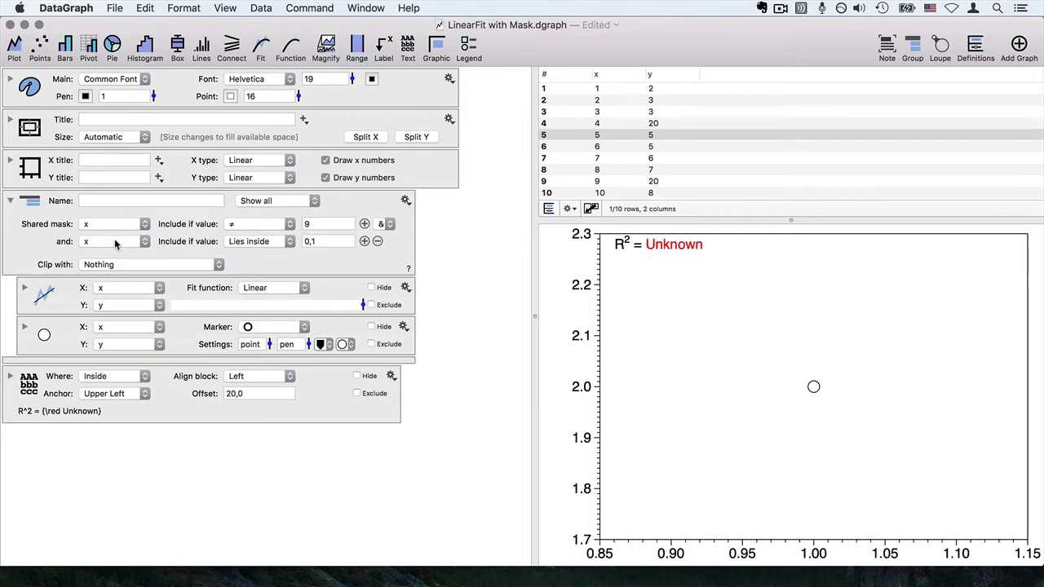
click(268, 241)
click(236, 285)
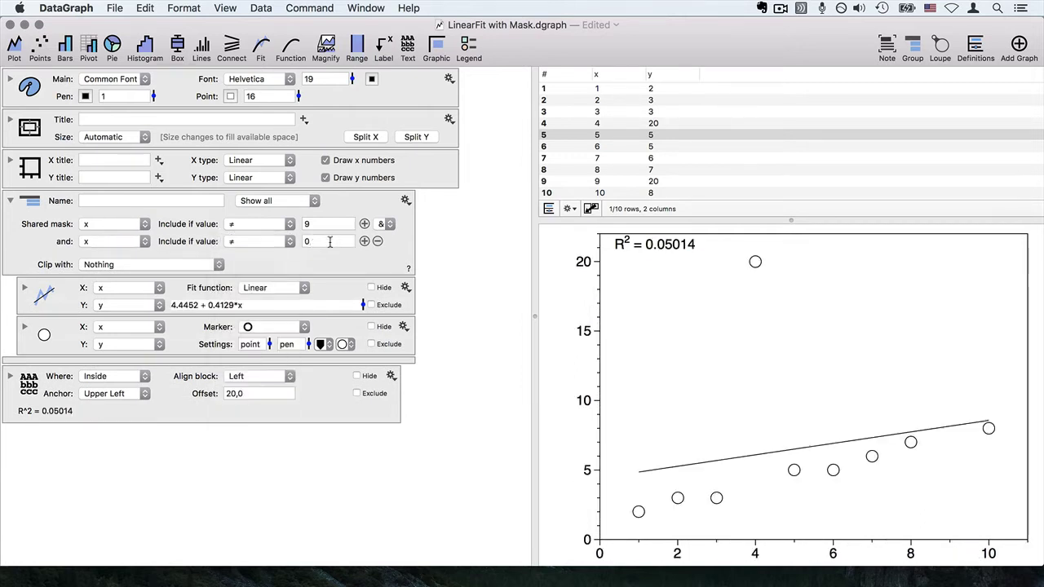
text(4)
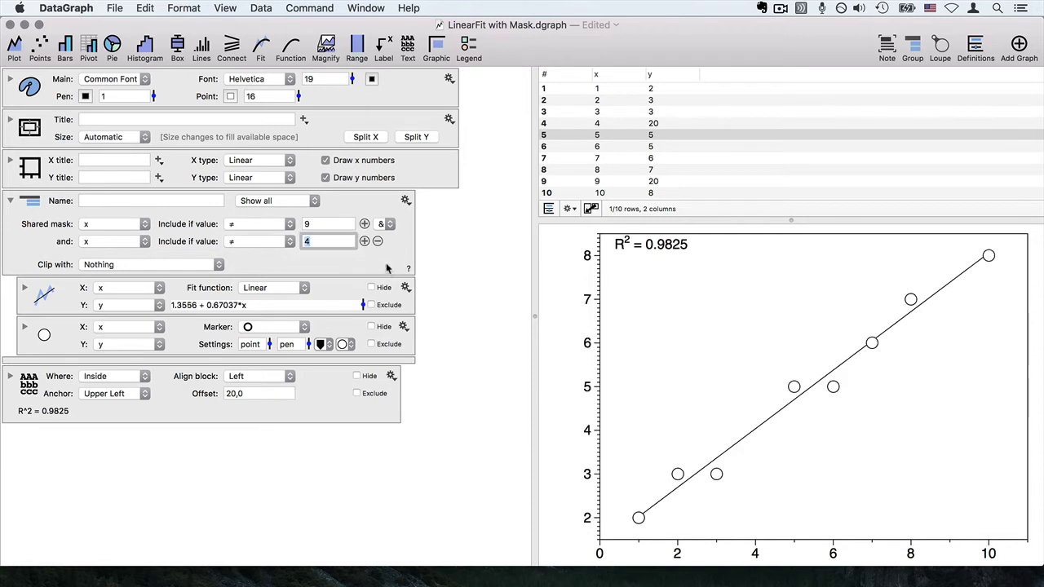
click(380, 259)
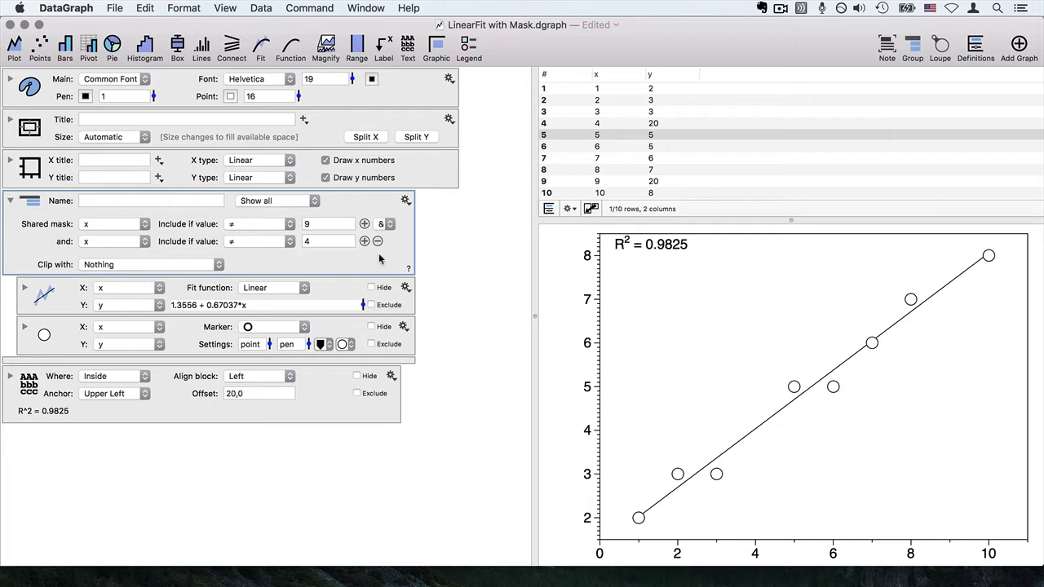
Add a text column named exclude and move it above the Data group.
click(446, 306)
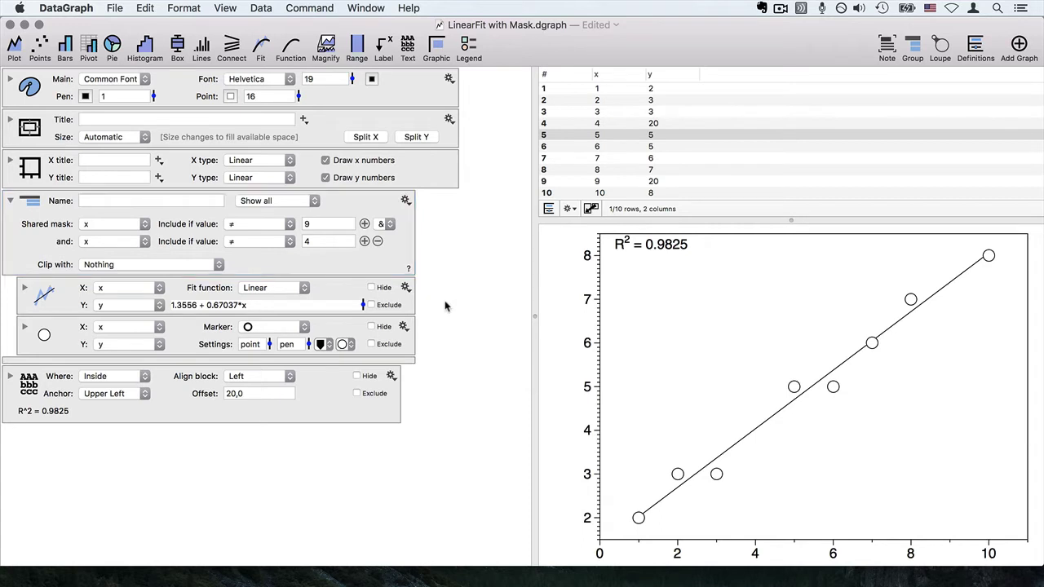
click(593, 209)
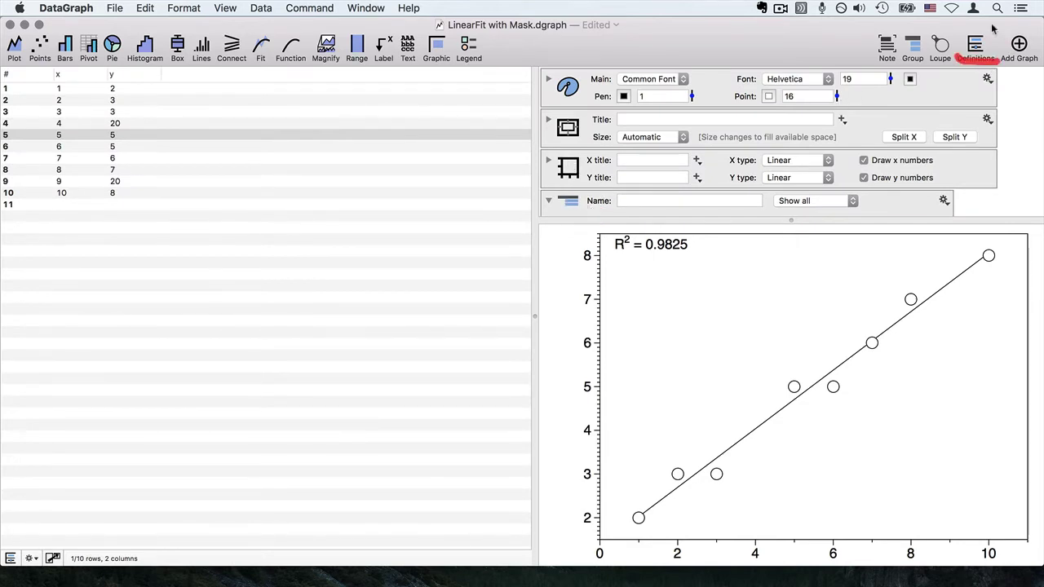
click(976, 45)
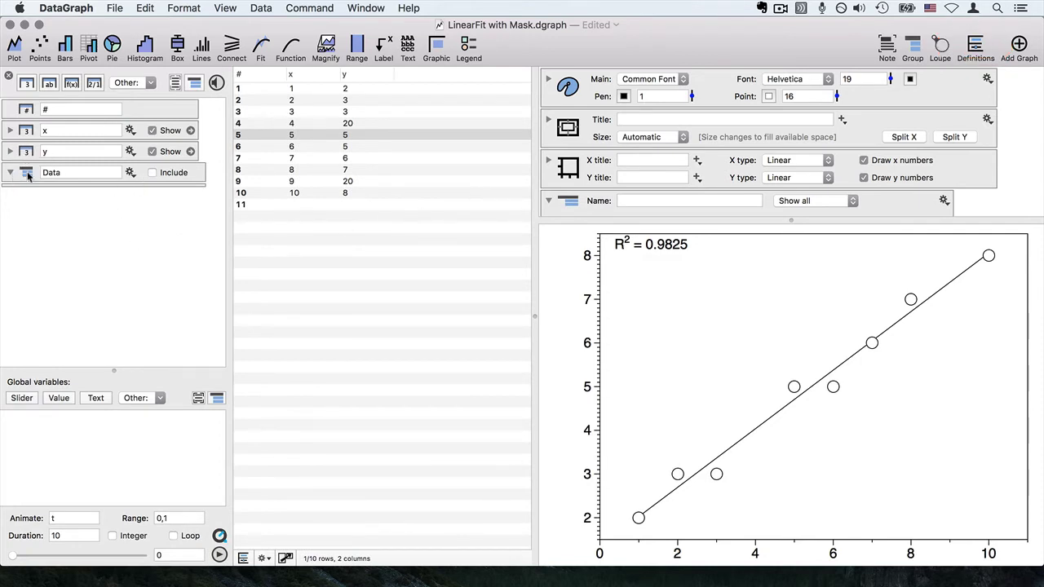
click(50, 85)
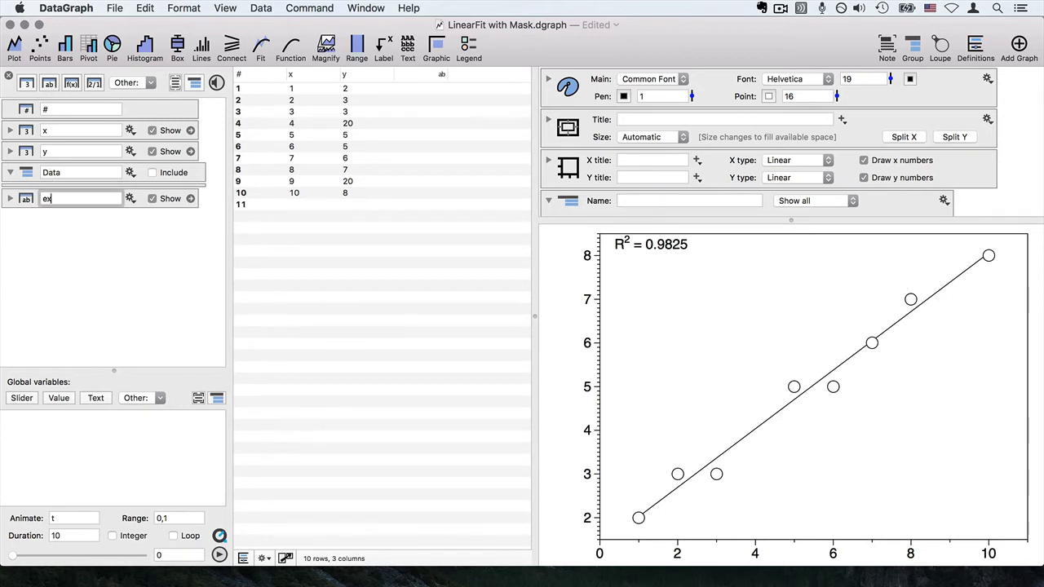
text(exclude)
key(Return)
click(66, 258)
drag(31, 205, 31, 173)
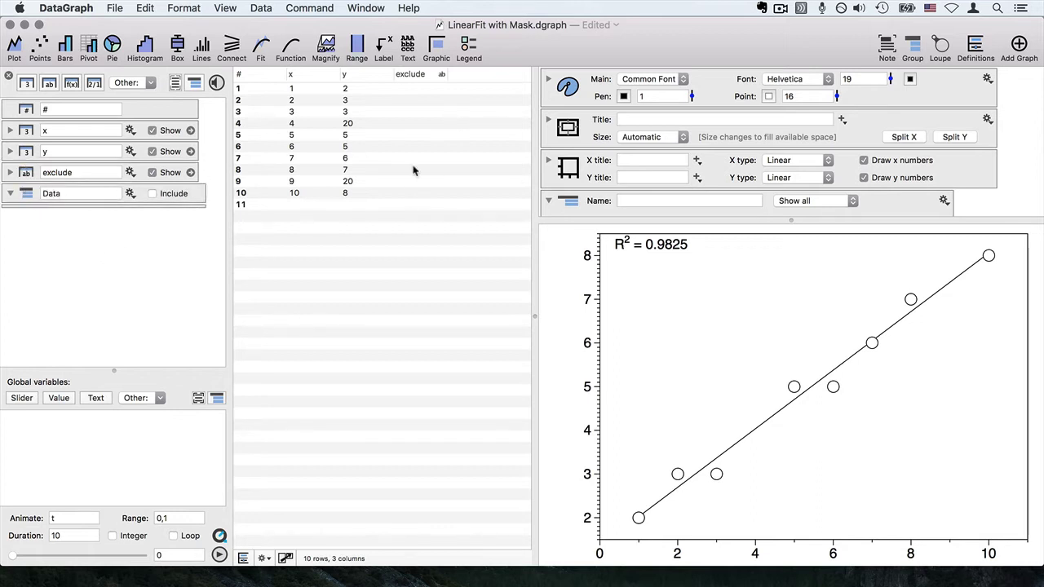
Enter an x in rows 4 and 9 of the exclude column.
click(416, 122)
text(x)
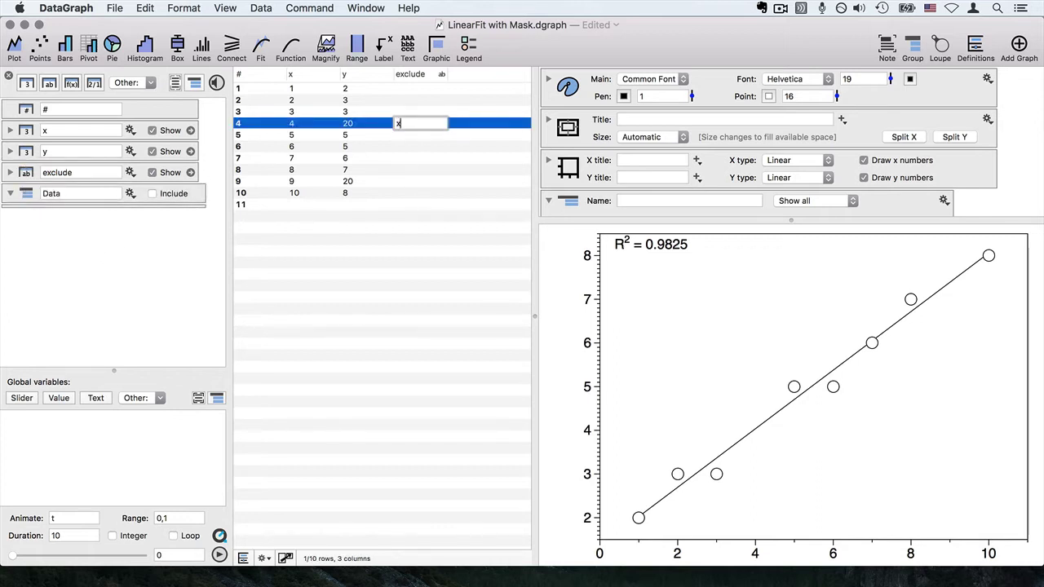
click(414, 191)
click(414, 182)
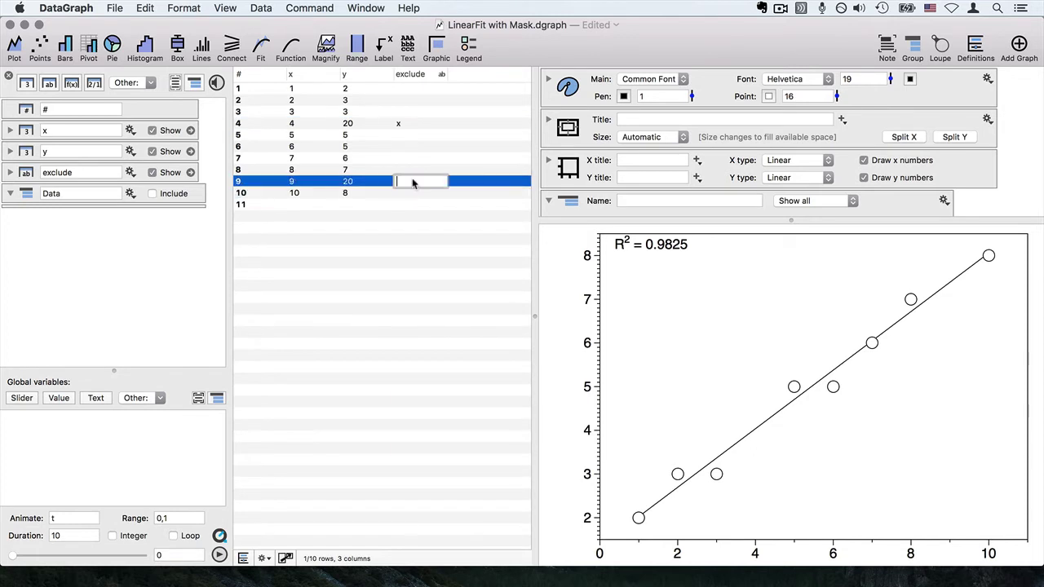
text(x)
click(412, 222)
click(410, 76)
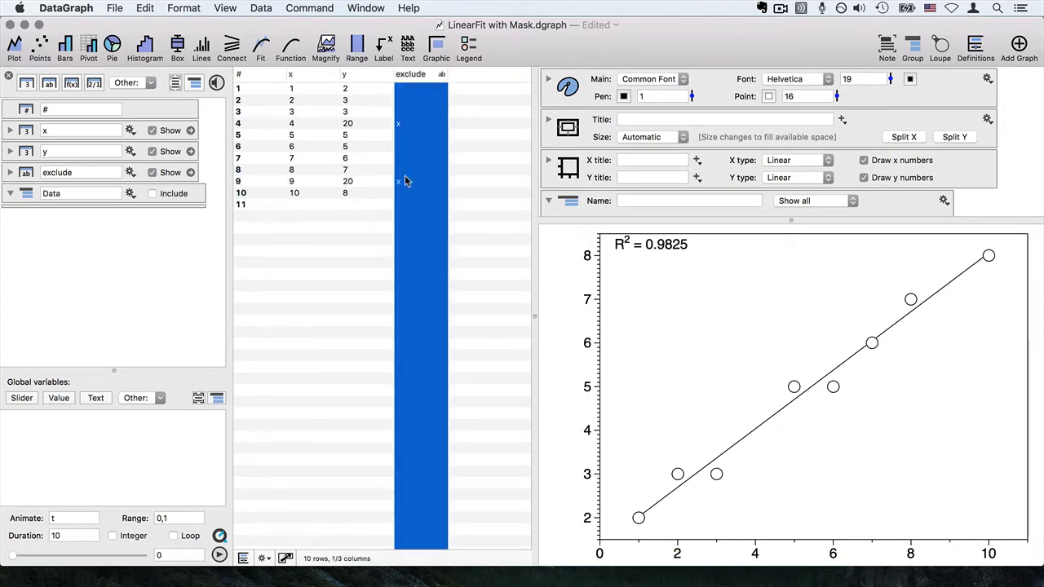
click(414, 231)
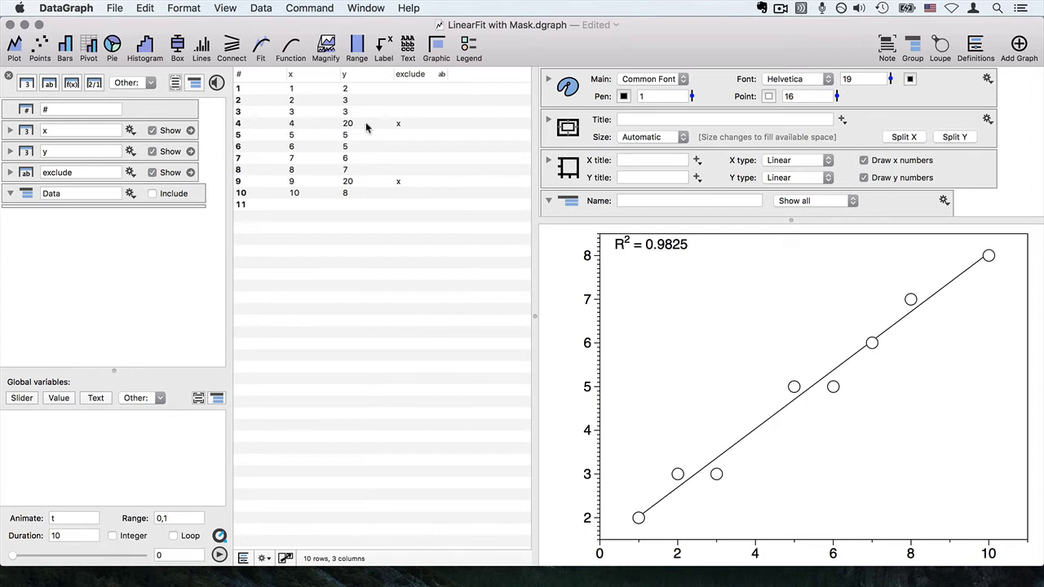
click(366, 124)
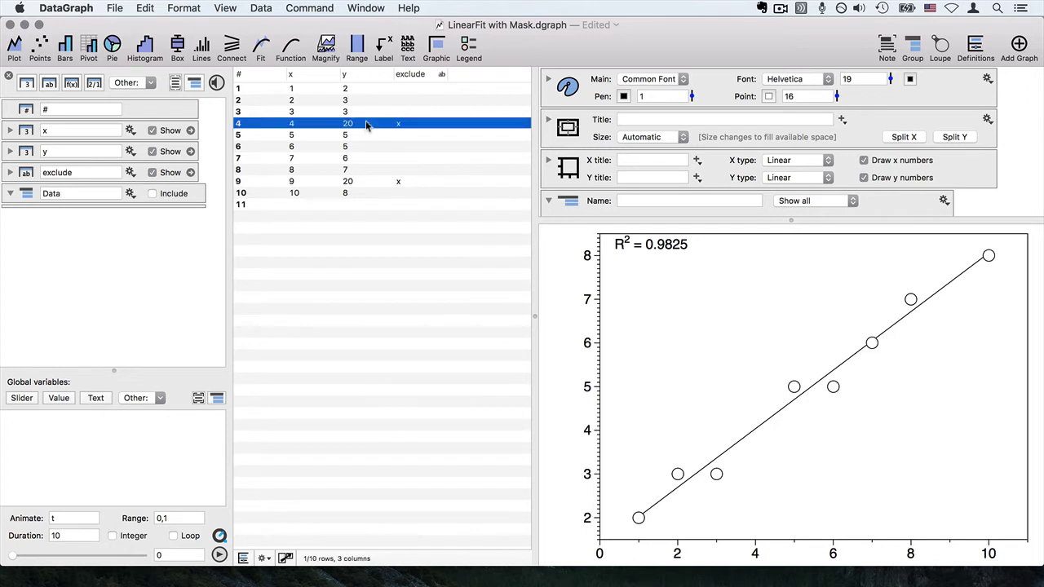
click(357, 182)
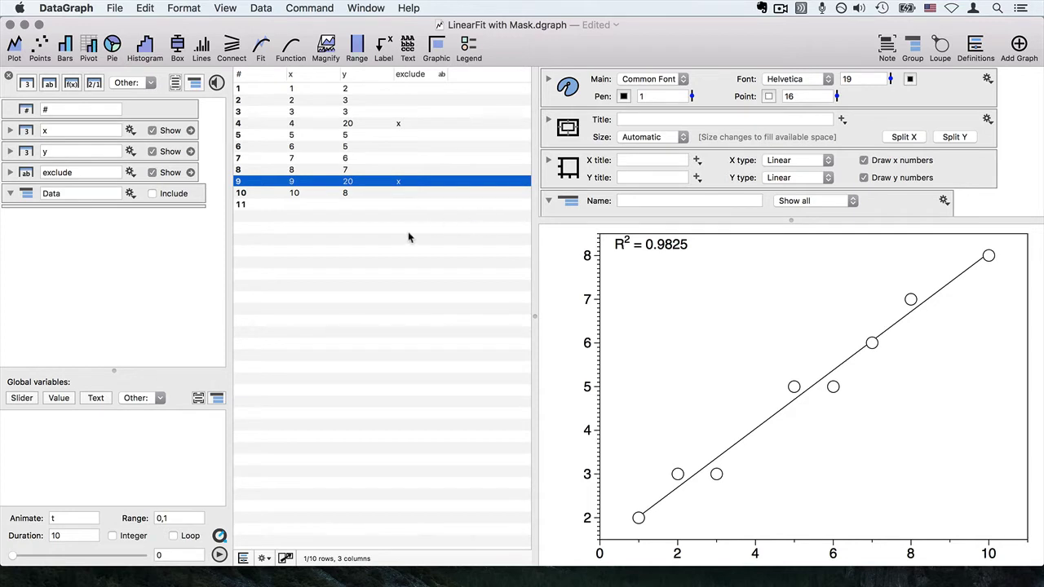
Remove the second mask condition (x ≠ 4) and base the shared mask on the exclude column.
drag(586, 218, 603, 320)
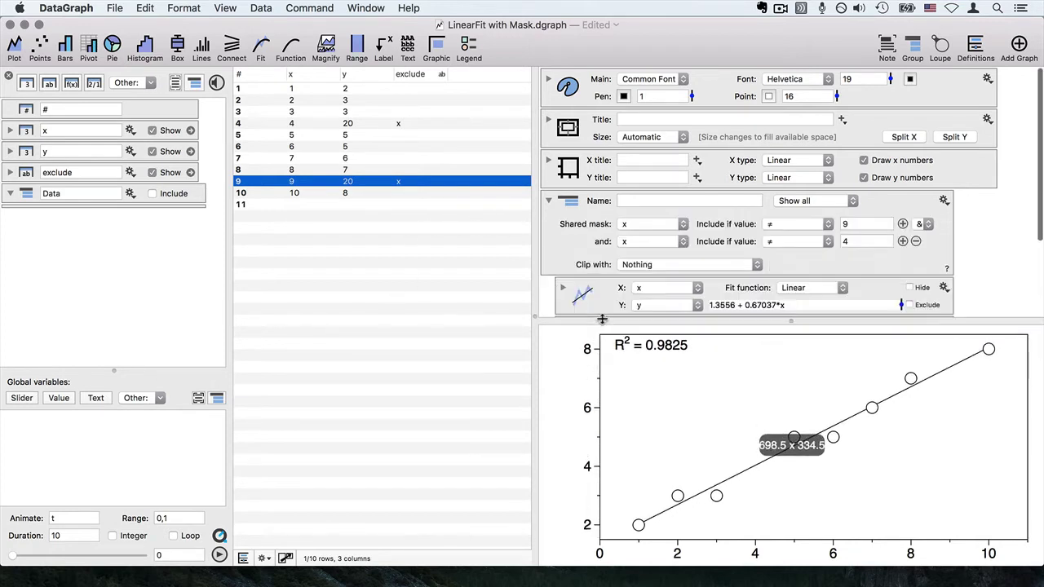
scroll(784, 160, down, 3)
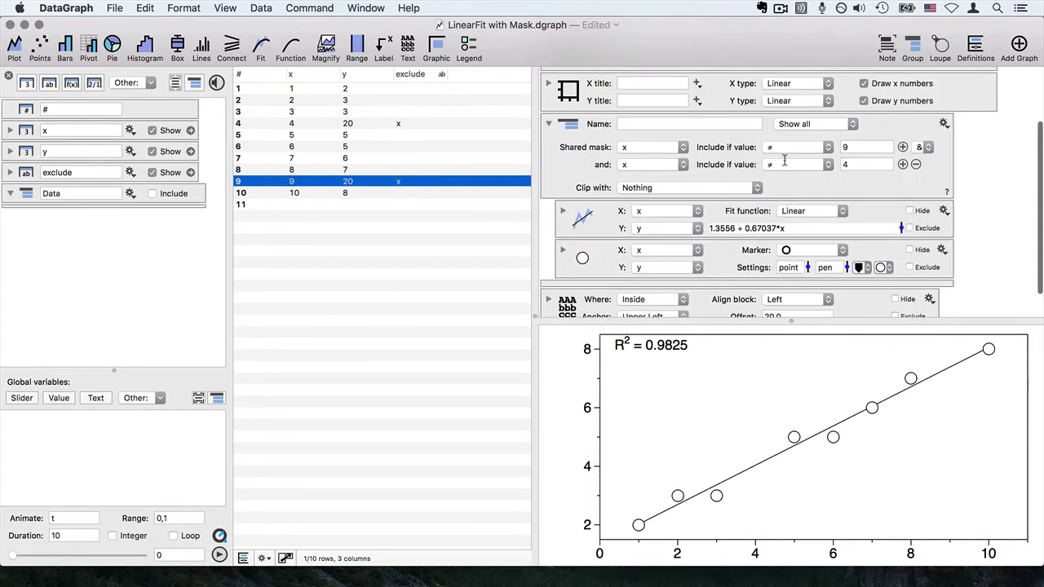
click(916, 165)
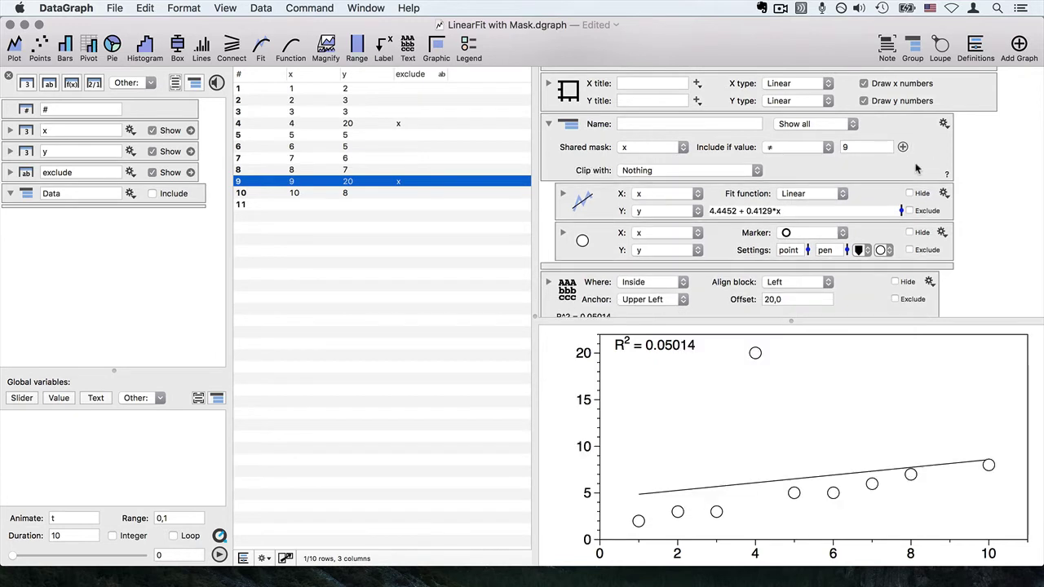
click(671, 150)
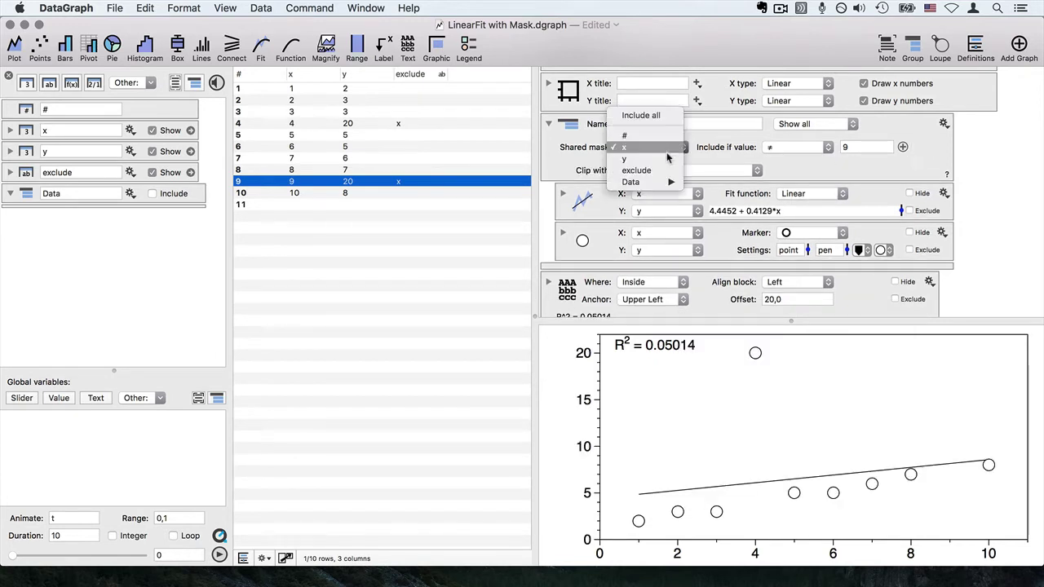
click(636, 170)
Set the mask comparison to Not a match with value x, giving R² = 0.9825.
click(801, 149)
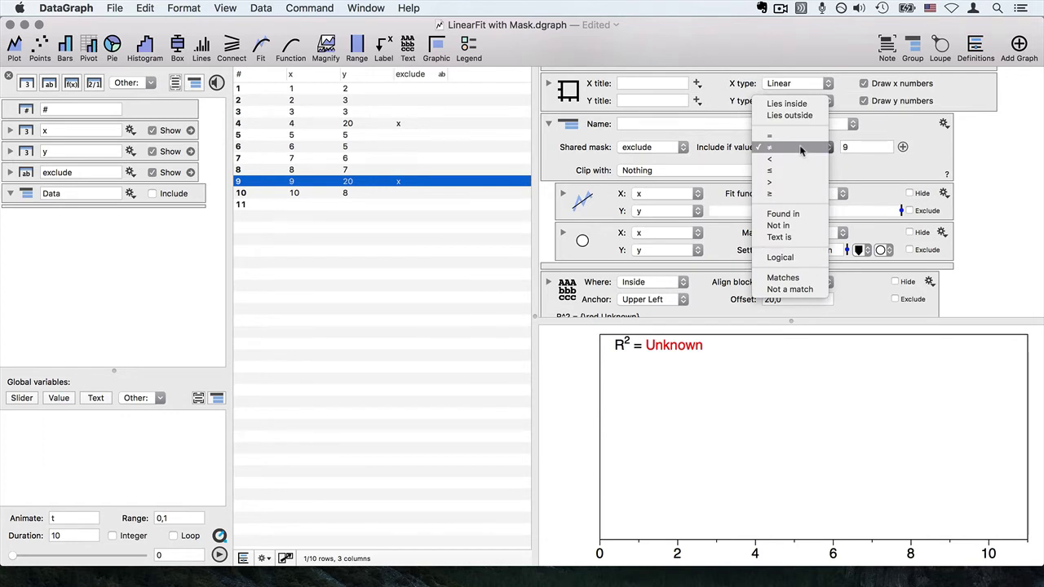
click(656, 148)
click(656, 148)
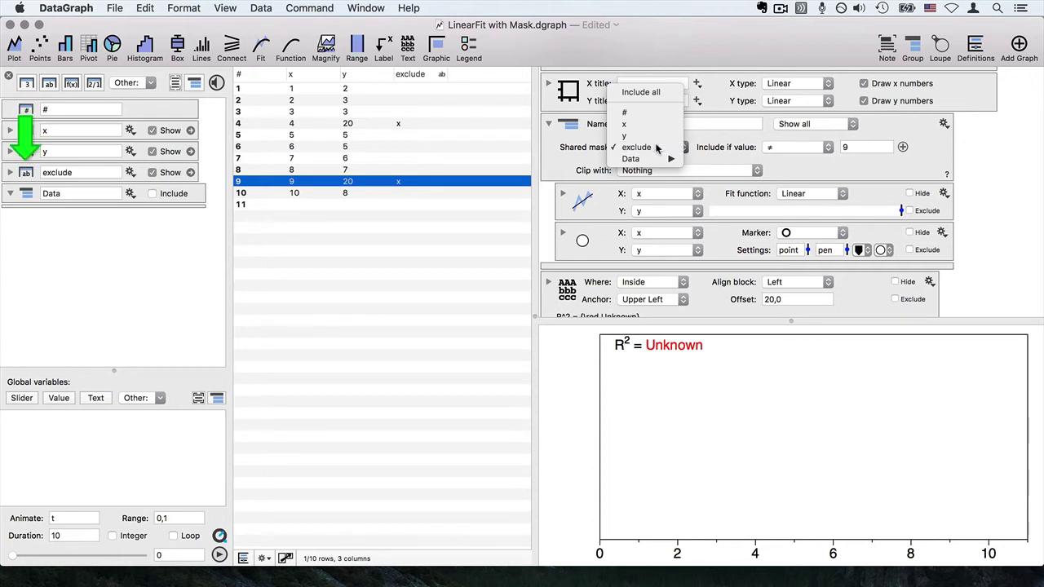
click(657, 148)
click(779, 148)
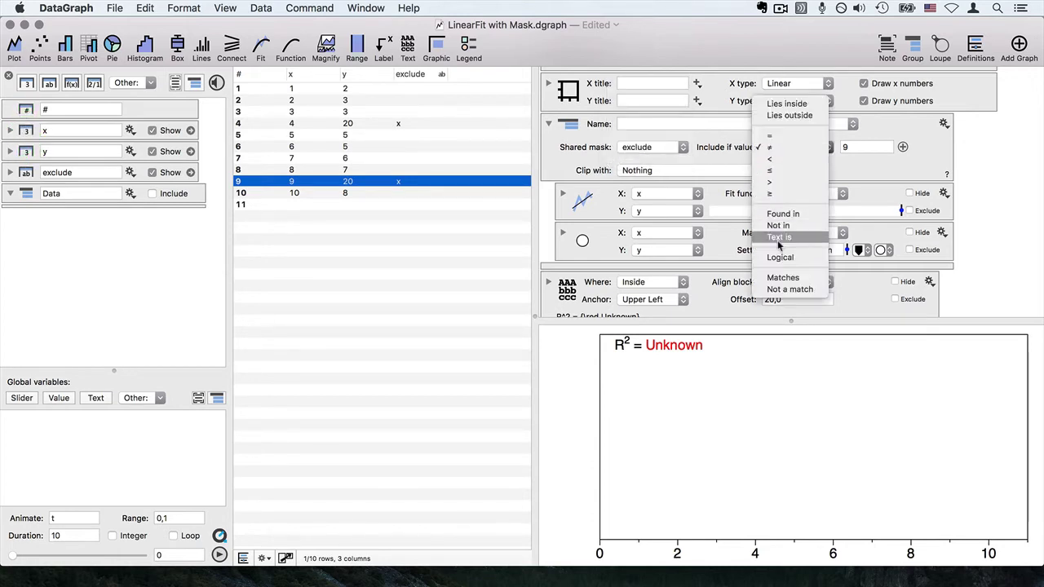
click(781, 290)
double_click(847, 147)
text(x)
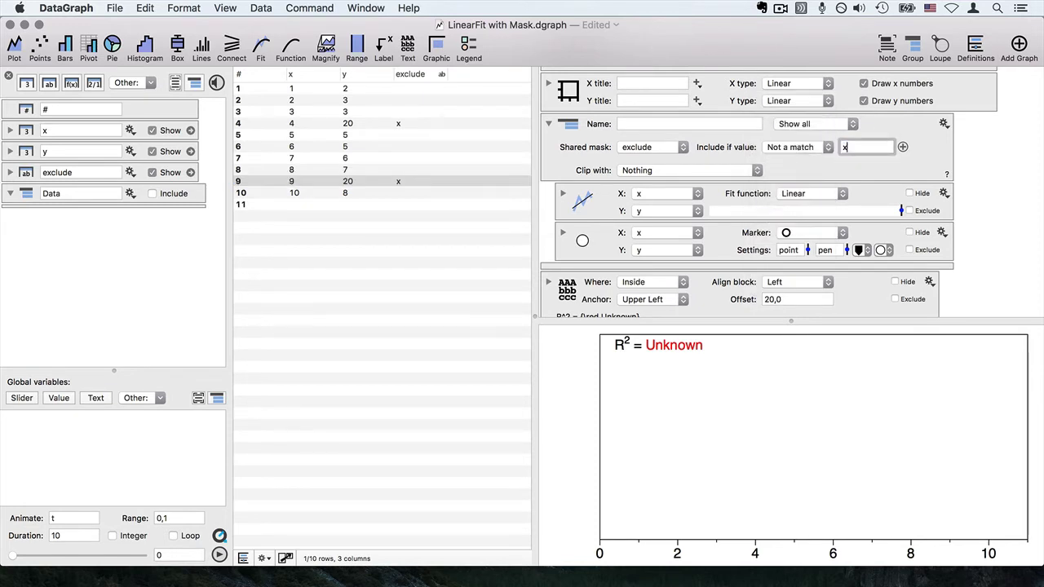
key(Return)
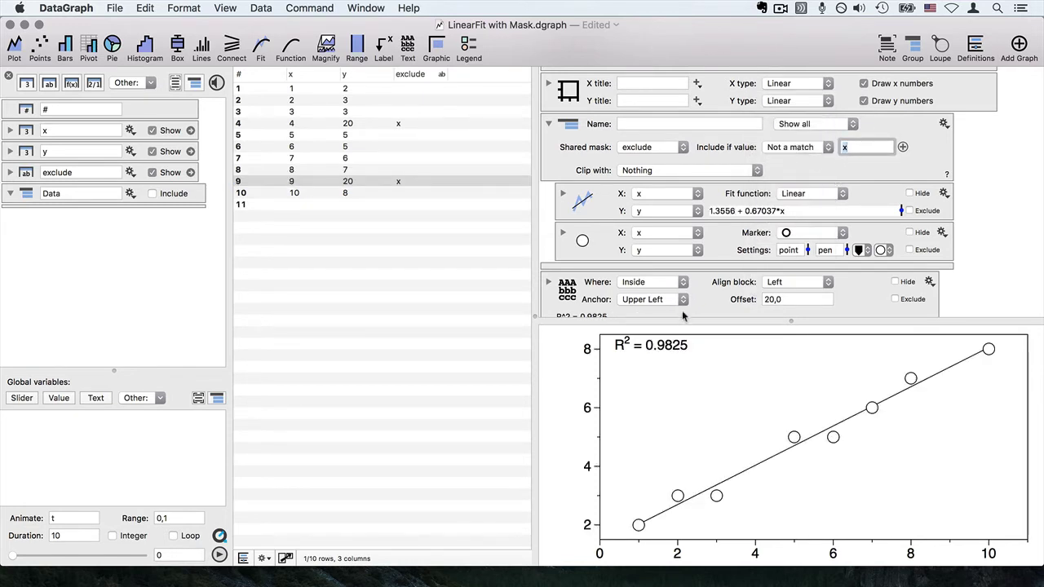
Collapse the settings and enter x in the exclude cells of rows 5, 1 and 7.
drag(583, 320, 519, 67)
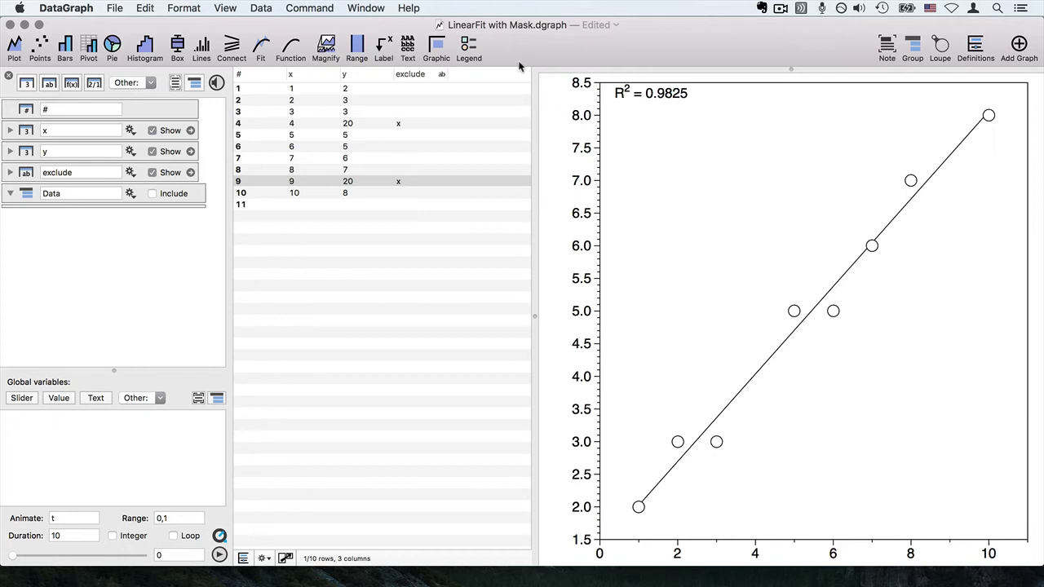
click(416, 137)
text(x)
key(Return)
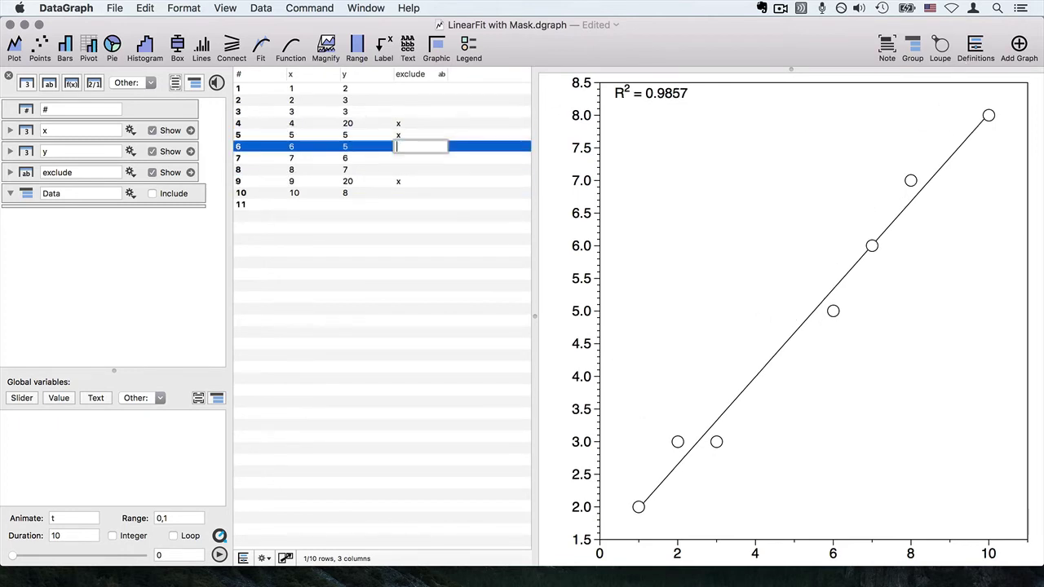
click(424, 91)
text(x)
key(Return)
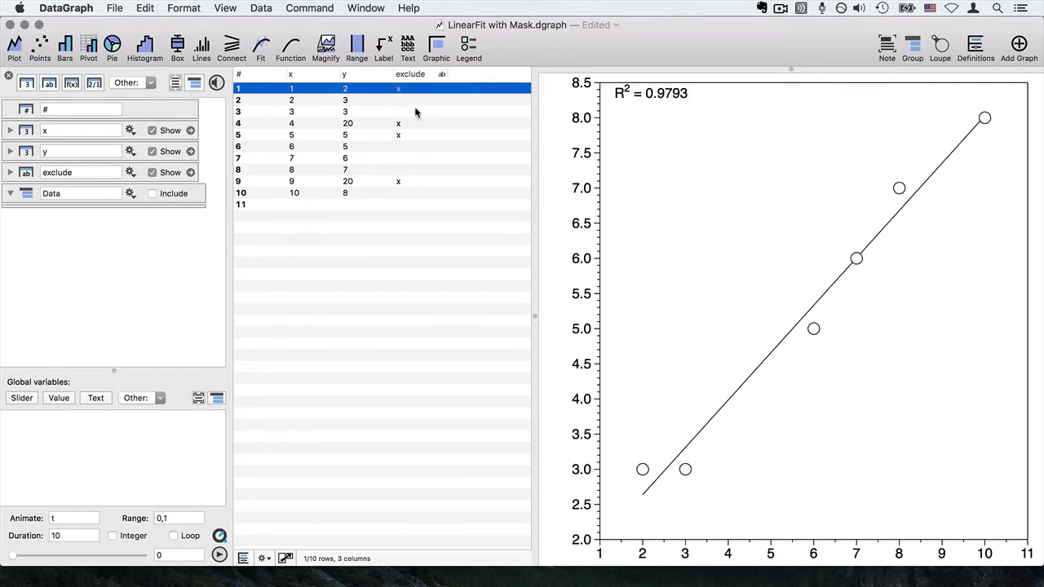
click(419, 111)
click(413, 158)
text(x)
click(413, 183)
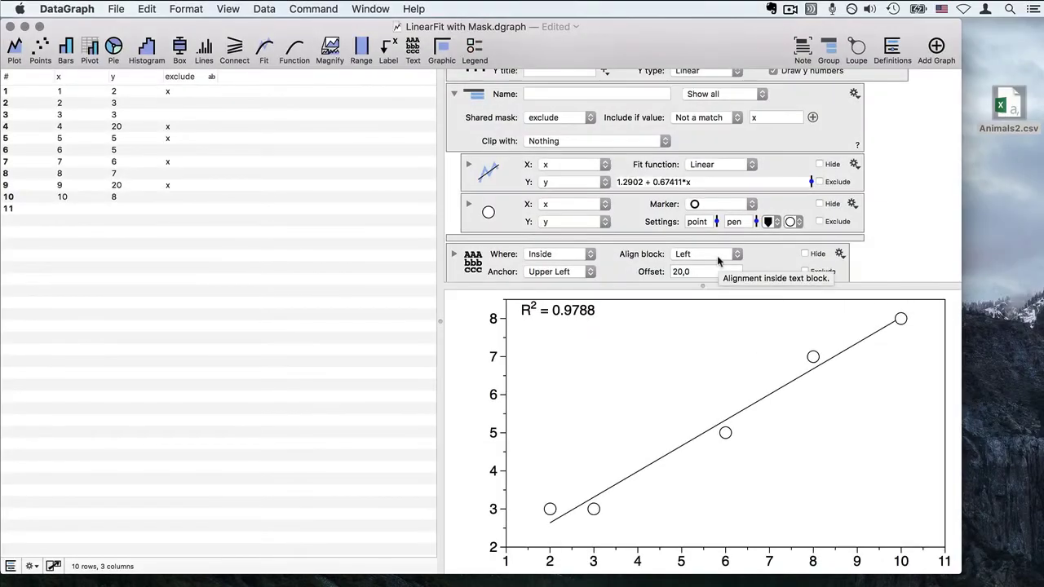
click(1008, 110)
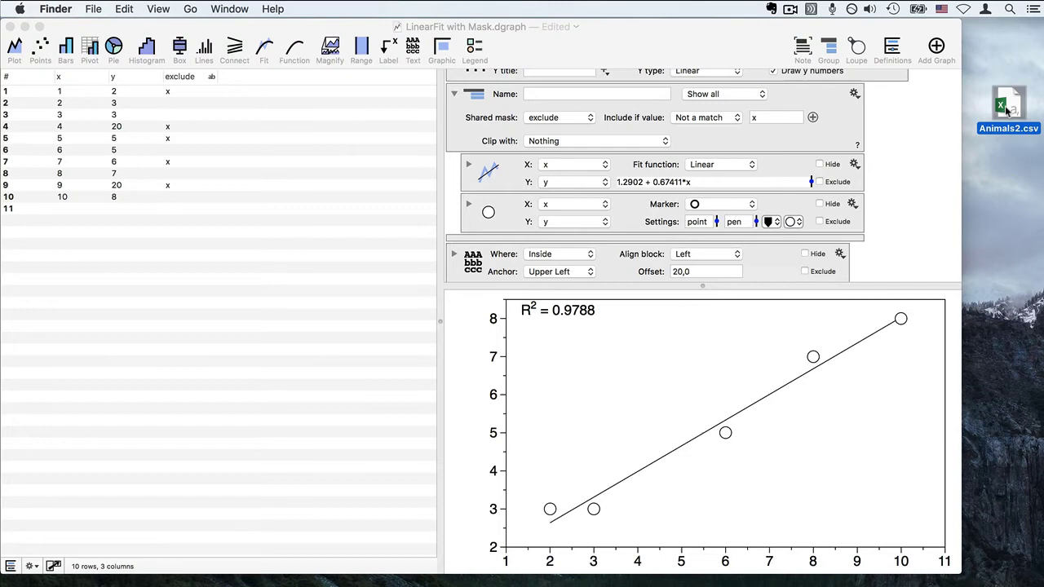
key(space)
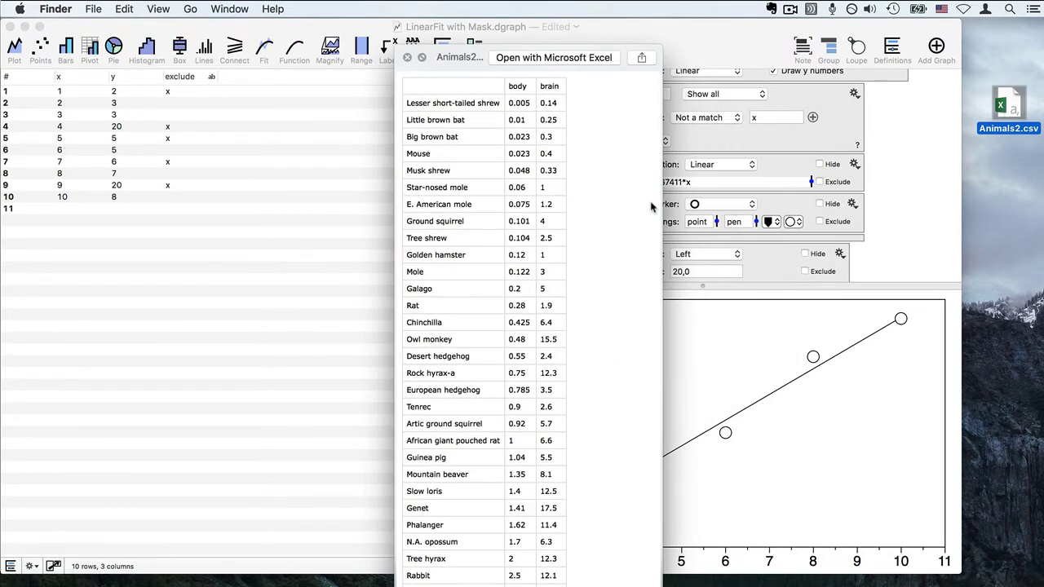
scroll(645, 206, down, 1)
scroll(641, 230, up, 1)
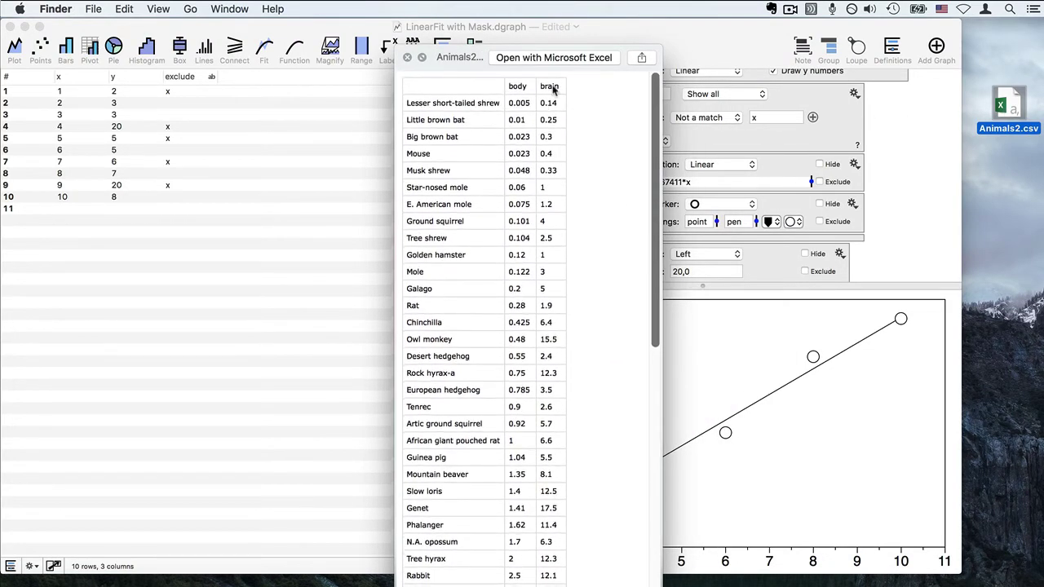
scroll(508, 310, down, 4)
scroll(509, 309, up, 4)
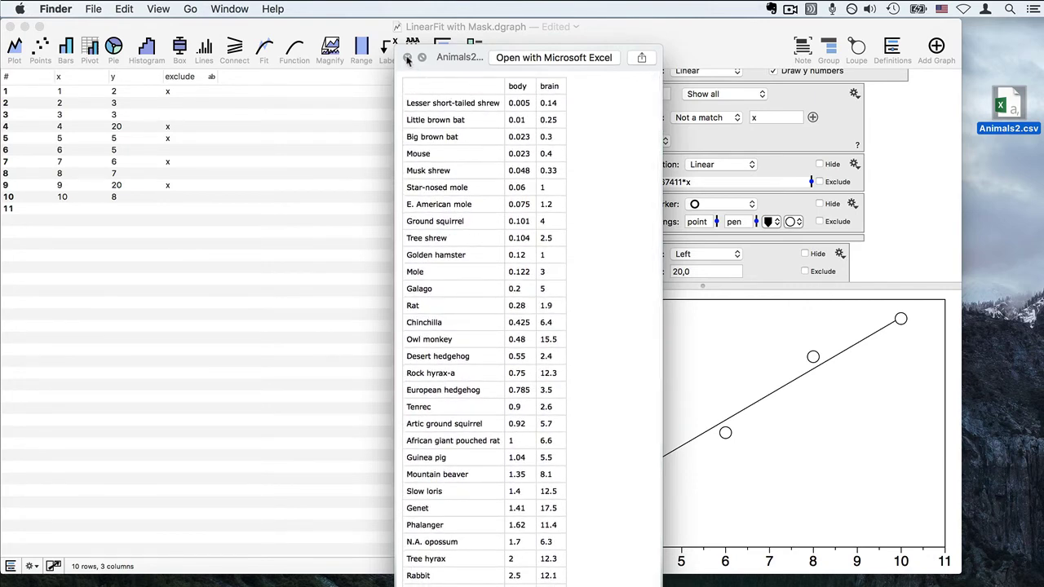
Drop Animals2.csv onto the table, widen its text column and title it 'name'.
click(408, 58)
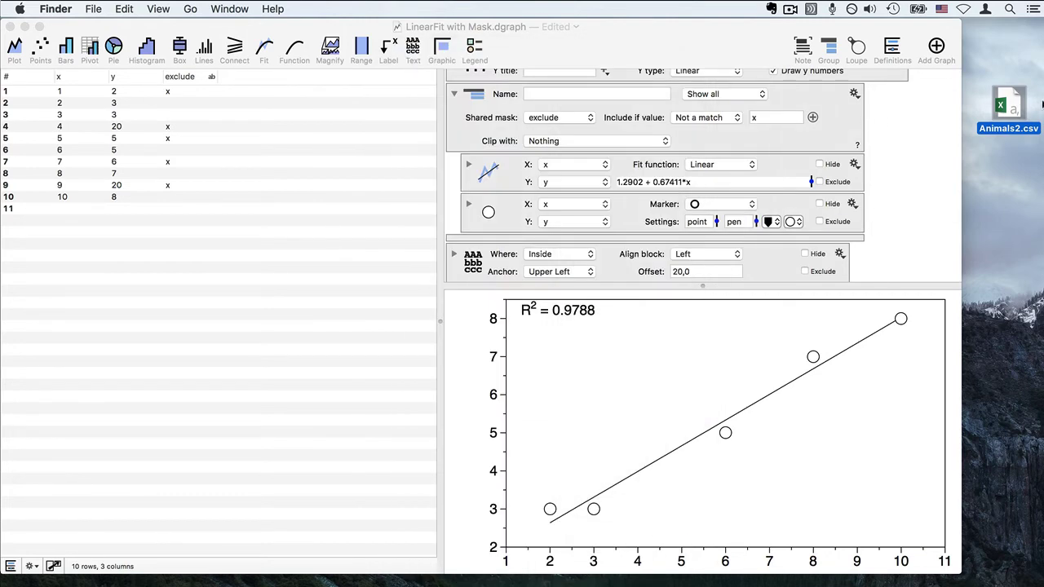
drag(1018, 109, 343, 166)
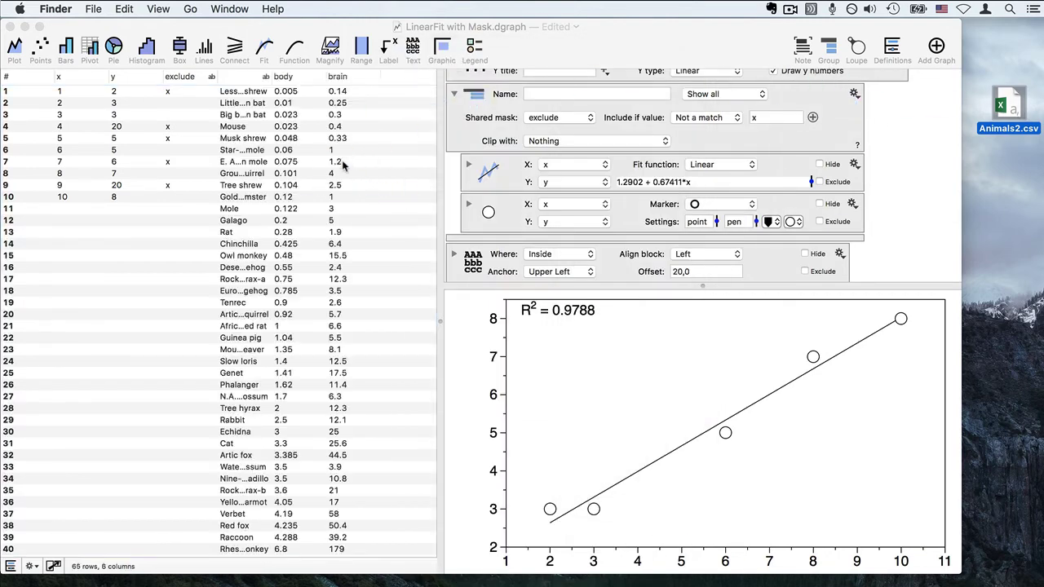
click(274, 76)
drag(272, 76, 310, 76)
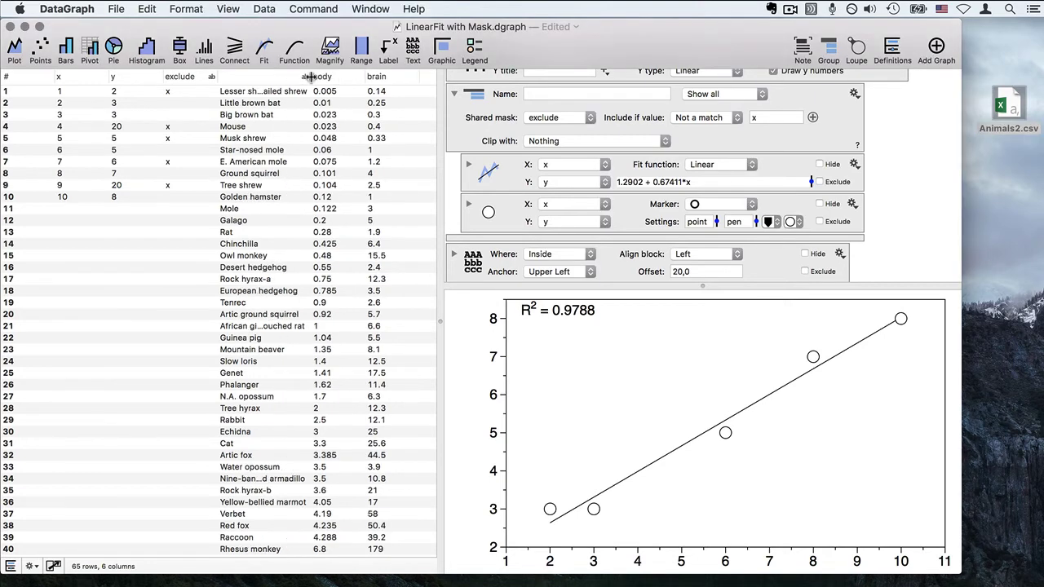
double_click(255, 78)
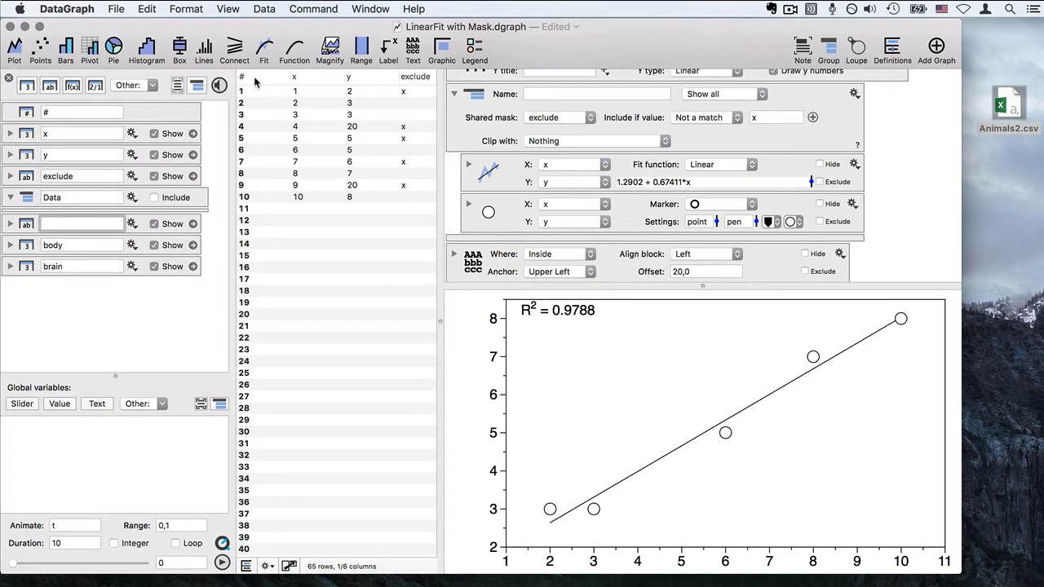
key(Return)
Return to the full data table and select the body column.
click(8, 79)
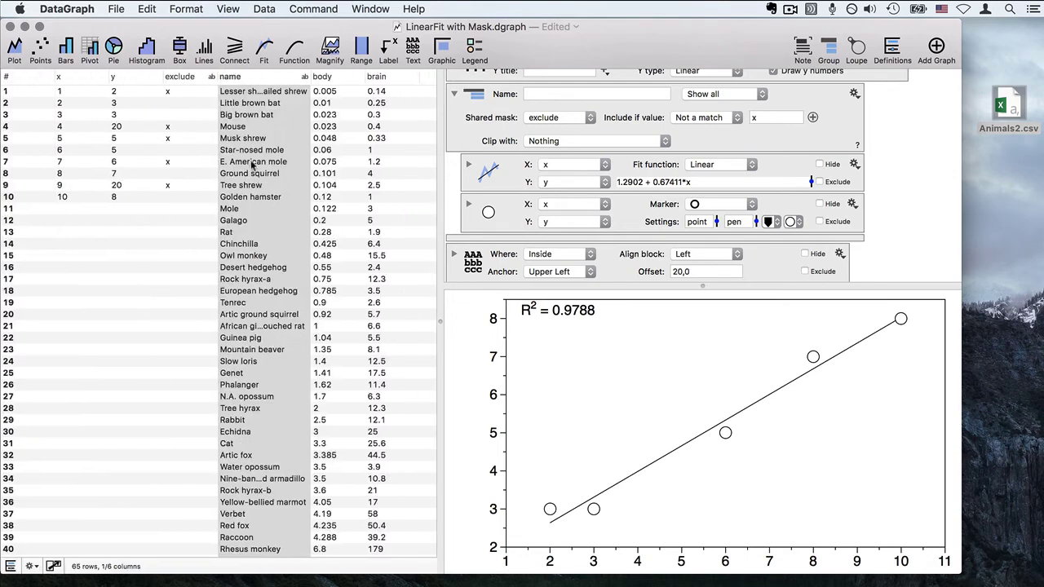
click(310, 150)
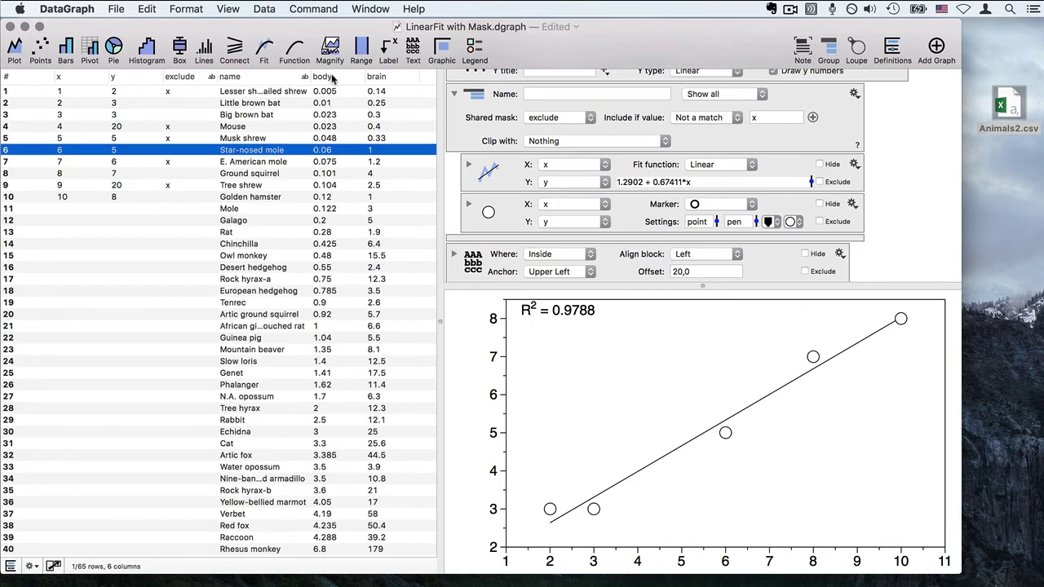
click(332, 76)
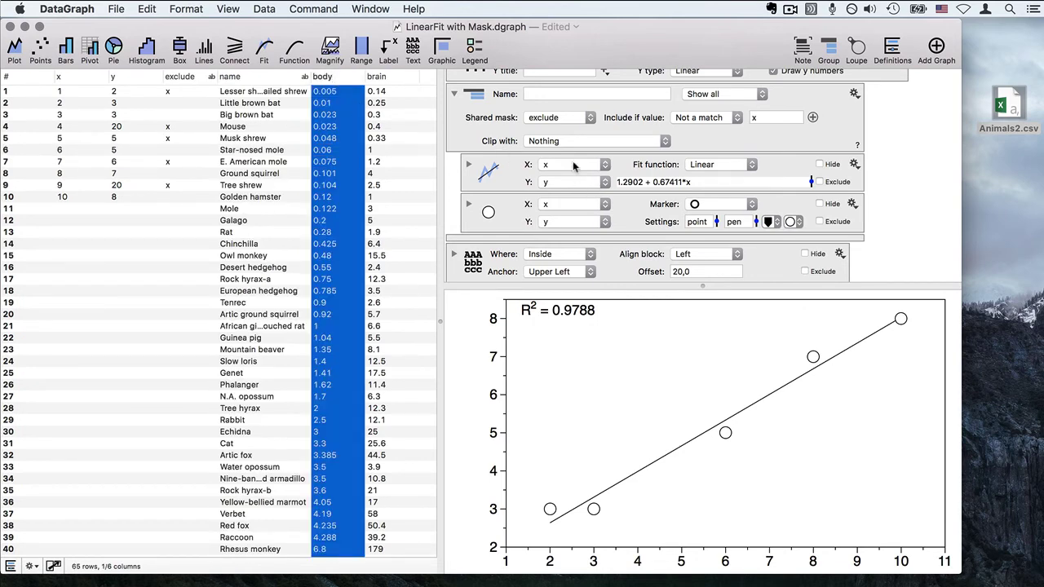
Plot the markers with body on X and brain on Y, circling points bunched near the origin.
click(563, 205)
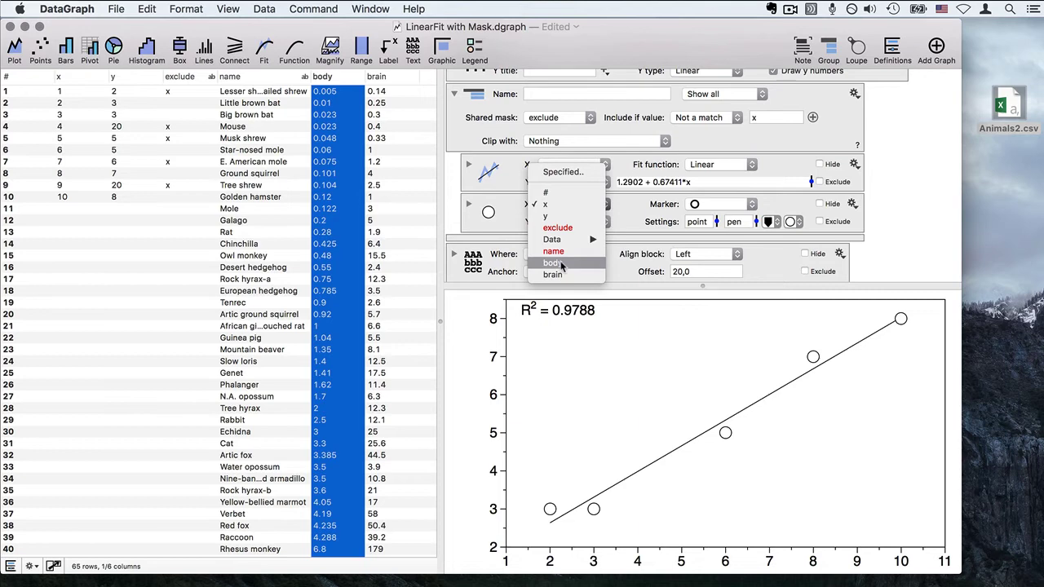
click(561, 264)
click(563, 221)
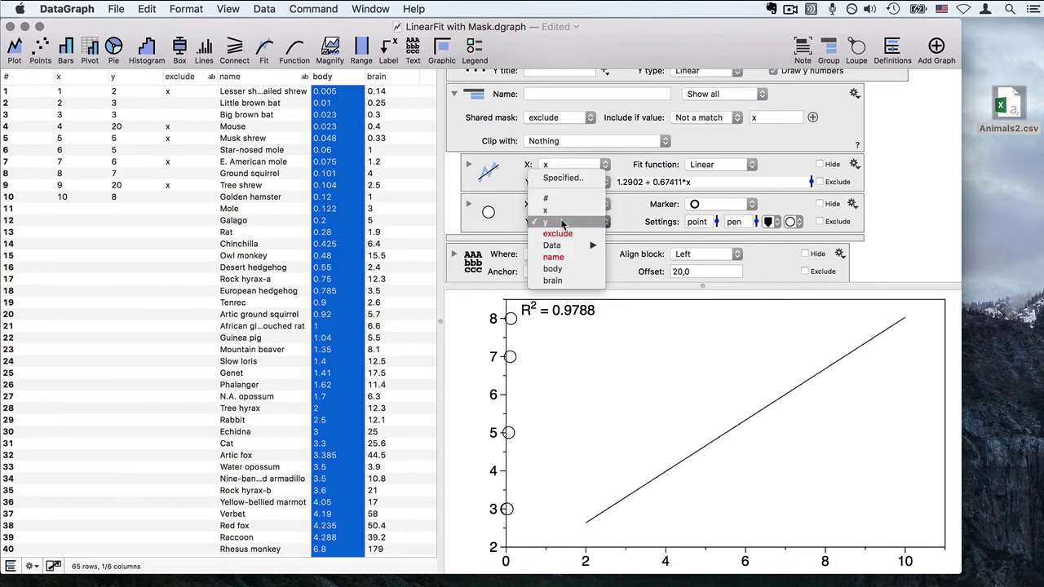
click(557, 281)
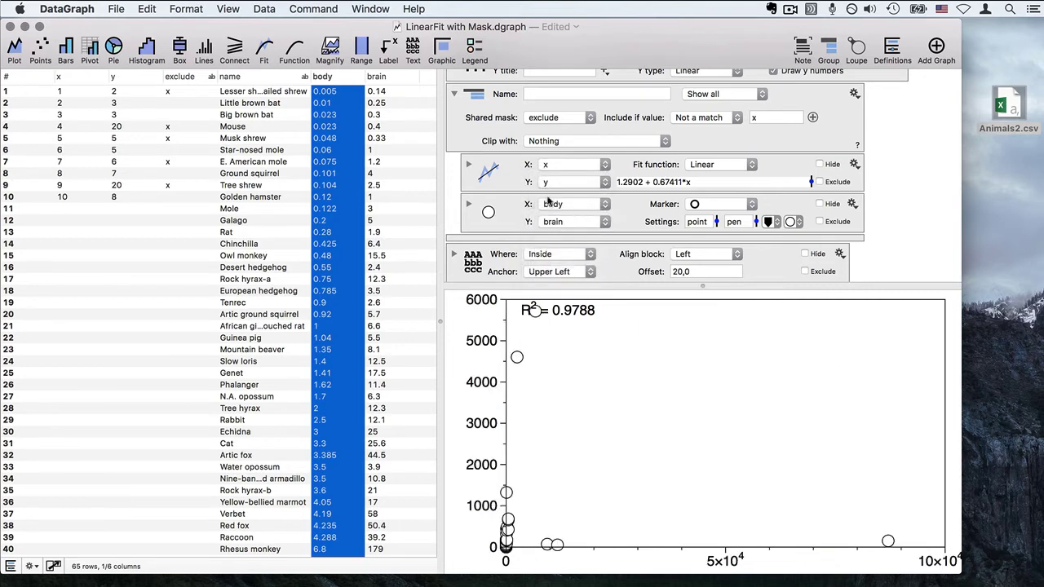
click(508, 217)
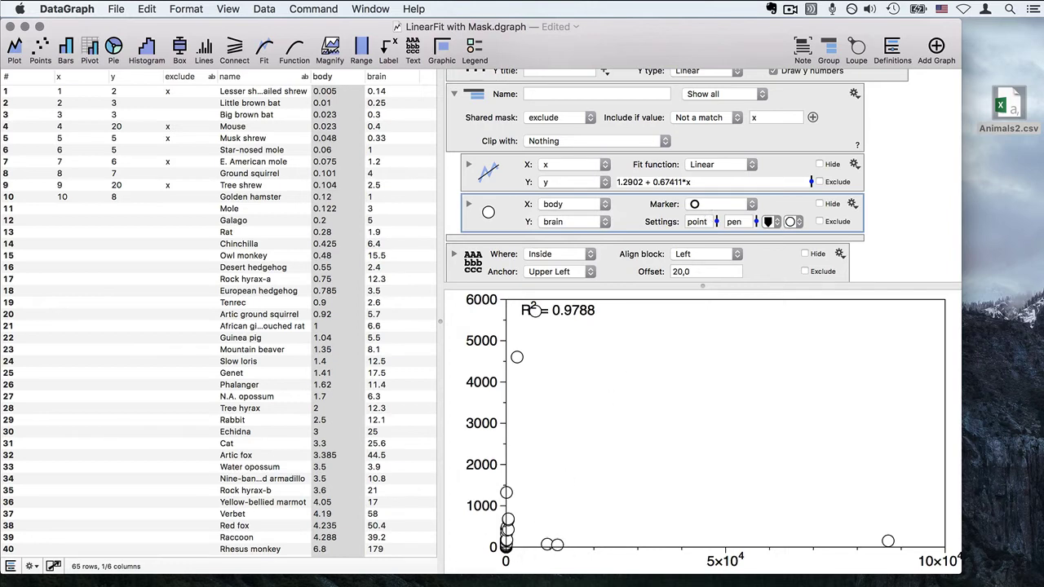
key(ctrl+shift+d)
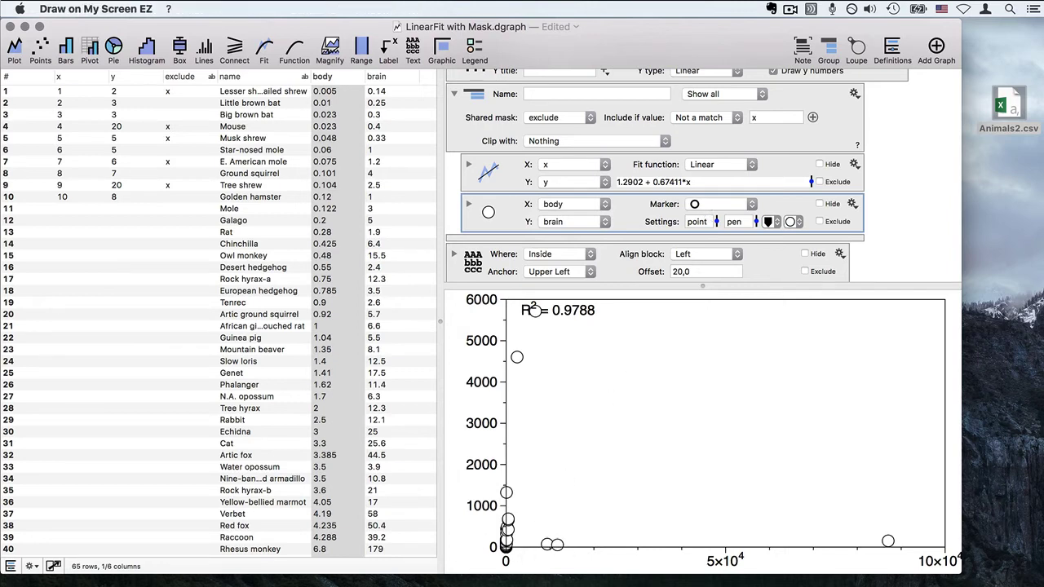
mouse_move(489, 571)
mouse_down()
mouse_move(571, 539)
mouse_move(496, 475)
mouse_move(465, 552)
mouse_move(506, 569)
mouse_up()
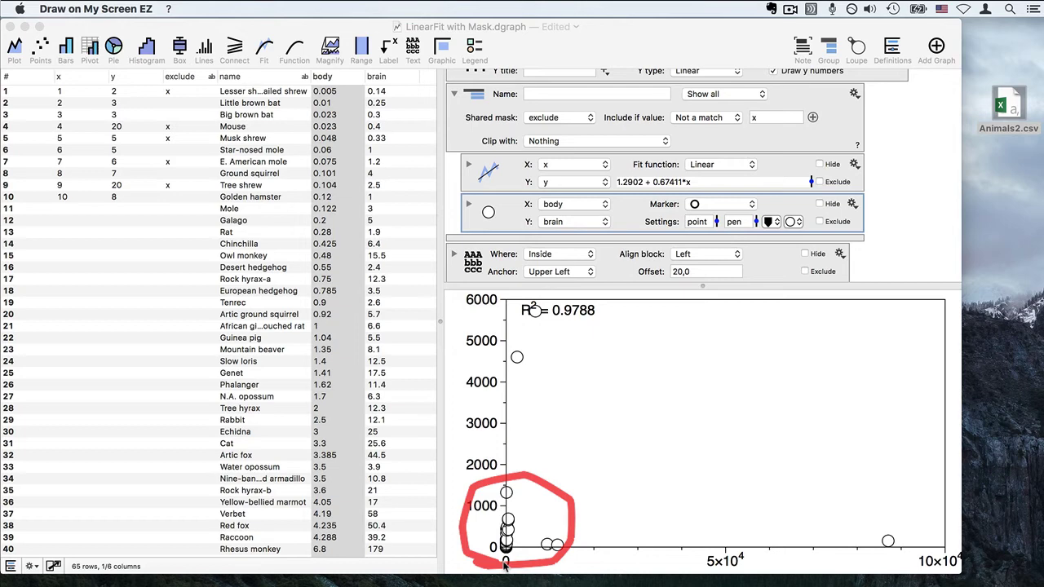
Set both the X and Y axis types to Logarithmic.
scroll(701, 196, up, 2)
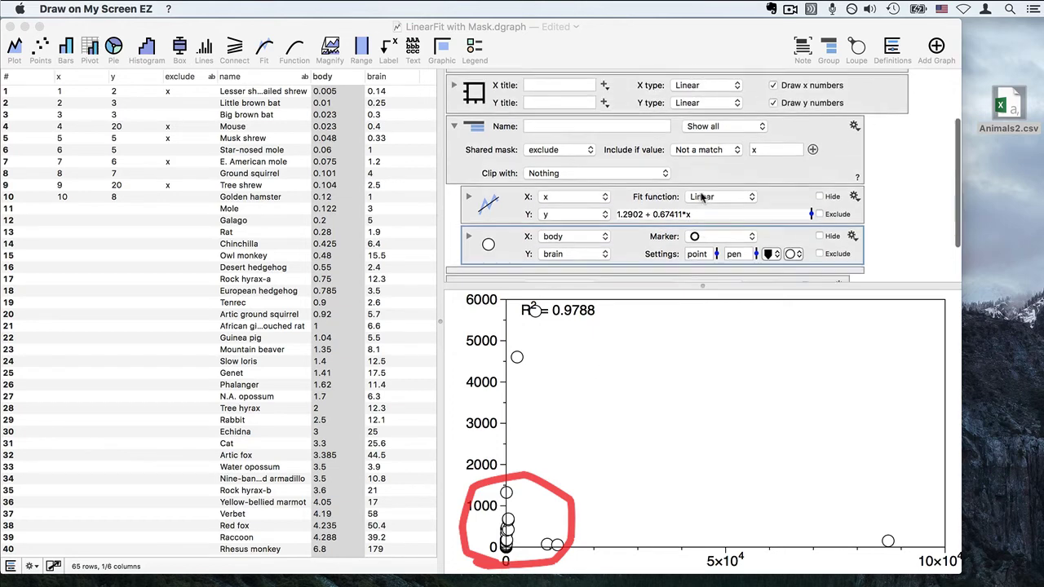
scroll(718, 122, up, 4)
click(702, 158)
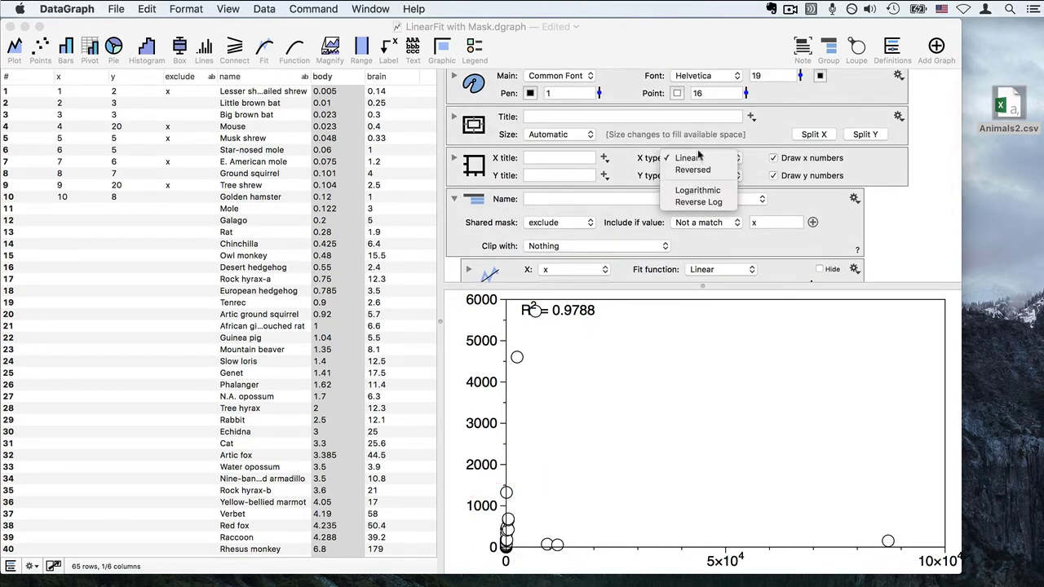
click(701, 190)
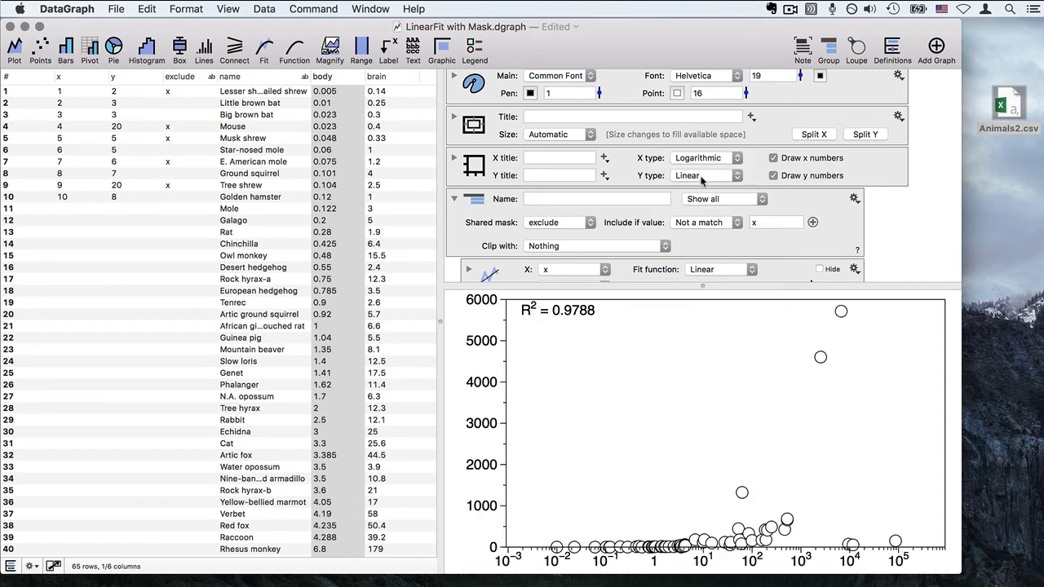
click(701, 175)
click(703, 205)
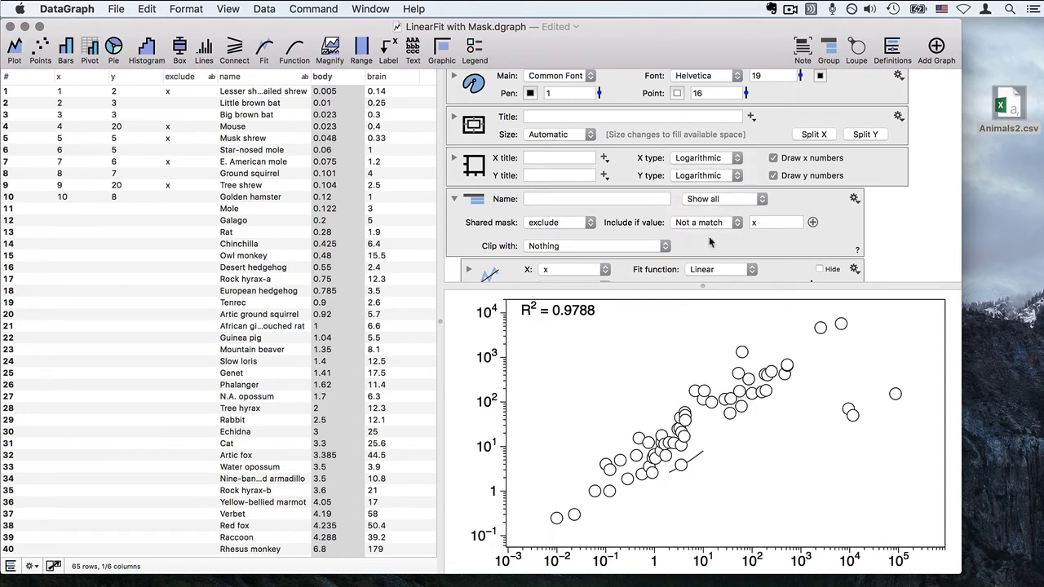
Annotate the lowest points, the rising trend and the lower-right outliers.
drag(575, 513, 634, 485)
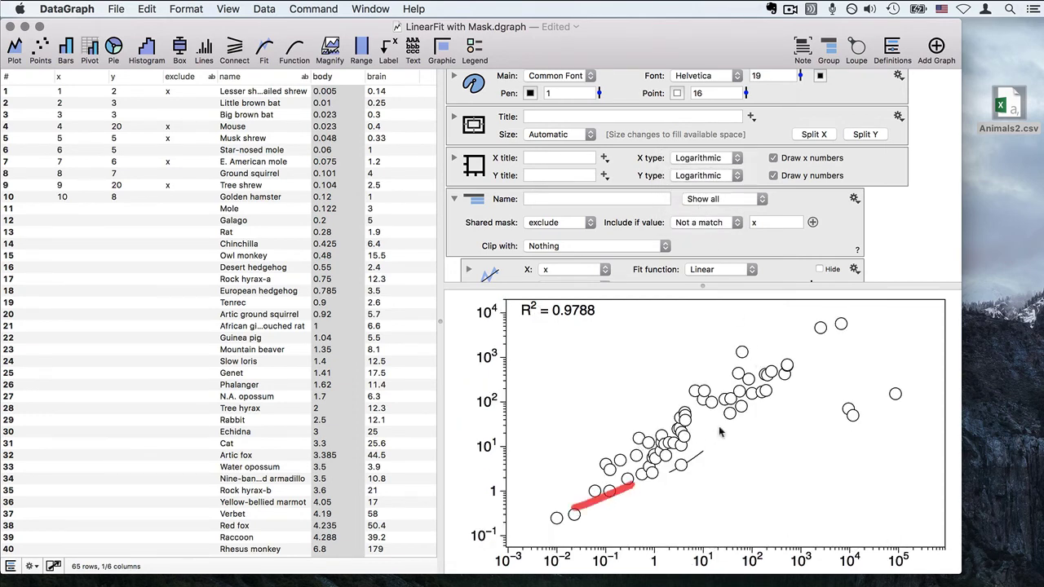
mouse_move(719, 432)
mouse_down()
mouse_move(759, 380)
mouse_move(584, 511)
mouse_move(779, 373)
mouse_up()
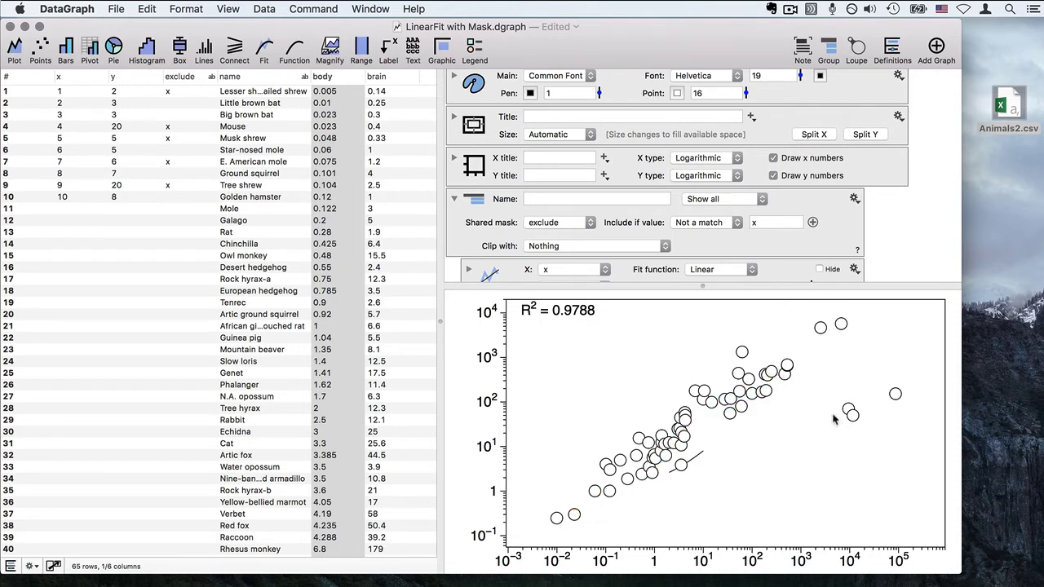
mouse_move(830, 416)
mouse_down()
mouse_move(920, 421)
mouse_move(918, 373)
mouse_move(834, 401)
mouse_move(850, 434)
mouse_up()
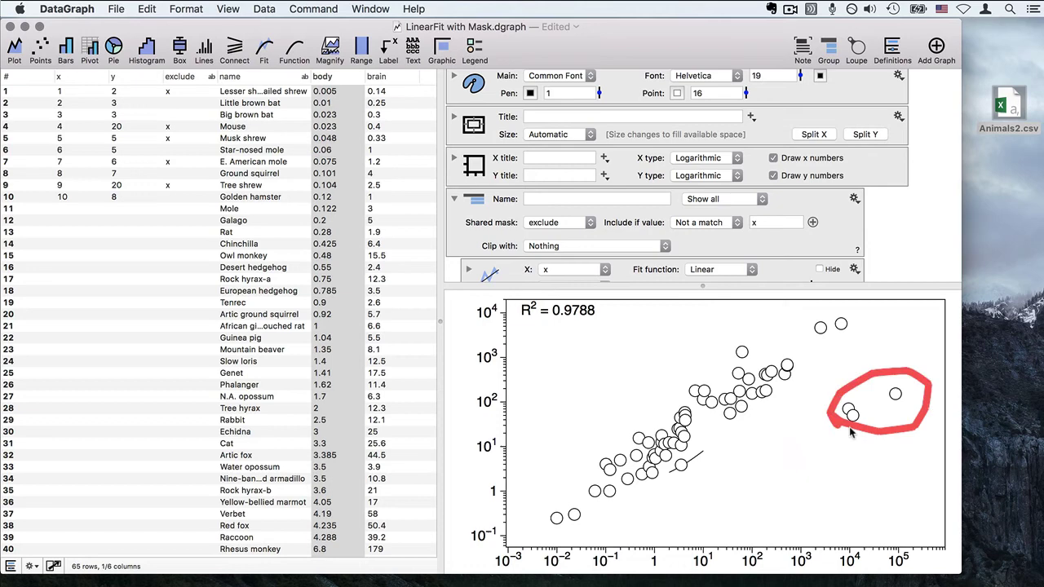
Change the fit function from linear to a power law.
scroll(554, 228, down, 3)
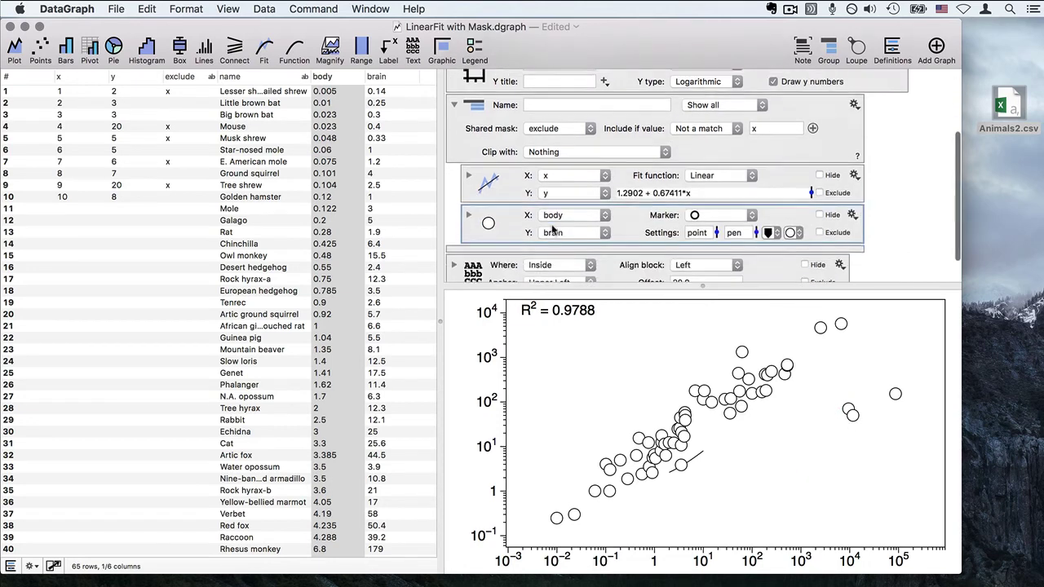
click(481, 216)
click(489, 192)
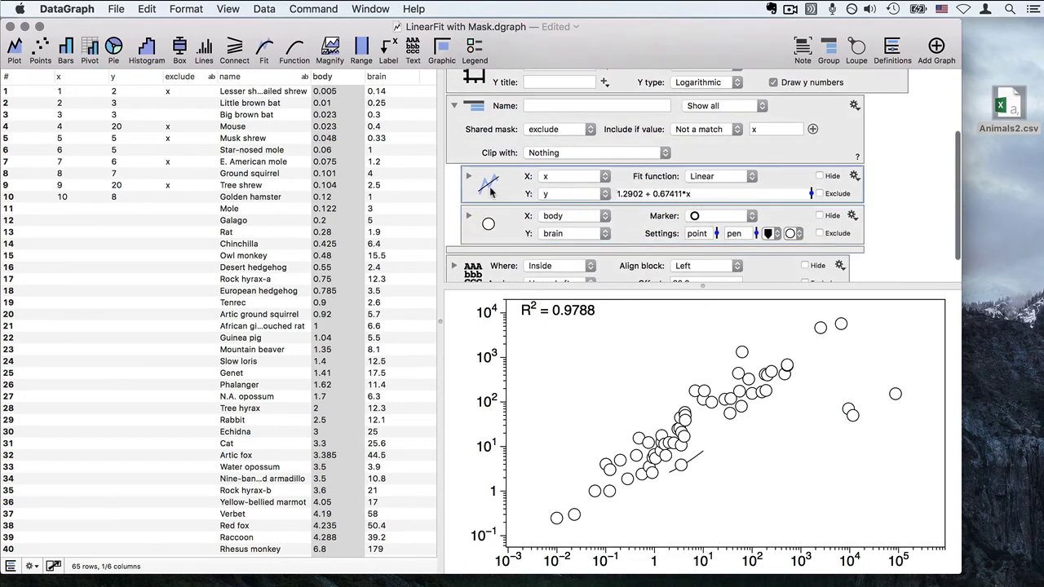
click(725, 180)
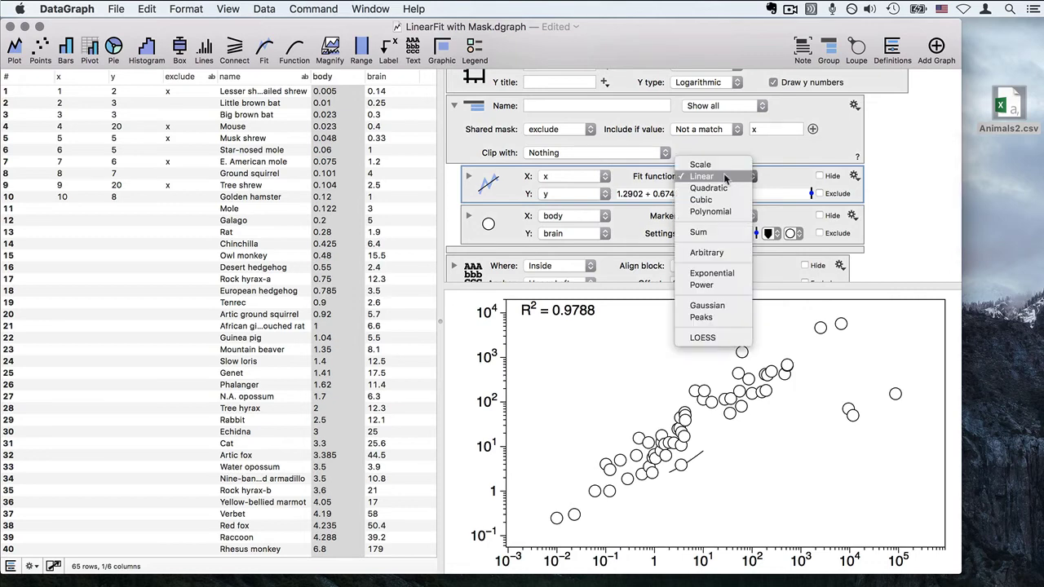
click(724, 286)
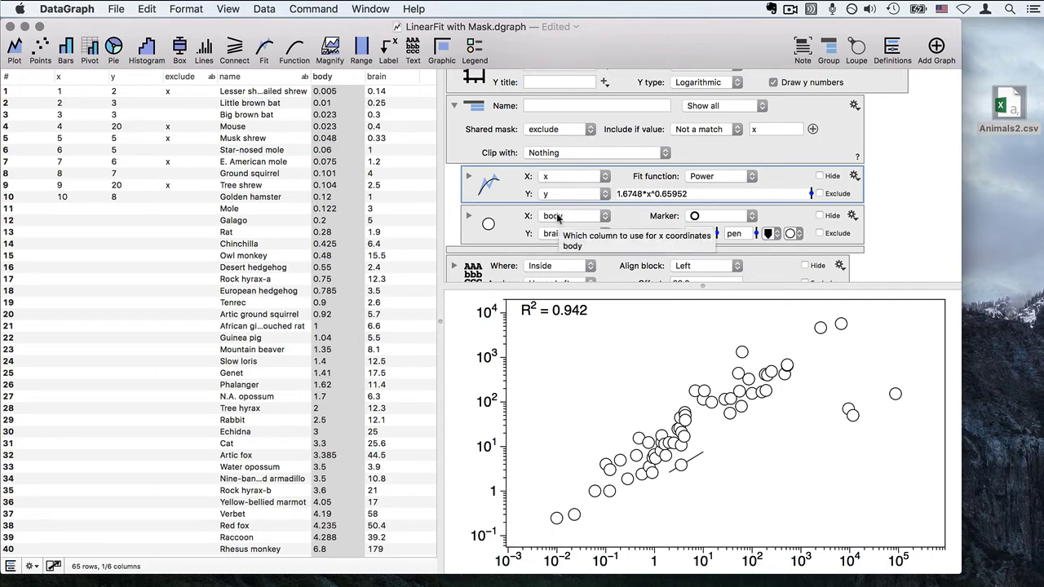
Set the fit's X to body and Y to brain, giving 10.032*x^0.55818 with R² = 0.7171.
double_click(556, 217)
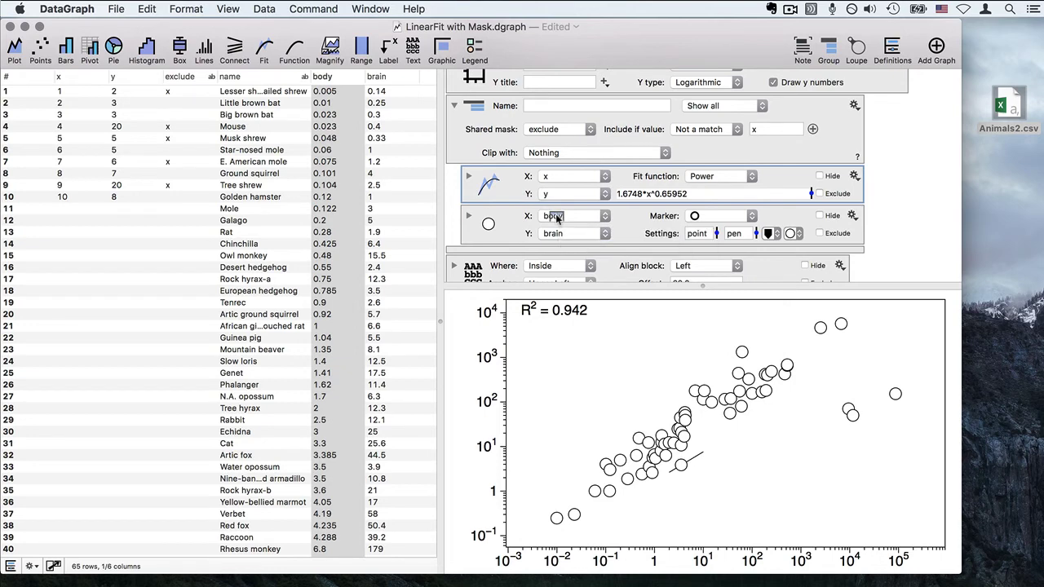
drag(556, 219, 557, 178)
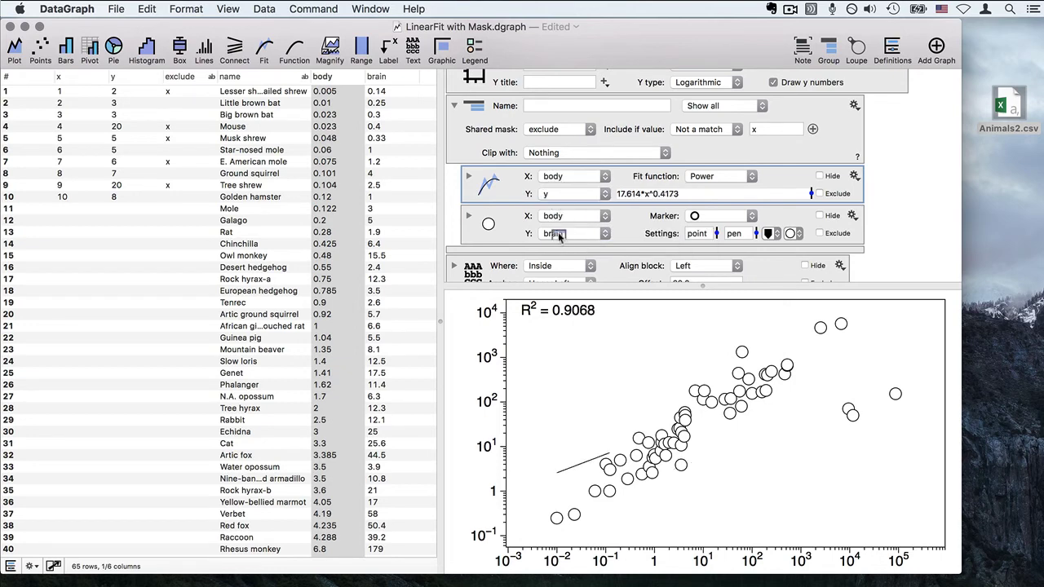
drag(560, 236, 560, 201)
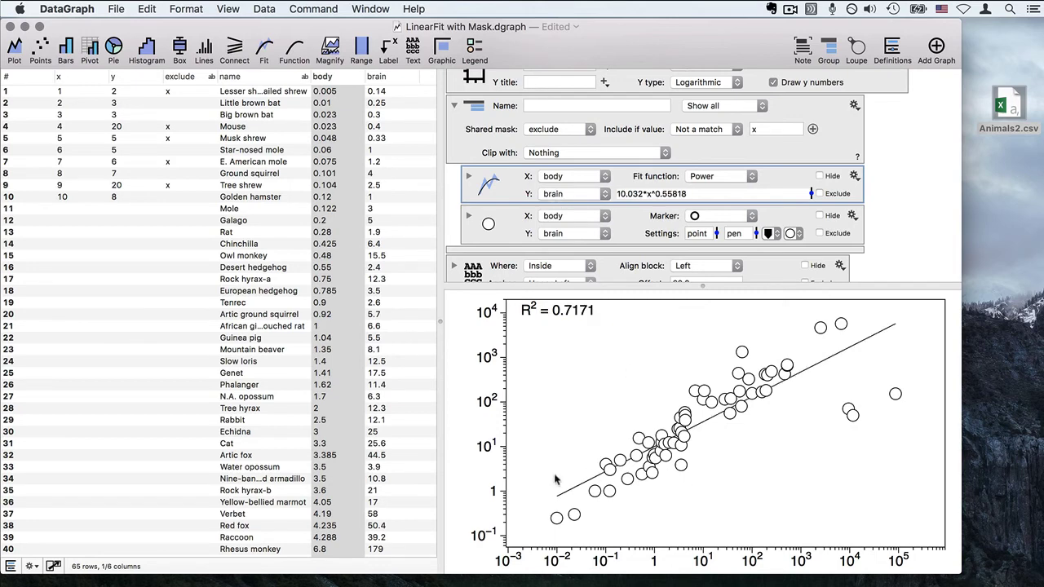
mouse_move(554, 480)
mouse_down()
mouse_move(638, 459)
mouse_move(718, 400)
mouse_move(869, 333)
mouse_up()
Confirm exclude as the shared mask and move the exclude column after brain.
mouse_move(524, 349)
mouse_down()
mouse_move(620, 319)
mouse_move(541, 259)
mouse_move(492, 335)
mouse_move(544, 346)
mouse_up()
click(571, 130)
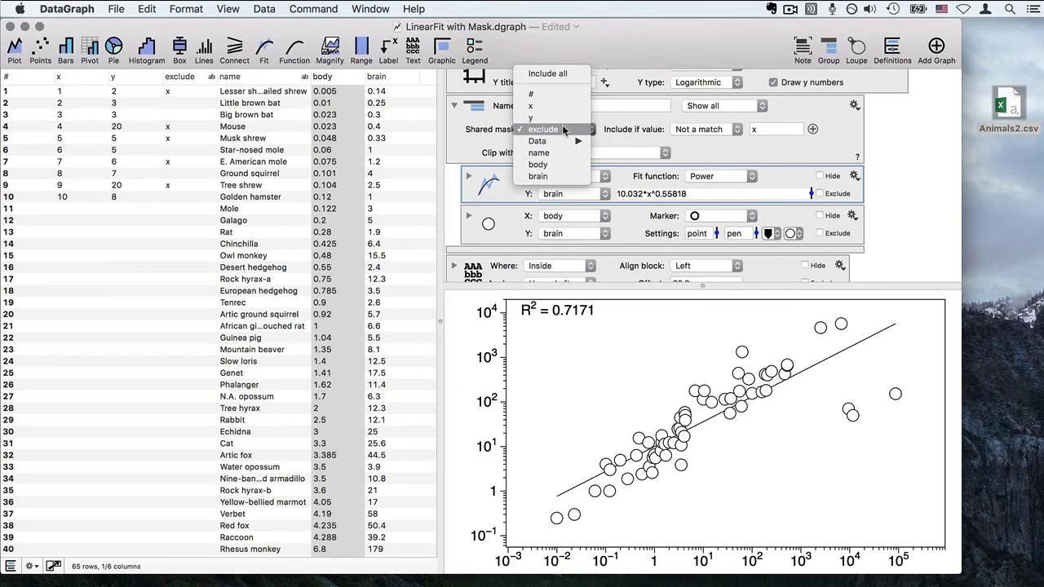
click(571, 131)
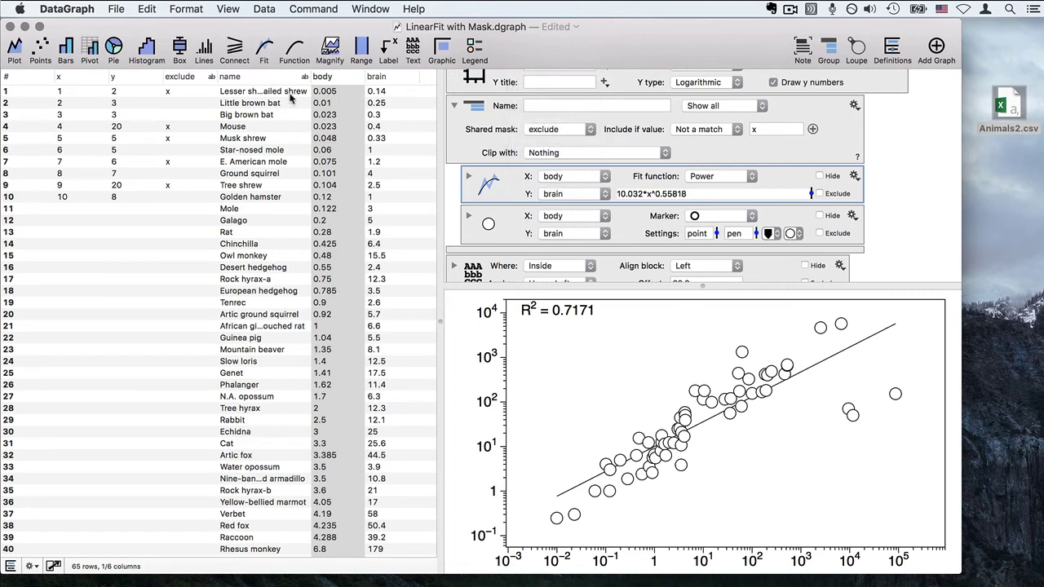
click(186, 78)
drag(296, 77, 391, 77)
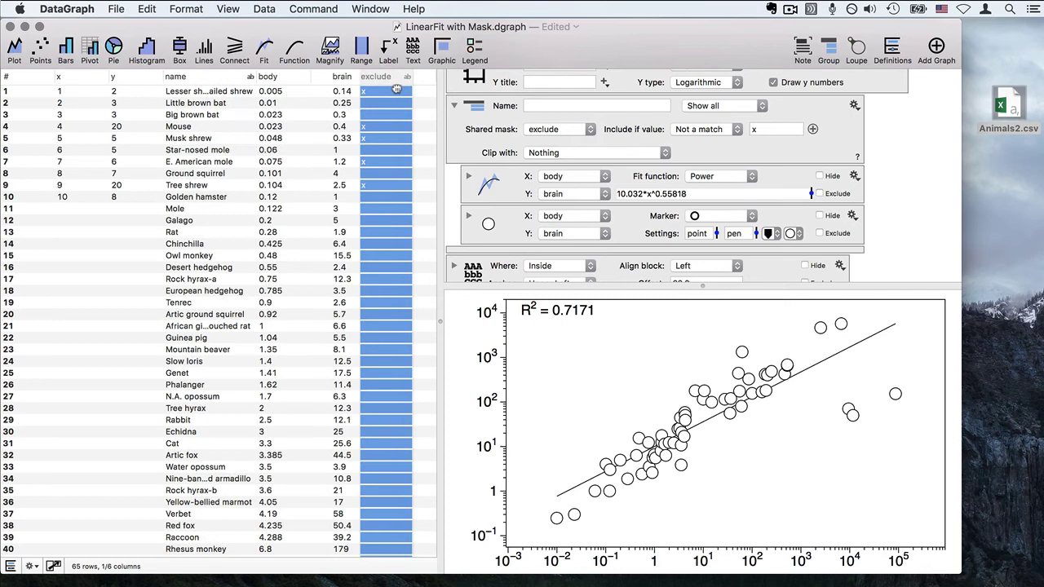
Clear the x marks from the early rows, including Mouse, Musk shrew, E. American mole and Tree shrew.
click(393, 173)
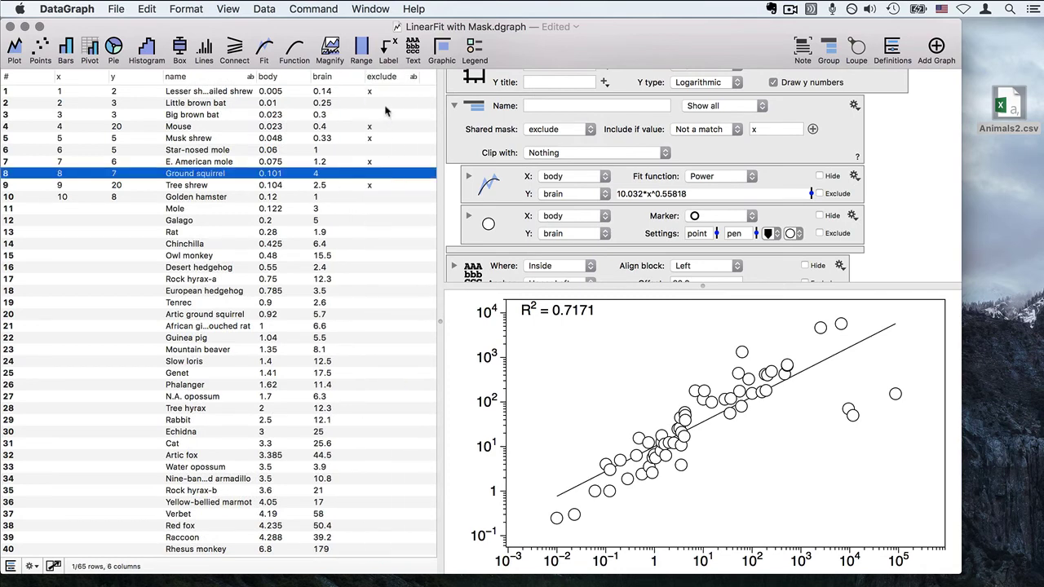
double_click(375, 92)
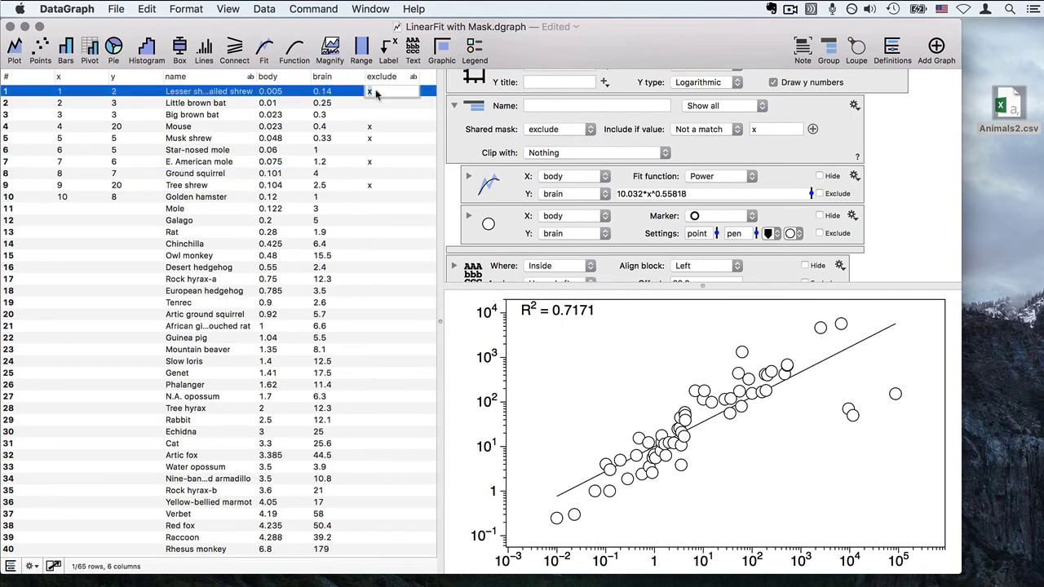
key(Return)
double_click(377, 127)
key(BackSpace)
key(Return)
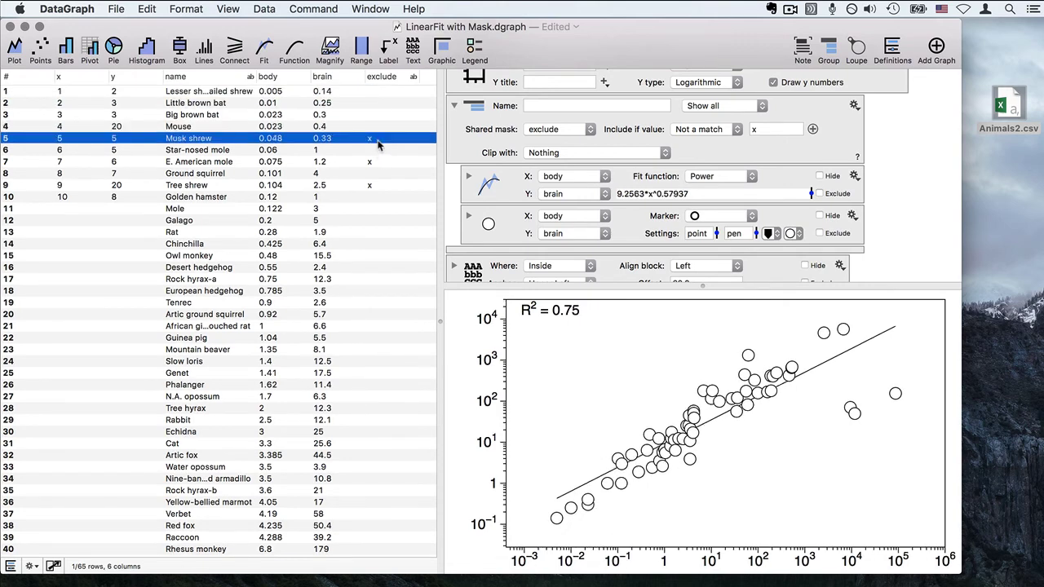
key(BackSpace)
double_click(377, 162)
key(BackSpace)
double_click(377, 186)
key(BackSpace)
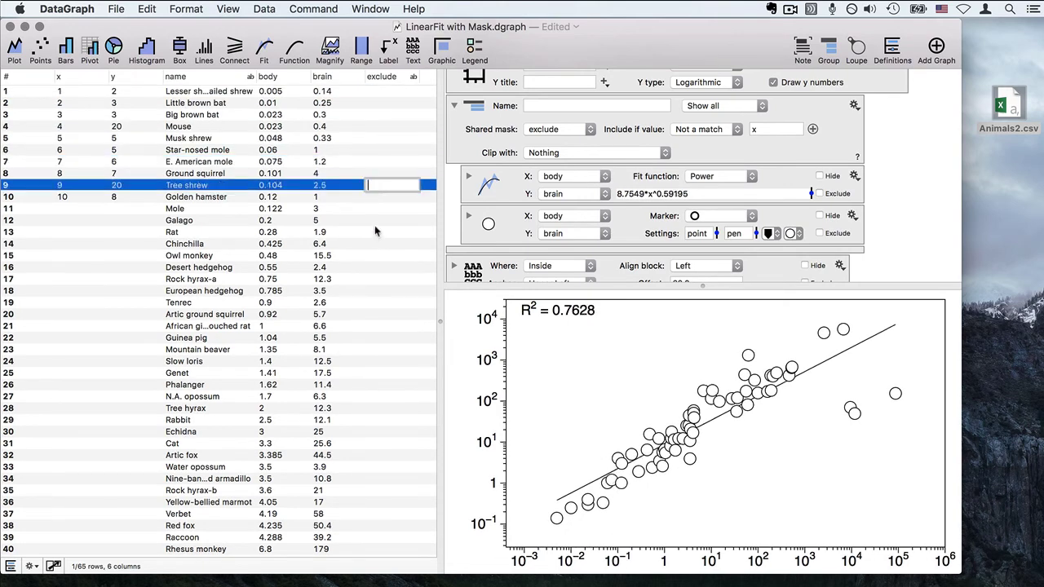
Mark Triceratops, Diplodocus and Brachiosaurus with x, raising R² to 0.9208.
scroll(372, 232, down, 10)
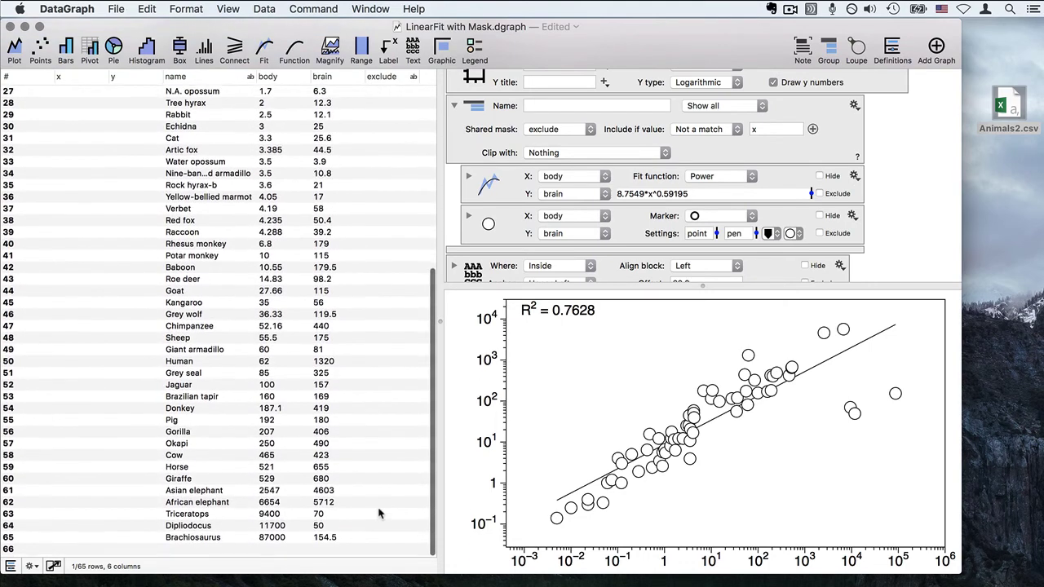
double_click(380, 516)
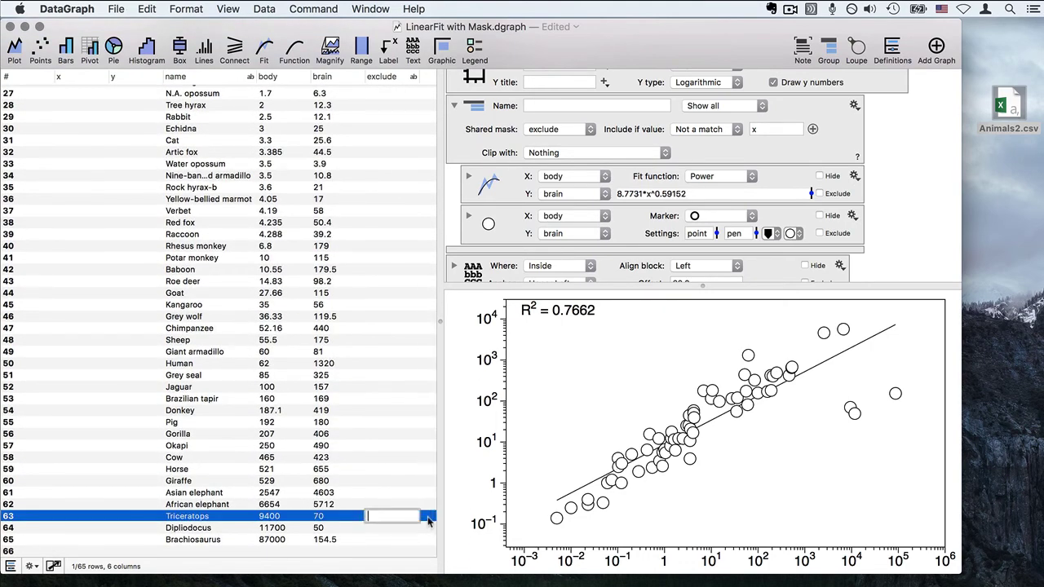
text(x)
key(Return)
text(x)
key(Return)
text(x)
key(Return)
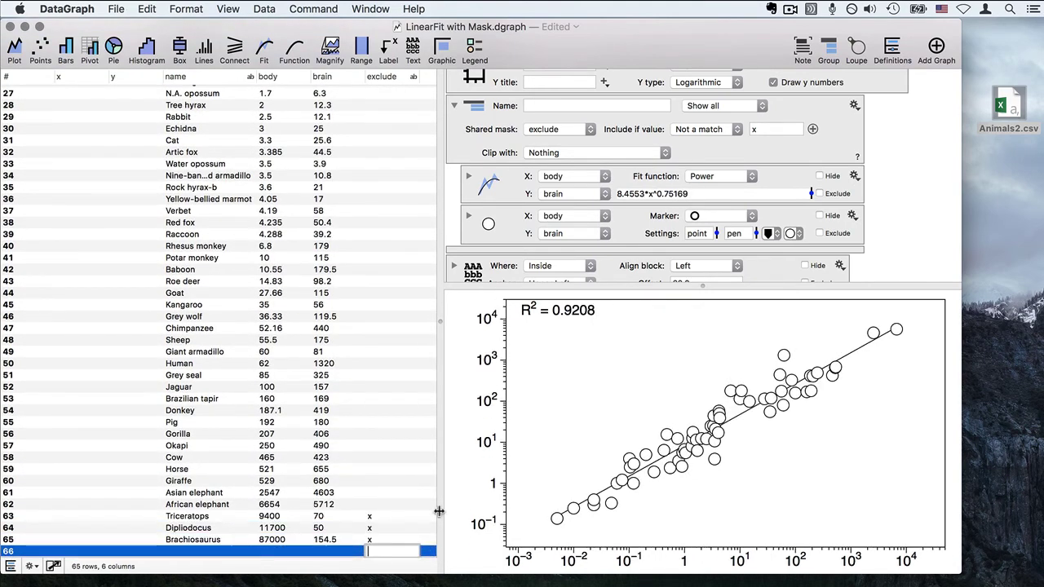
click(393, 472)
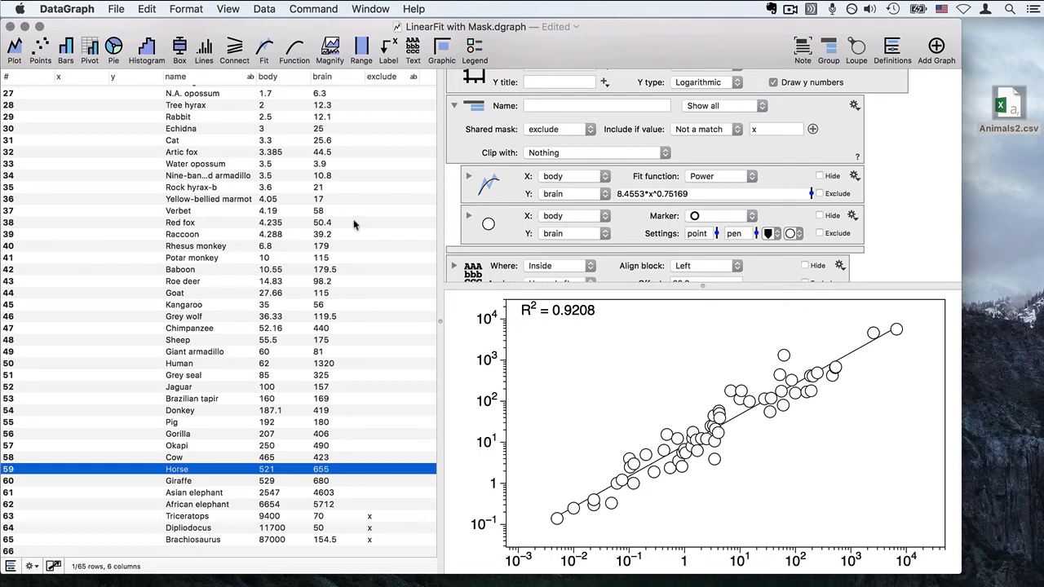
scroll(372, 202, up, 10)
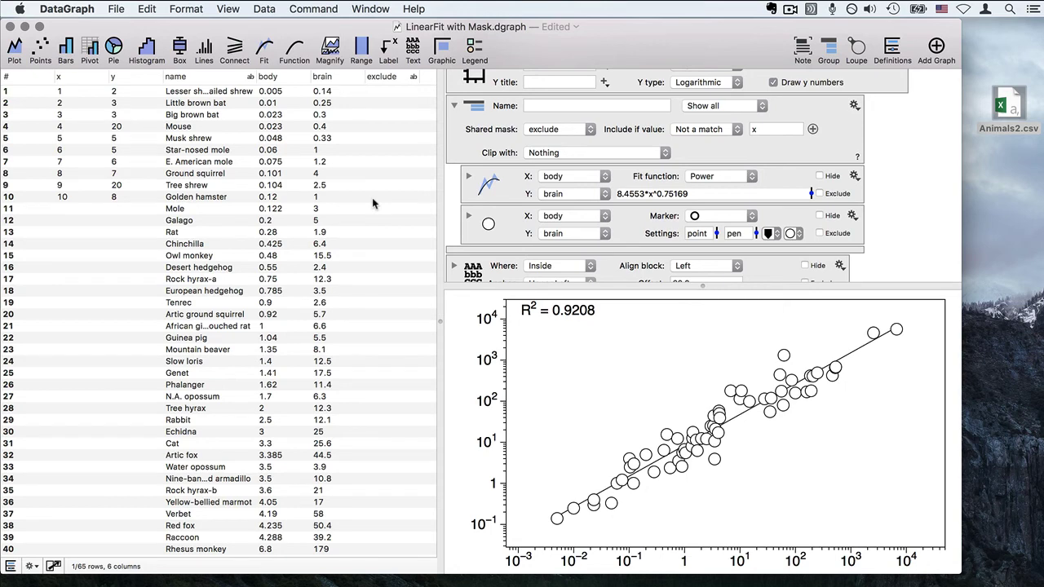
Select and then deselect the exclude column while scrolling through the table.
click(395, 77)
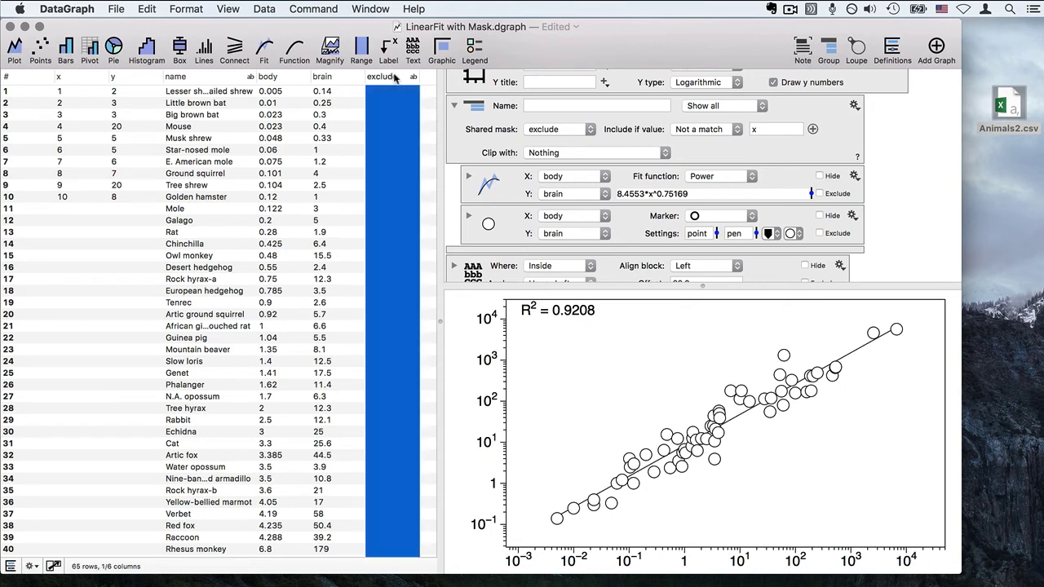
scroll(380, 209, down, 10)
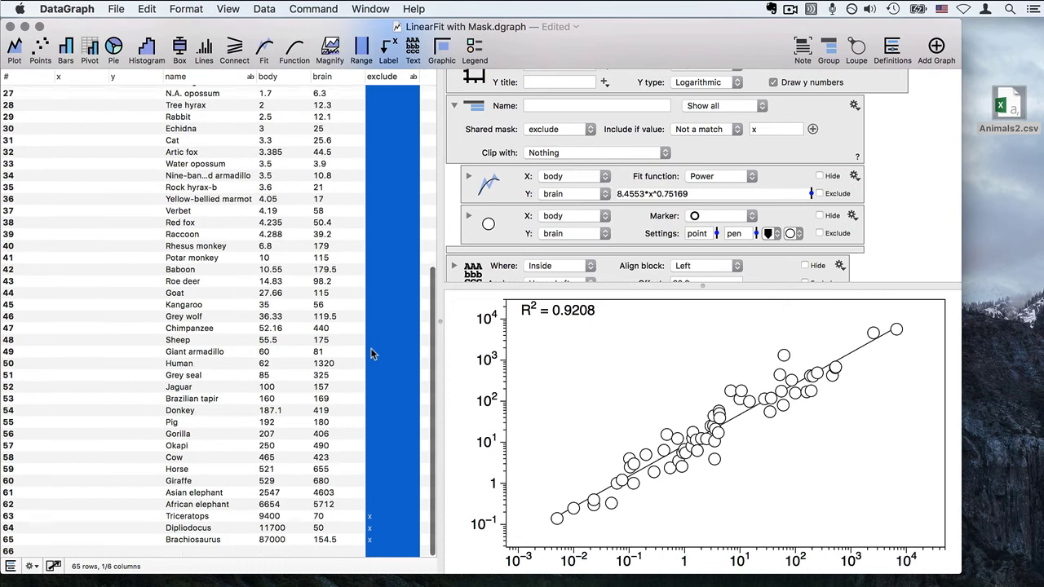
scroll(375, 283, up, 10)
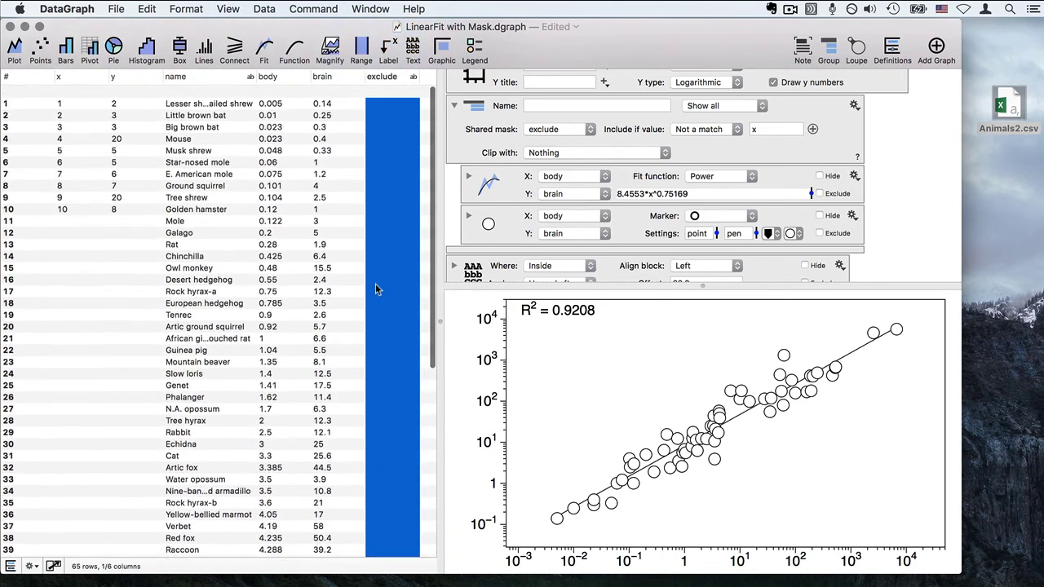
click(392, 186)
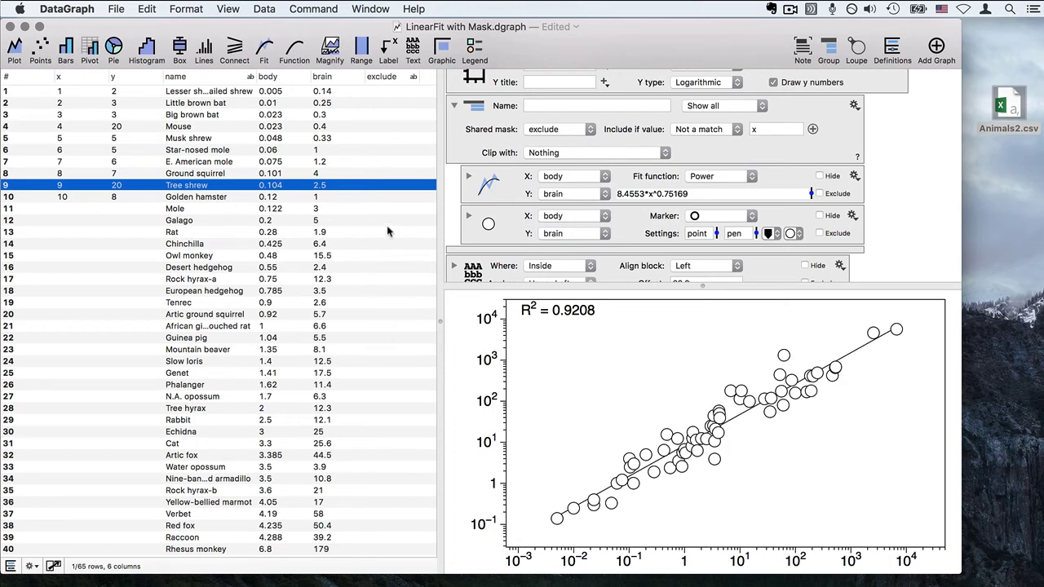
scroll(387, 225, down, 10)
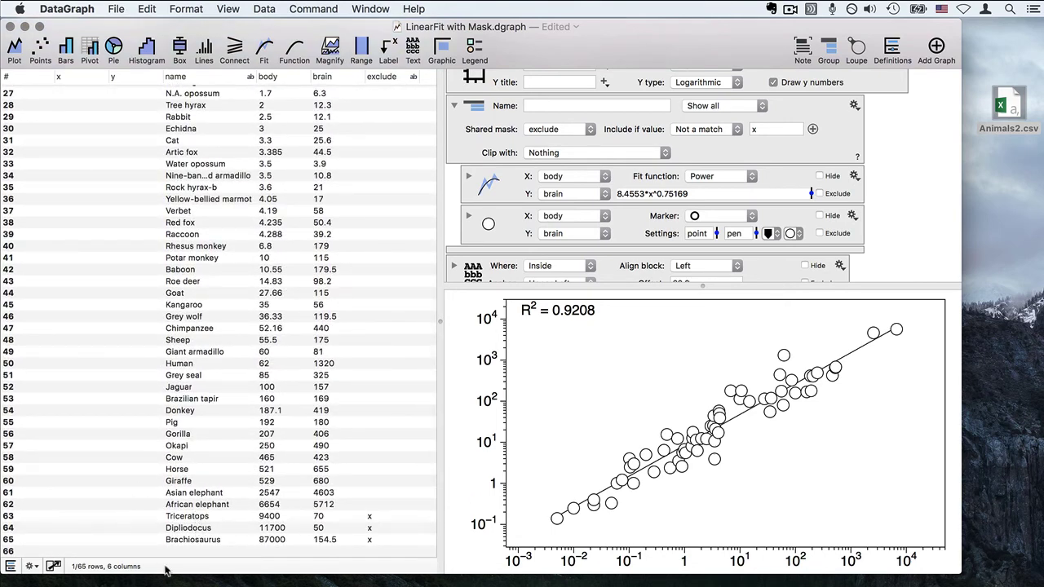
Circle the dinosaur rows, then show column definitions beside a wider data table.
key(ctrl+shift+d)
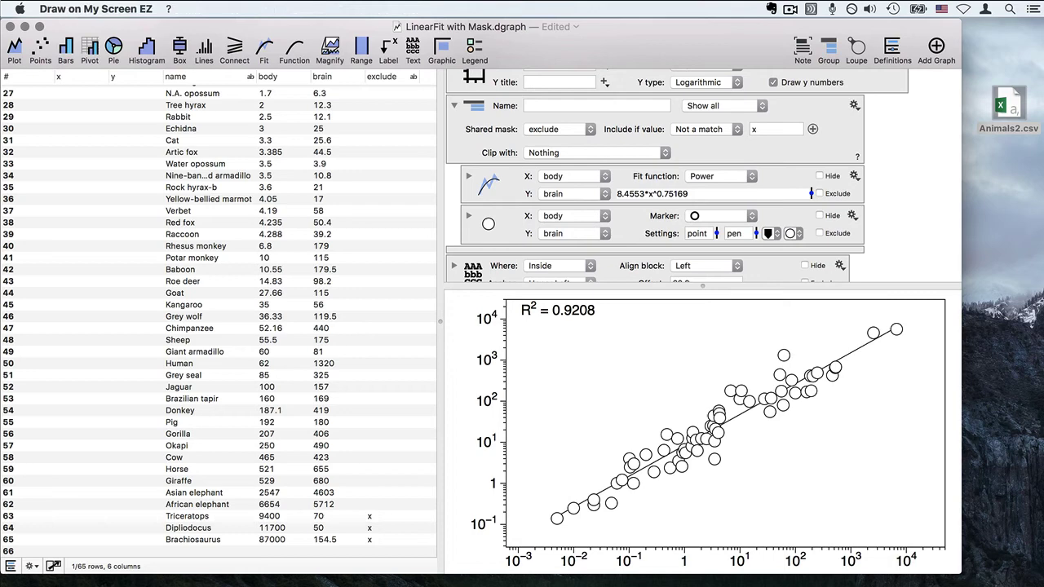
mouse_move(159, 560)
mouse_down()
mouse_move(208, 561)
mouse_move(198, 470)
mouse_move(136, 568)
mouse_move(198, 581)
mouse_up()
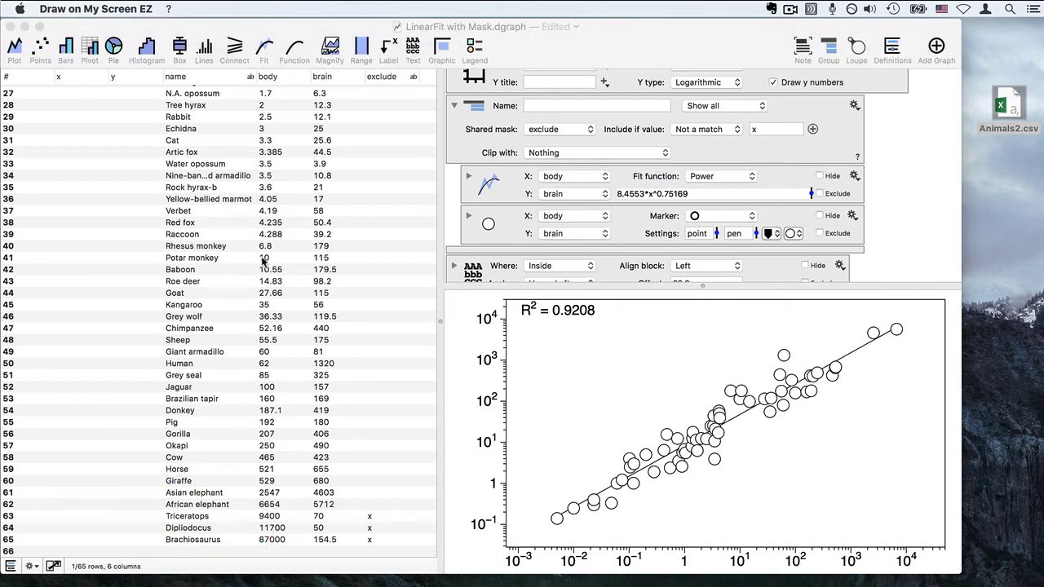
key(ctrl+shift+d)
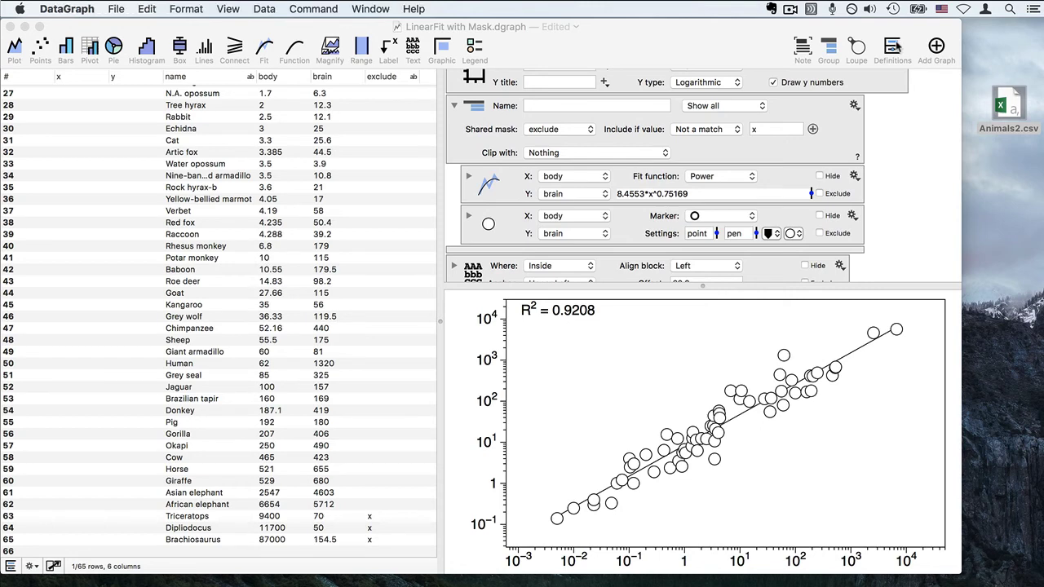
drag(445, 140, 657, 181)
Hide the x, y, body, brain and exclude columns and remove the Data group.
click(171, 134)
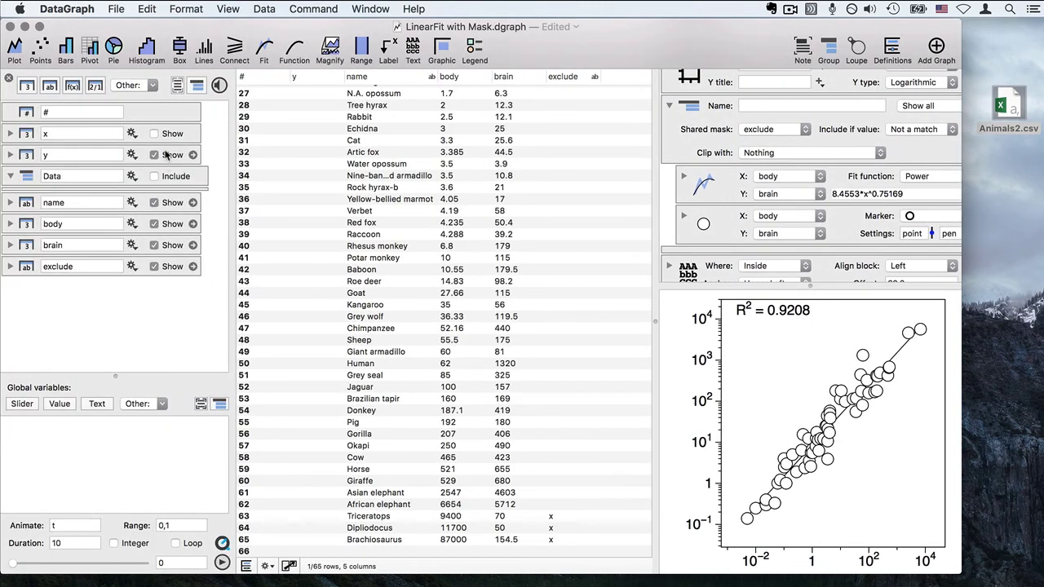
click(167, 155)
click(23, 181)
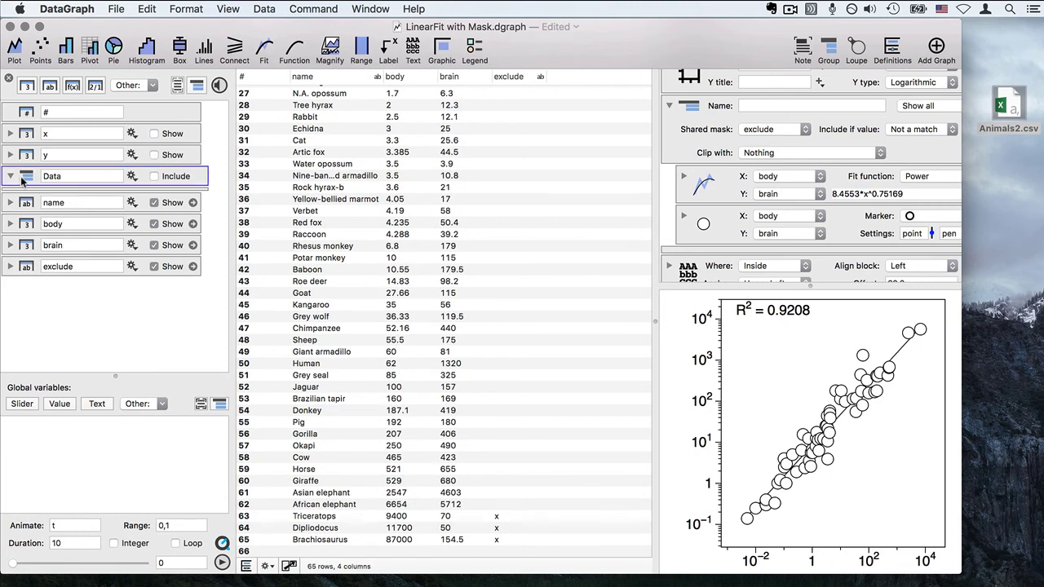
key(BackSpace)
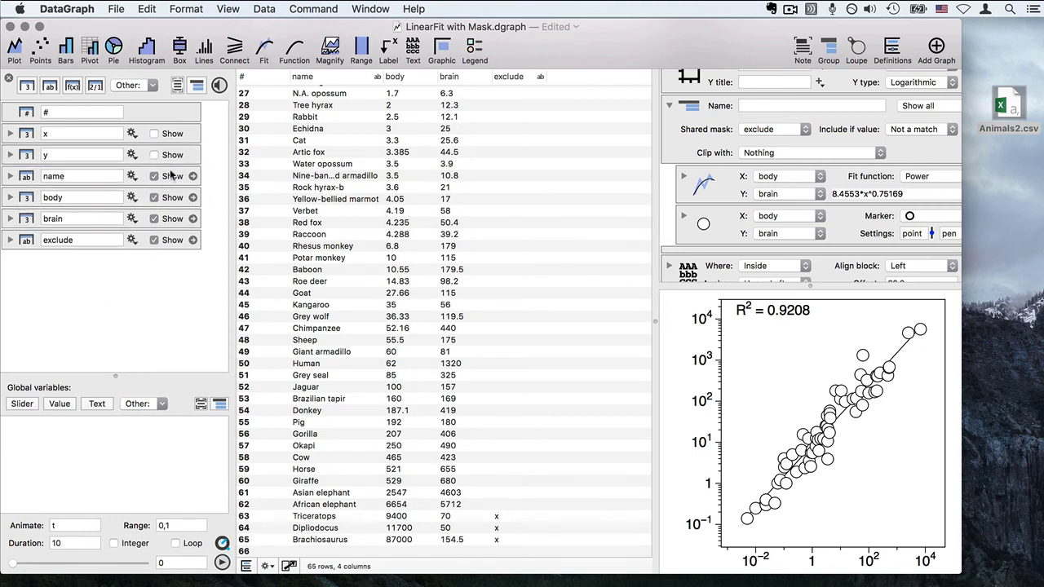
click(172, 199)
click(170, 219)
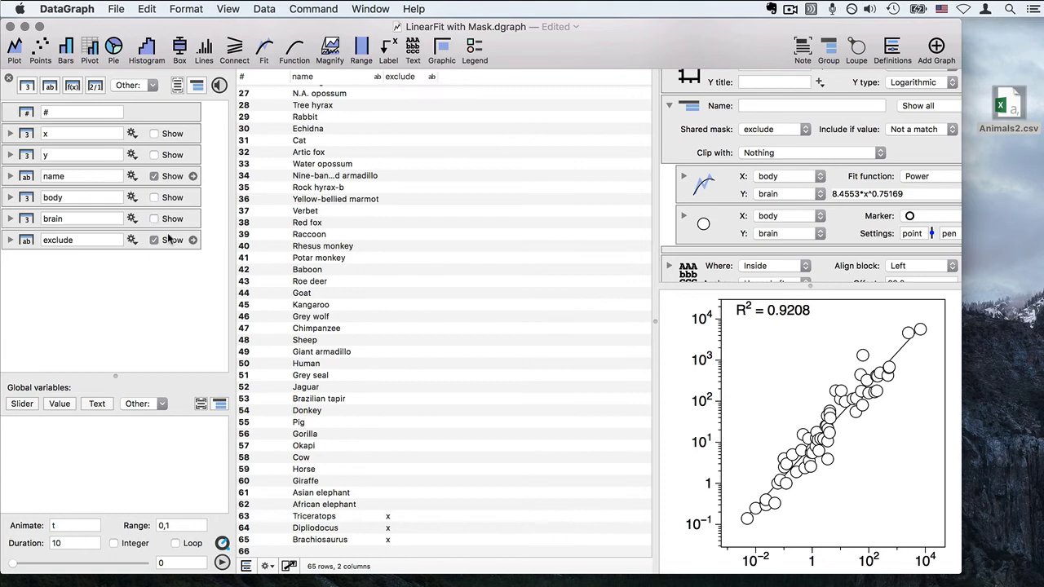
click(169, 237)
Select the three dinosaur rows and hide the name column.
scroll(331, 271, down, 3)
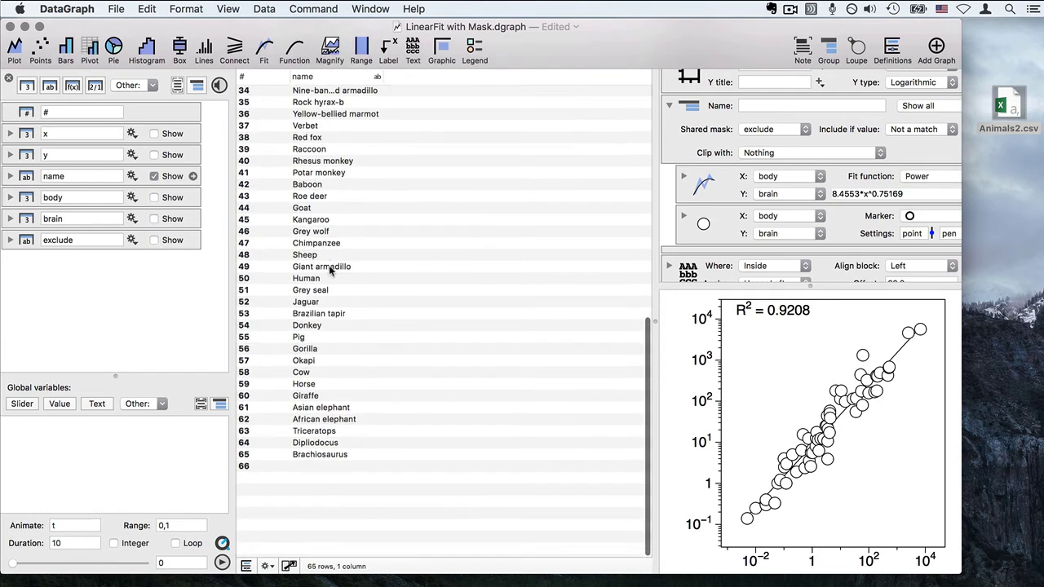
click(329, 517)
shift+click(328, 540)
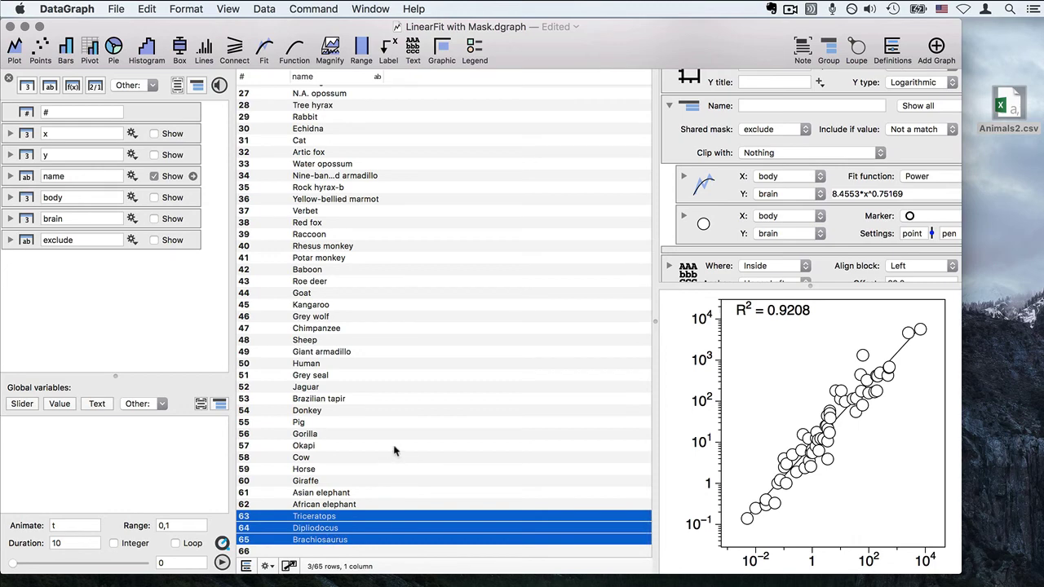
click(163, 179)
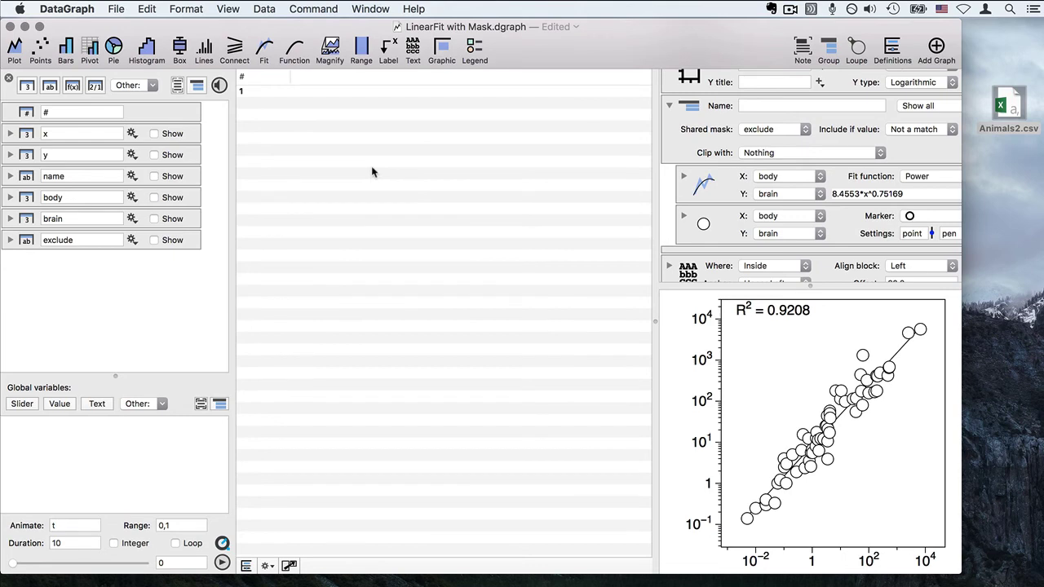
Paste the dinosaur names as a new column, move it last and rename it 'excluded name'.
text(Triceratops Dipliodocus Brachiosaurus)
click(329, 76)
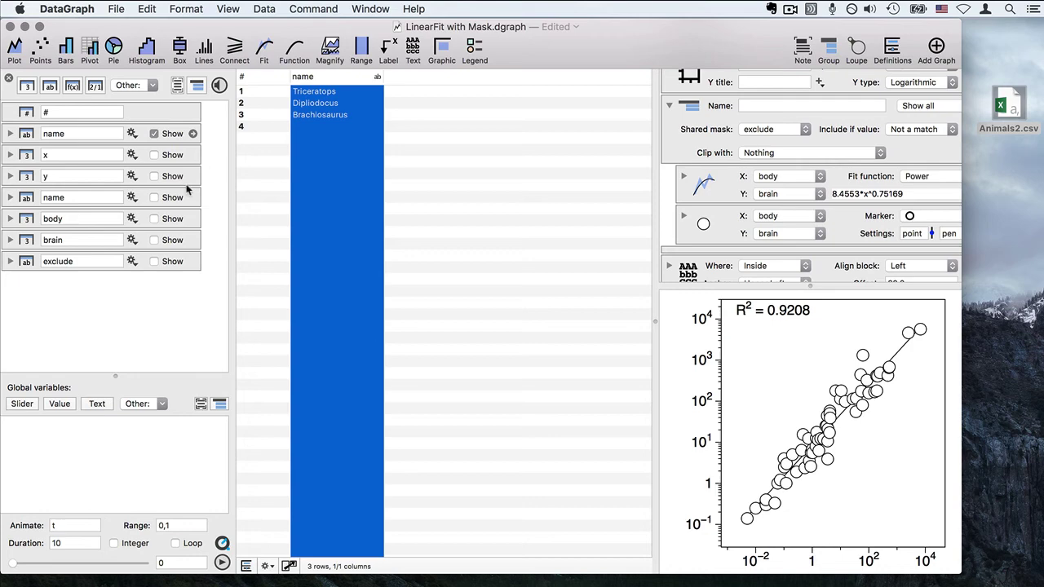
drag(36, 136, 59, 261)
click(43, 265)
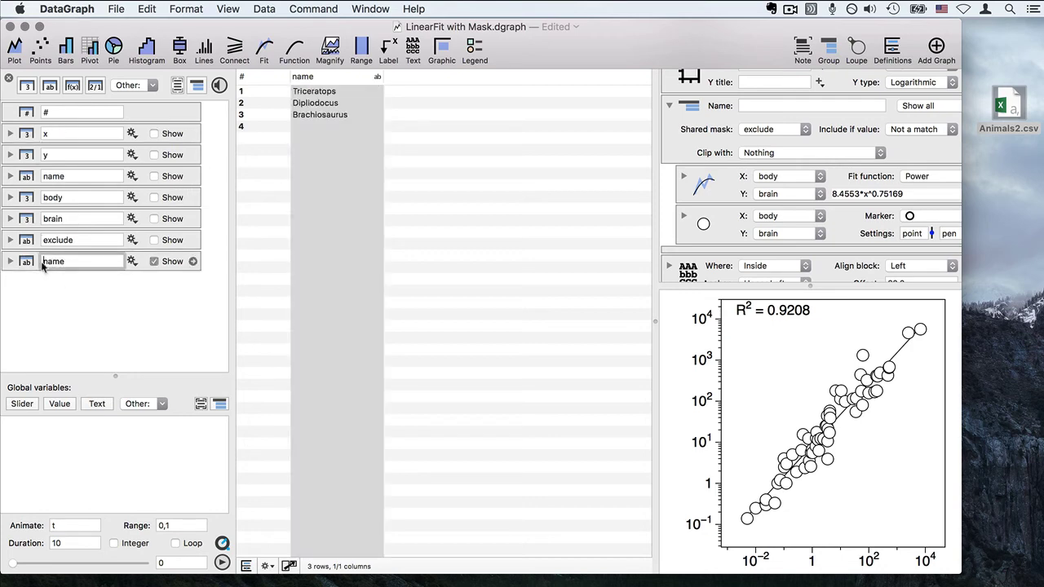
text(excluded)
key(Return)
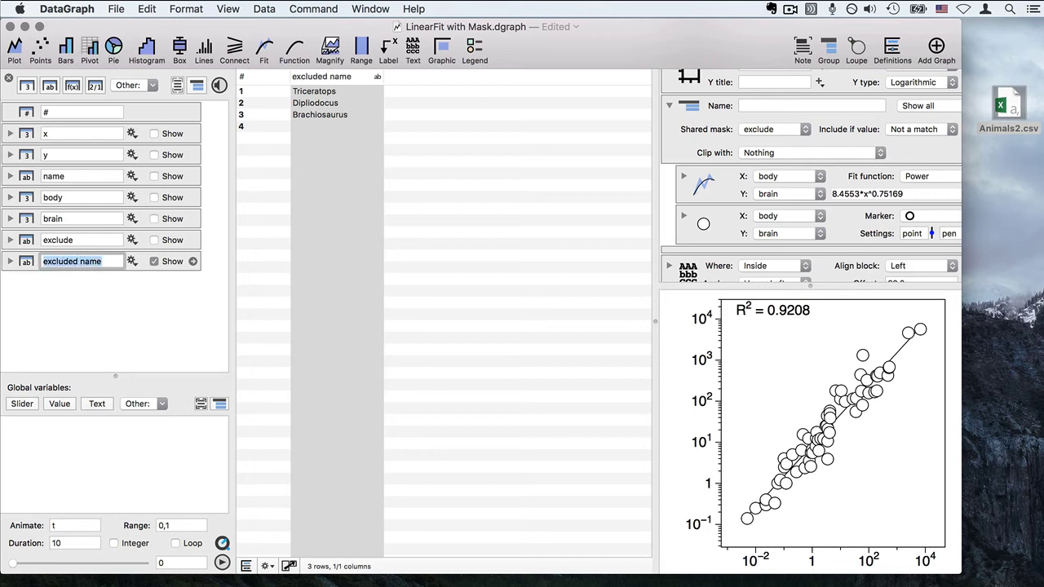
click(50, 351)
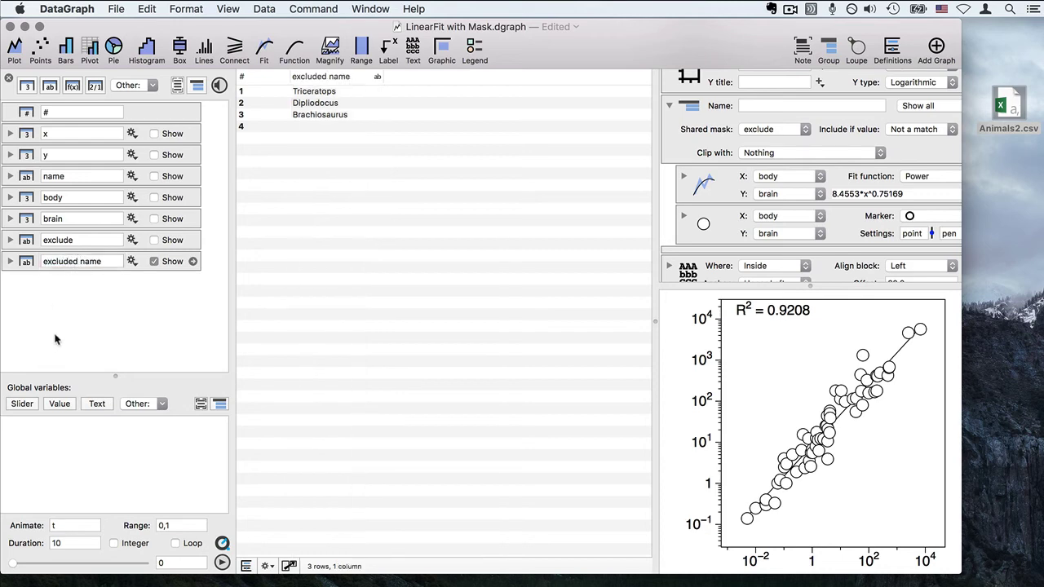
Show the exclude, brain and body columns in the table again.
click(172, 237)
click(166, 219)
click(163, 198)
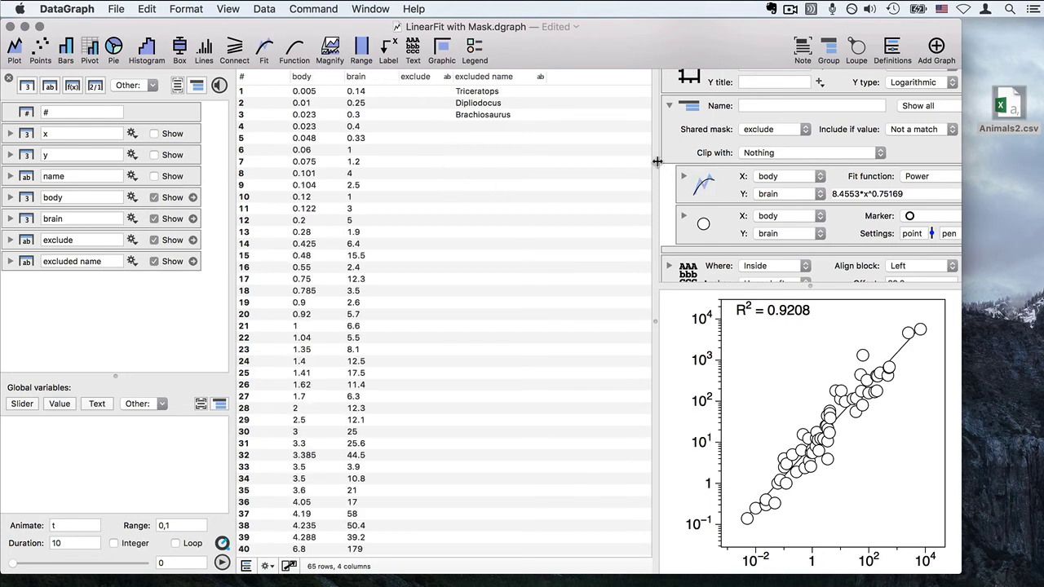
Widen the settings panel and set the shared mask column to name.
drag(631, 162, 528, 156)
click(644, 129)
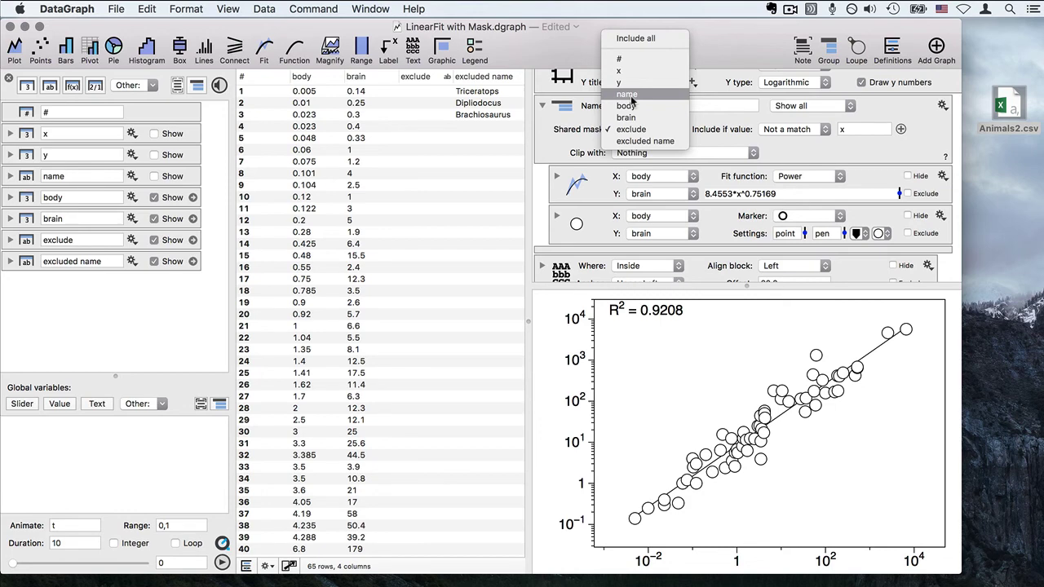
click(627, 94)
click(155, 176)
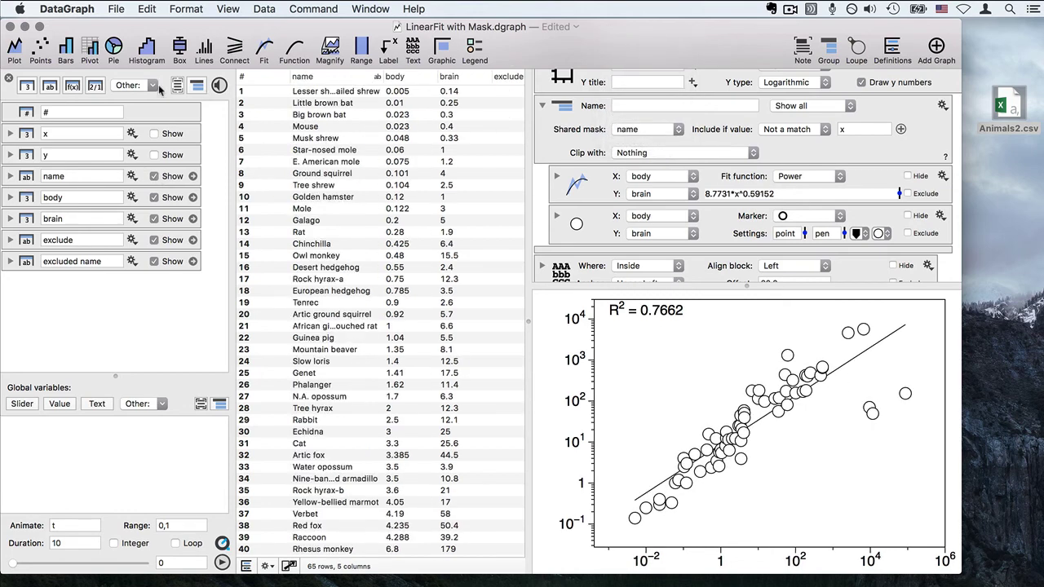
click(8, 77)
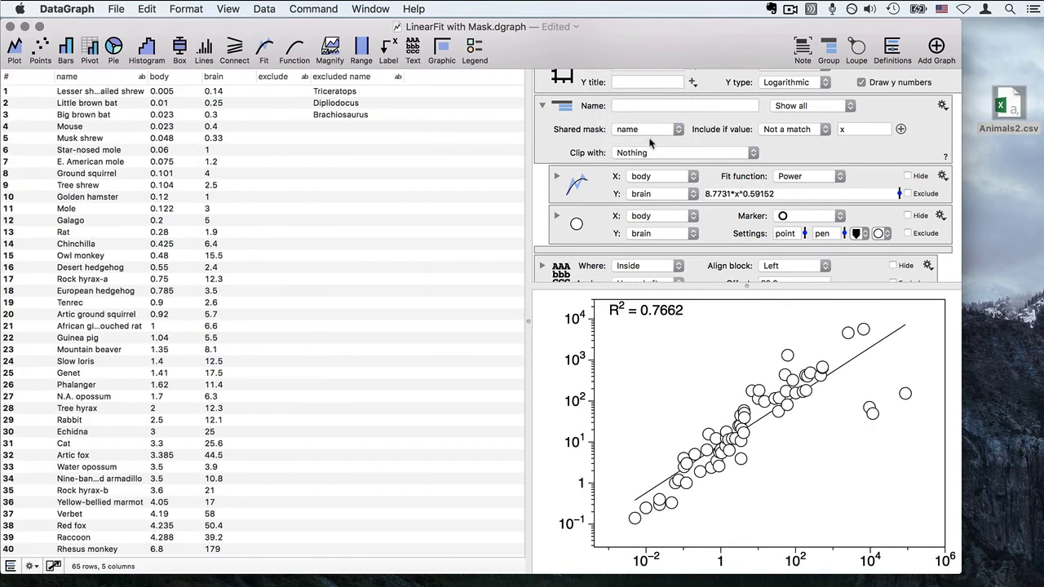
drag(529, 123, 463, 123)
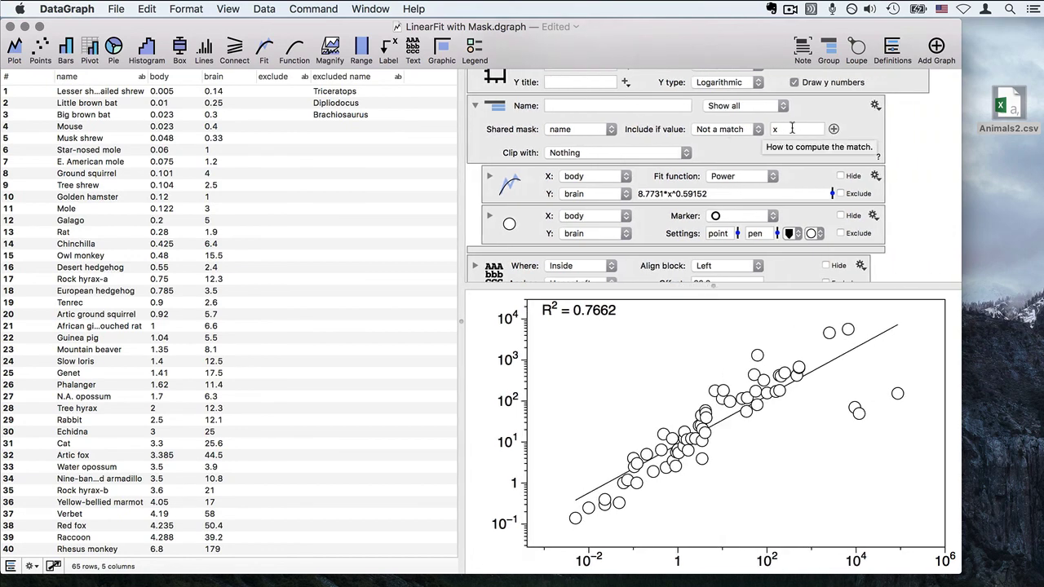
Include only names Not in the excluded name column, giving R² = 0.9208.
click(726, 129)
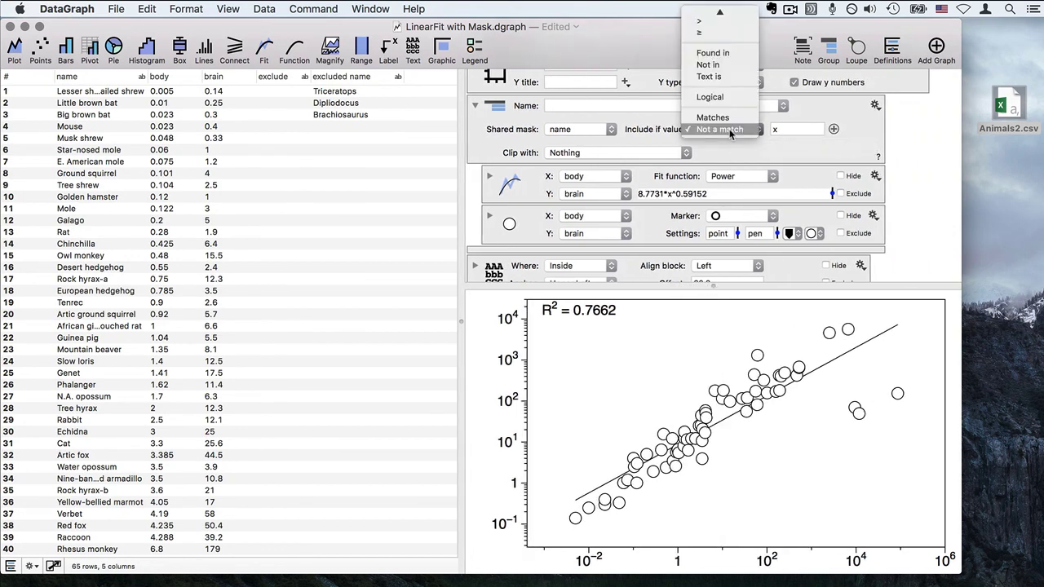
click(708, 65)
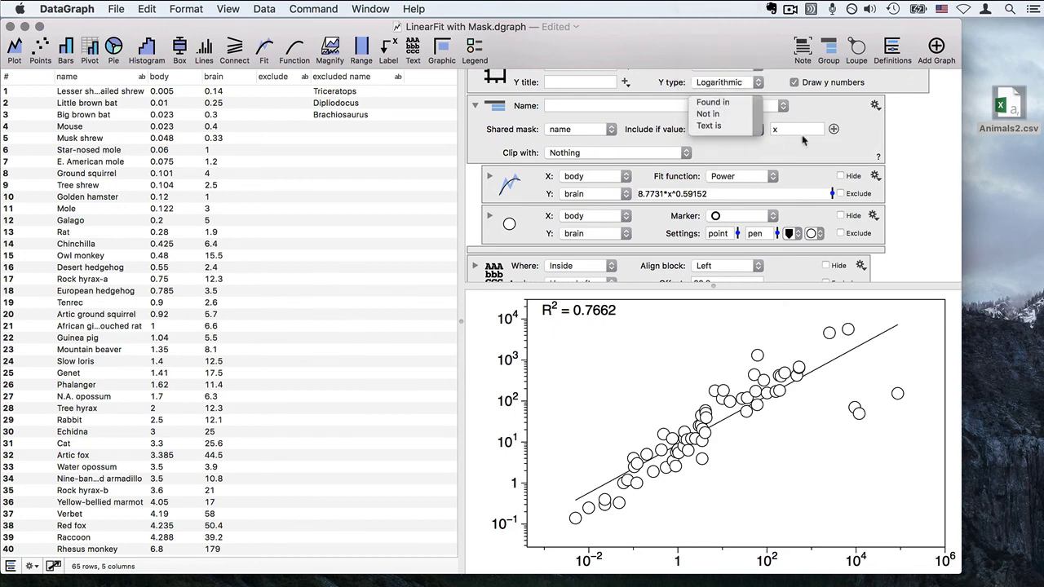
click(794, 129)
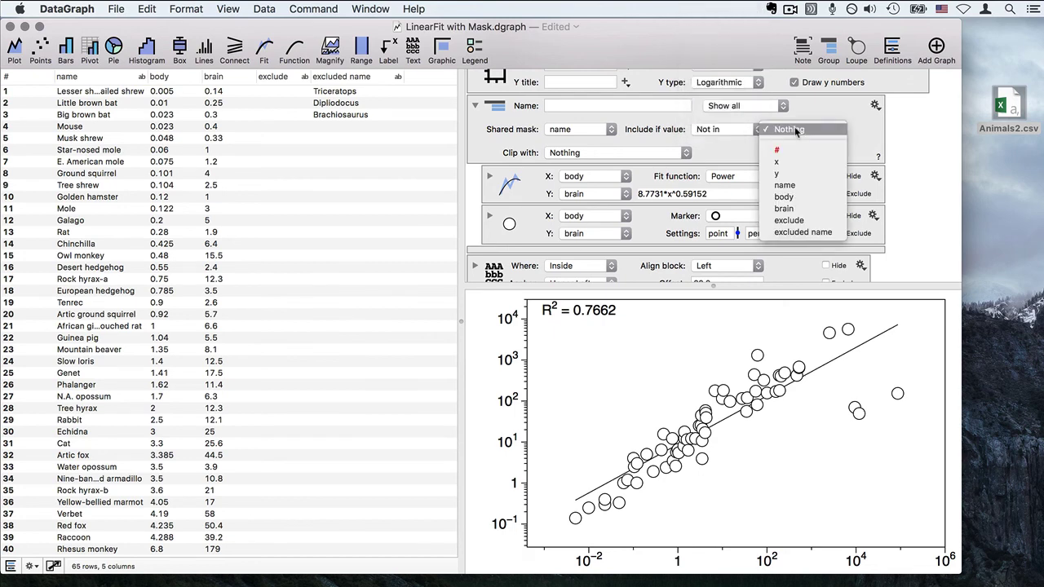
click(808, 232)
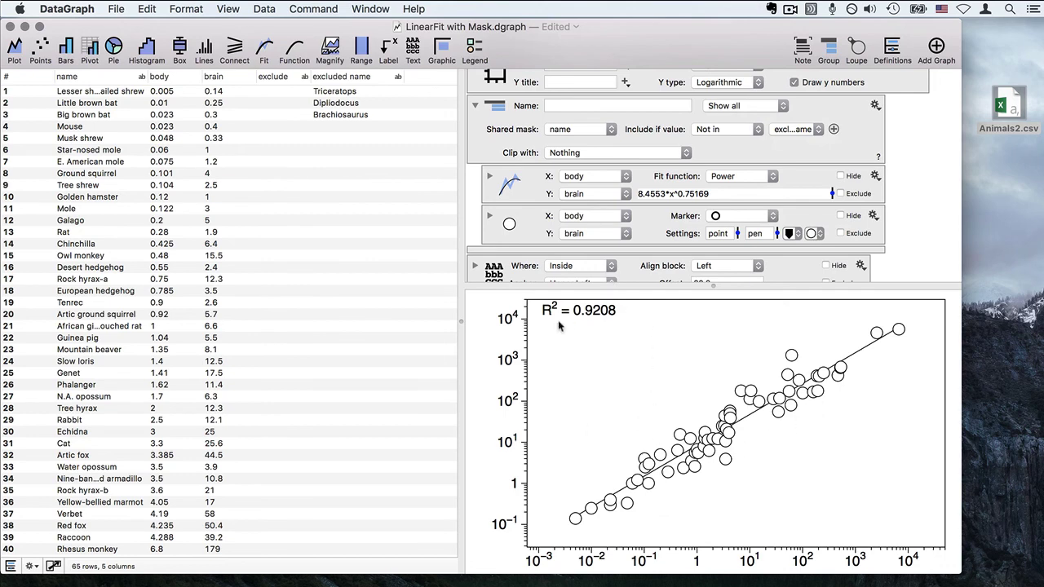
key(super+alt+d)
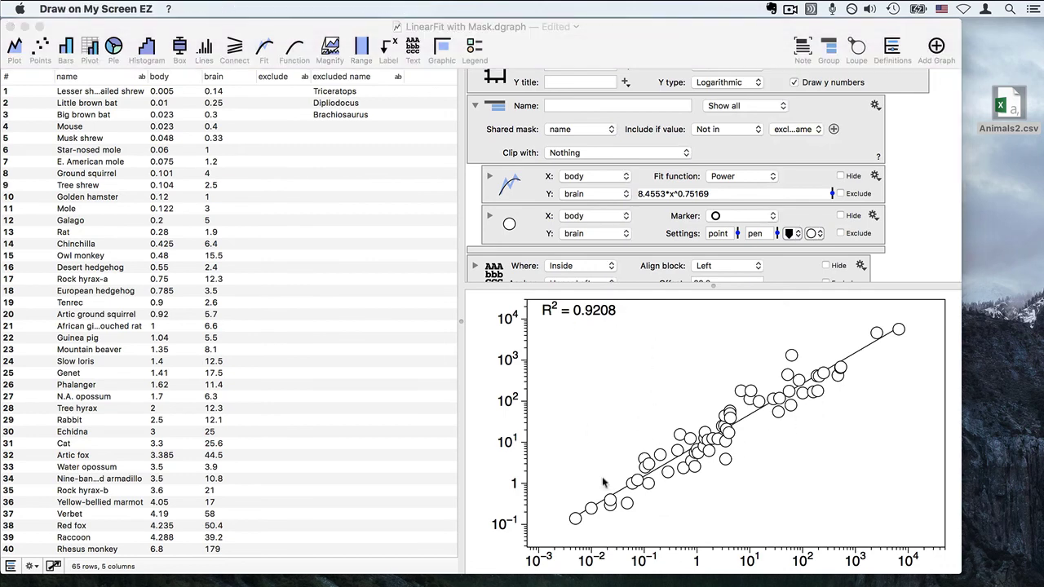
mouse_move(550, 412)
mouse_down()
mouse_move(628, 367)
mouse_move(553, 265)
mouse_move(538, 380)
mouse_move(572, 391)
mouse_up()
drag(107, 64, 96, 320)
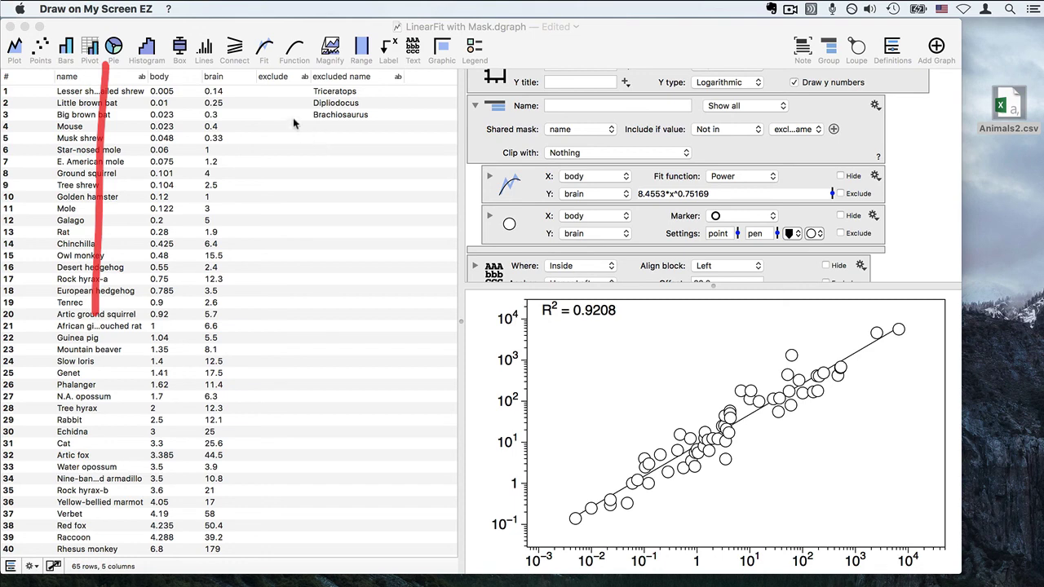
drag(291, 120, 378, 135)
mouse_move(406, 95)
mouse_down()
mouse_move(292, 77)
mouse_move(322, 139)
mouse_up()
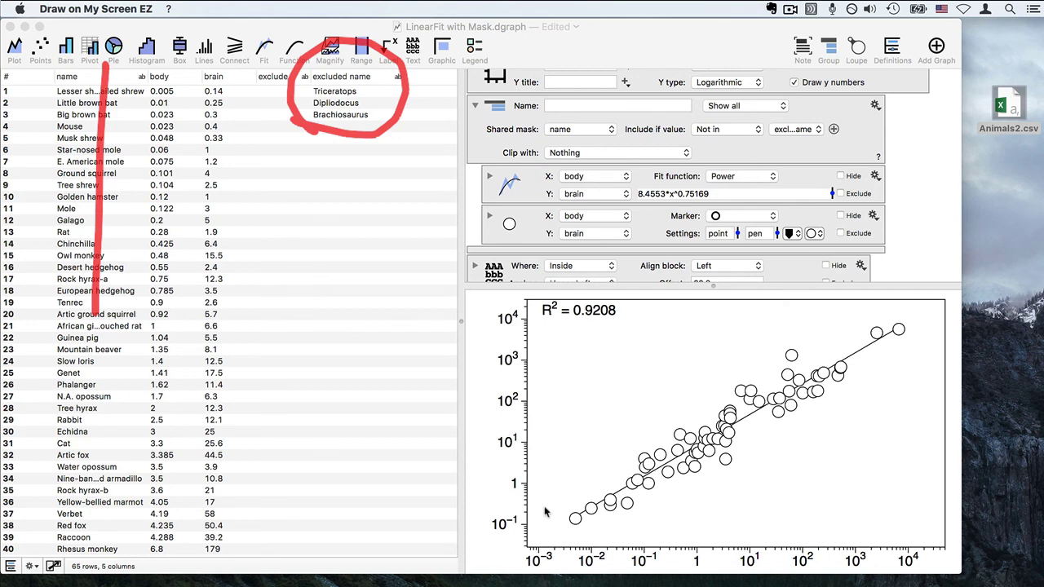
mouse_move(545, 512)
mouse_down()
mouse_move(671, 472)
mouse_move(829, 378)
mouse_move(900, 323)
mouse_up()
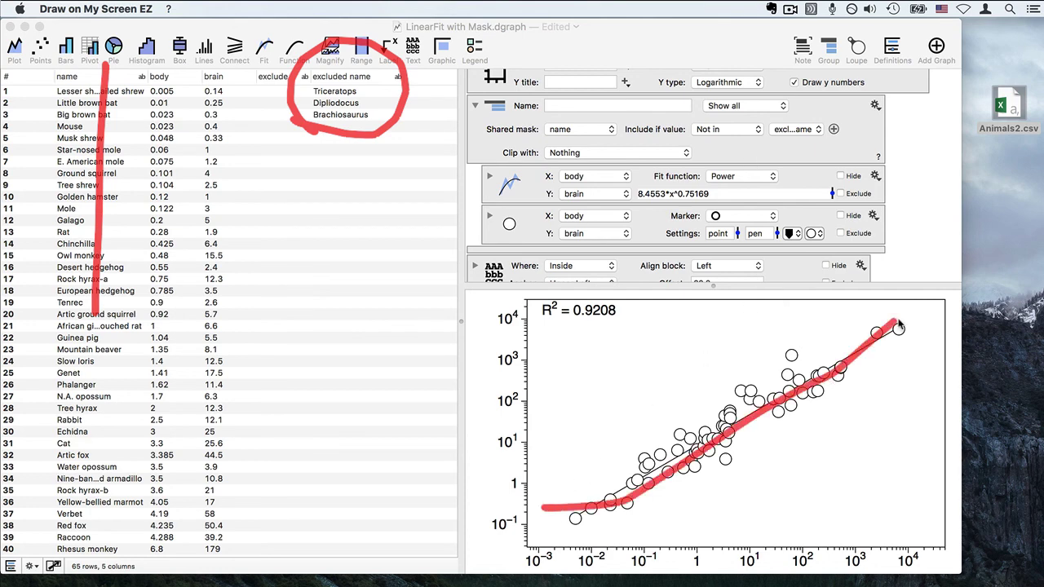
key(Escape)
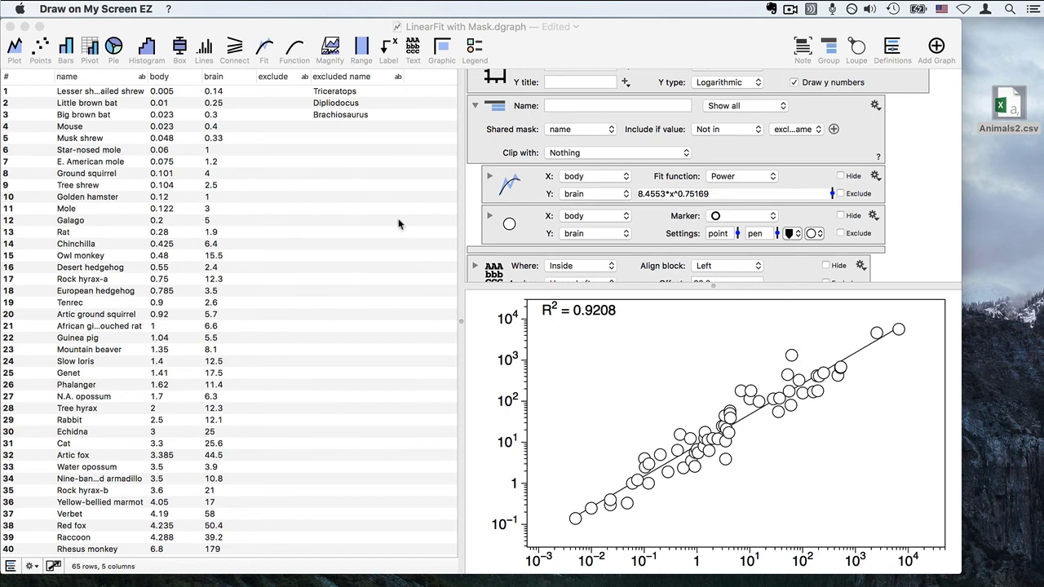
Collapse the settings panel and widen the log-log brain-versus-body graph area.
click(351, 78)
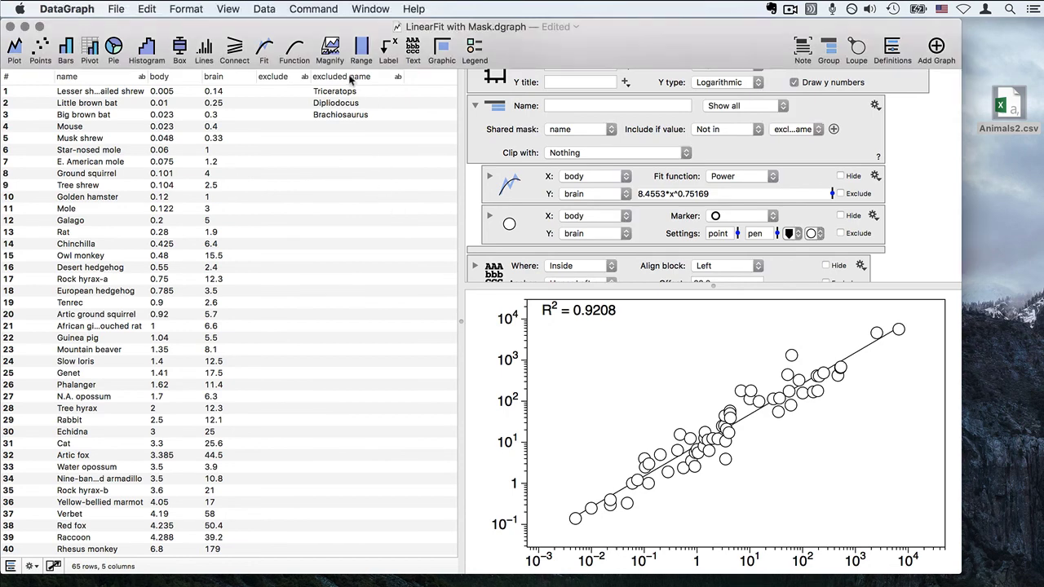
click(351, 78)
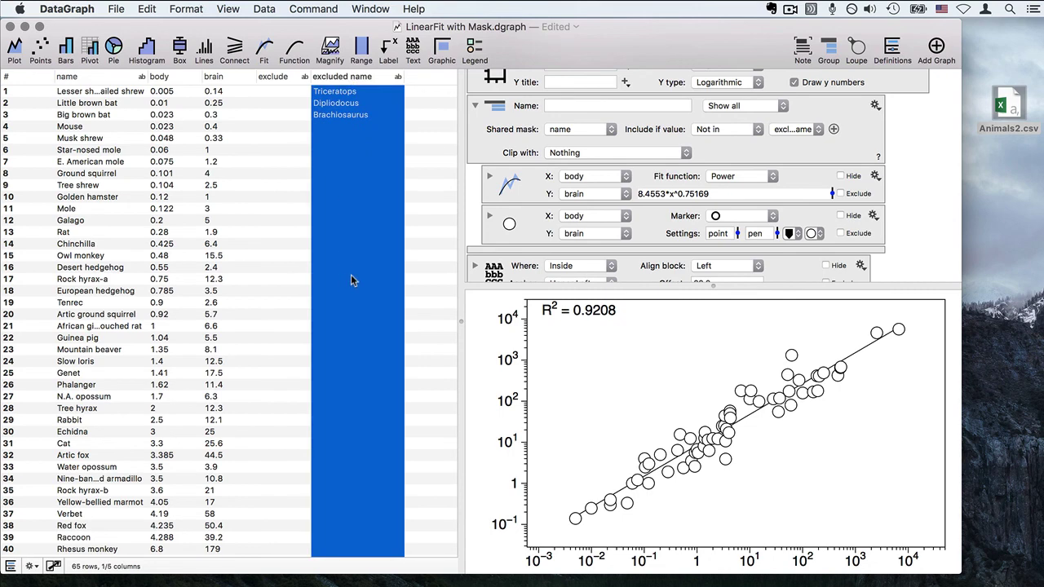
scroll(351, 274, down, 3)
scroll(351, 274, up, 3)
click(347, 188)
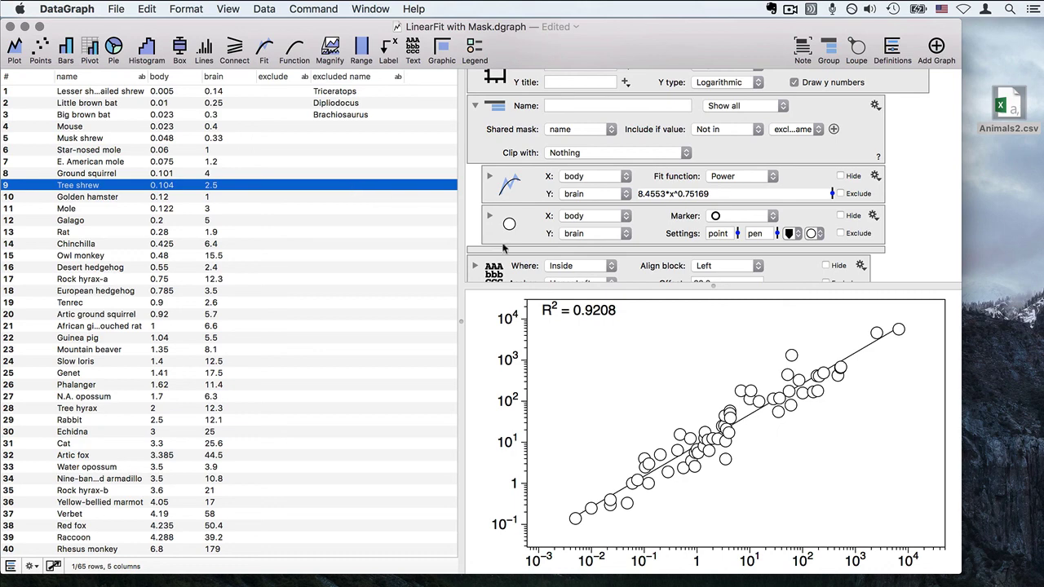
drag(516, 282, 495, 70)
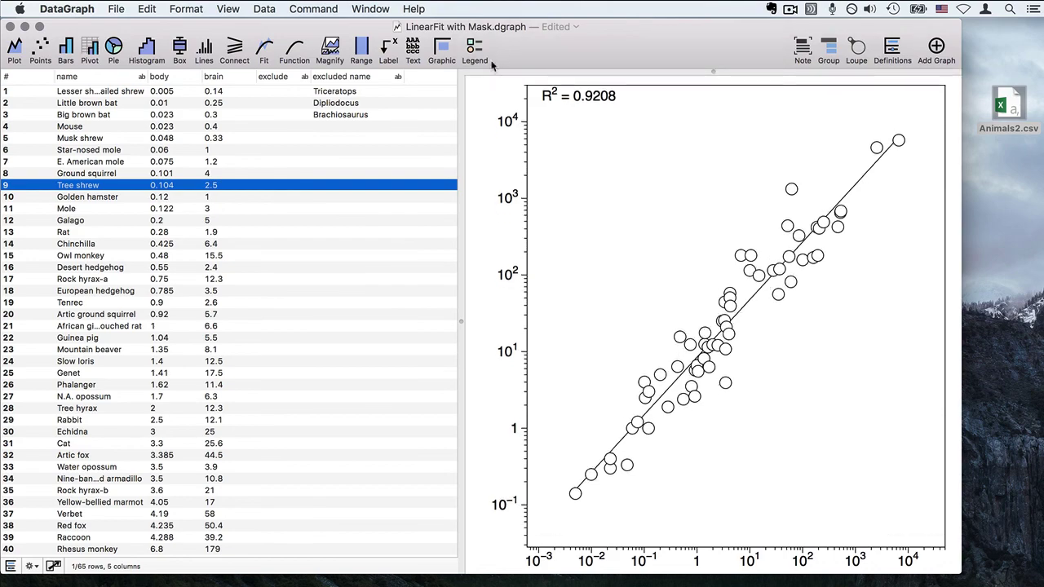
drag(457, 102, 341, 105)
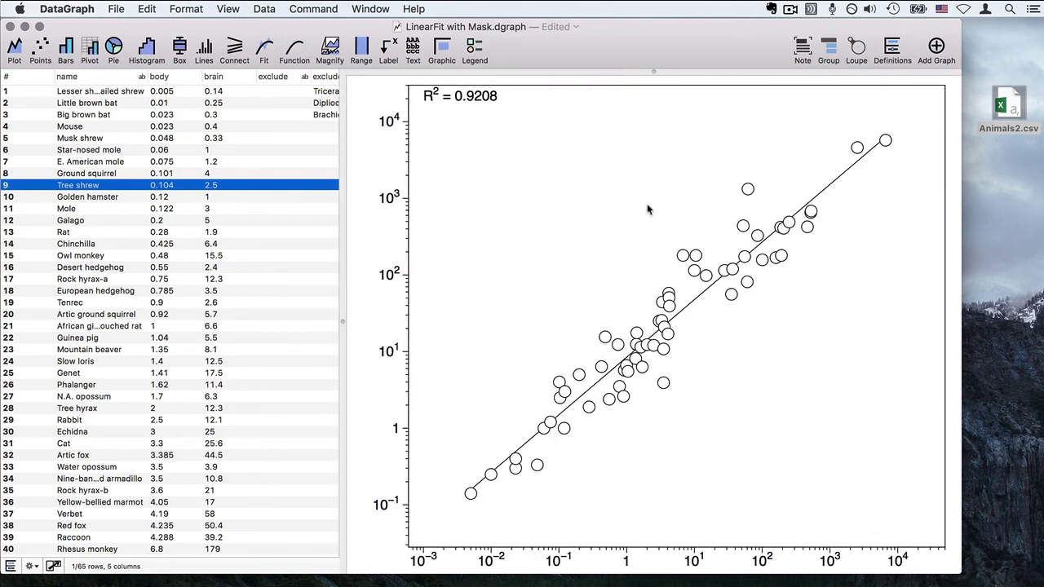